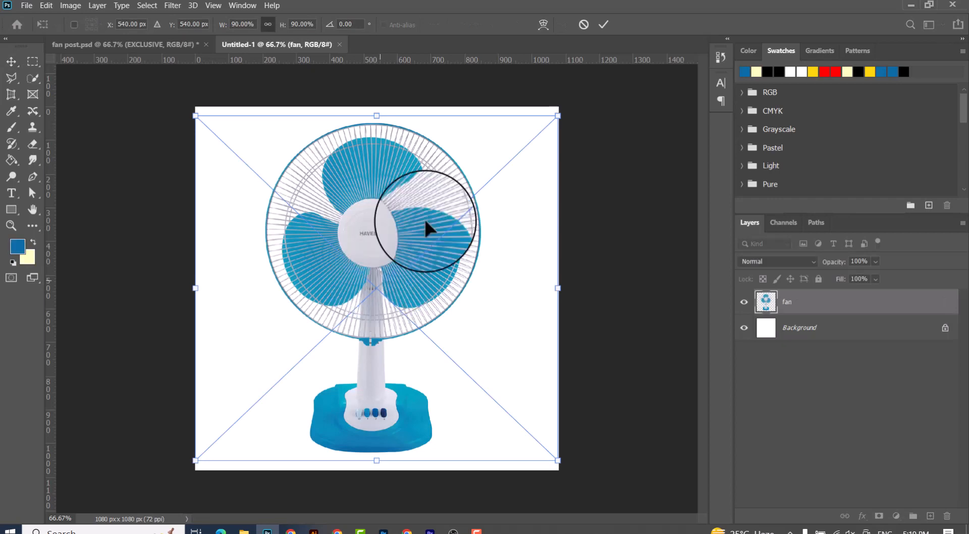
Scale the placed fan image down to about 52% and move it near the centre of the canvas
drag(555, 117, 412, 269)
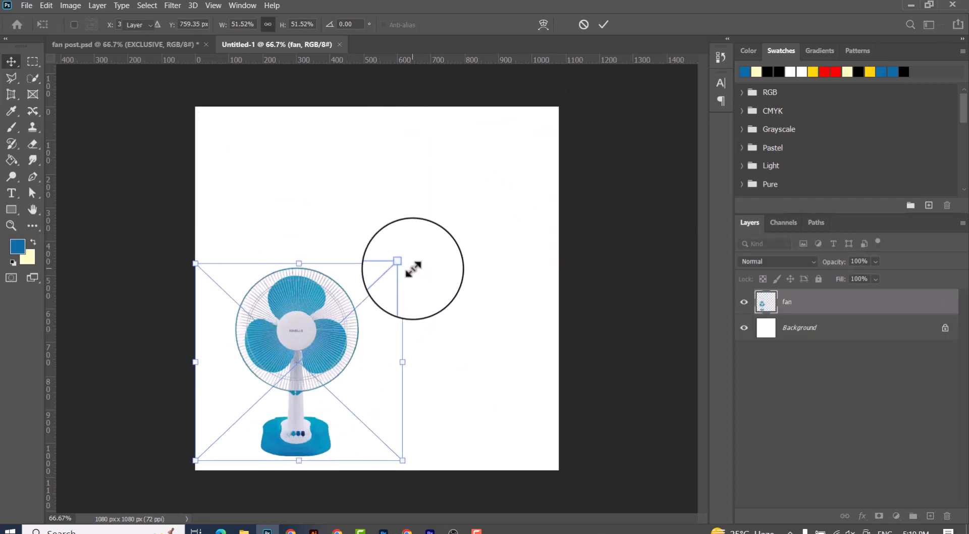
drag(324, 346, 379, 274)
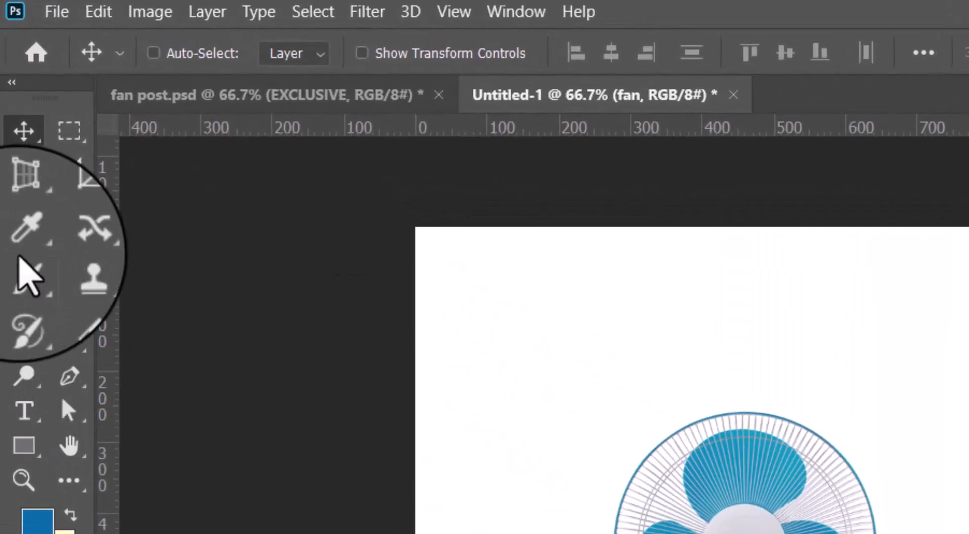
Sample the darker blue of the fan's base as background colour and the lighter blue of its upper blade as foreground colour
click(26, 227)
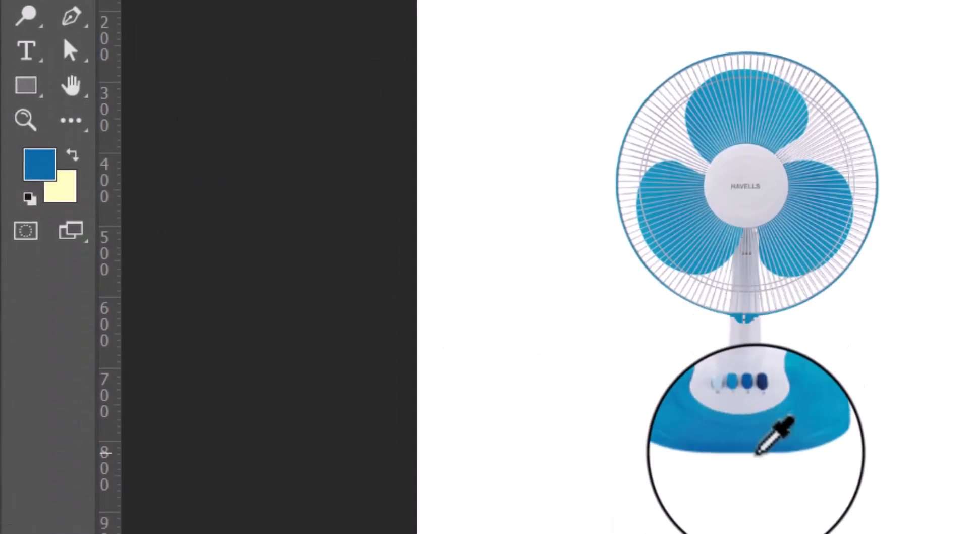
click(734, 446)
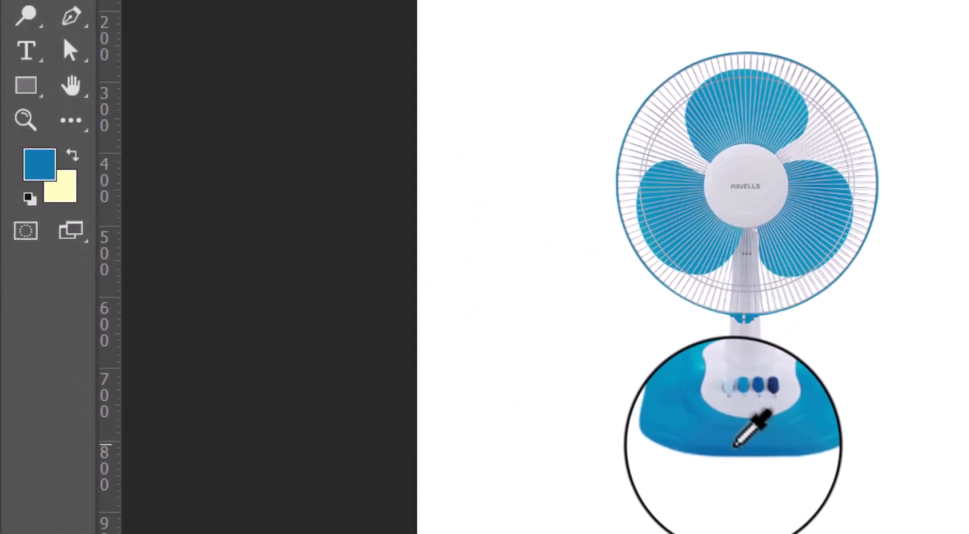
key(x)
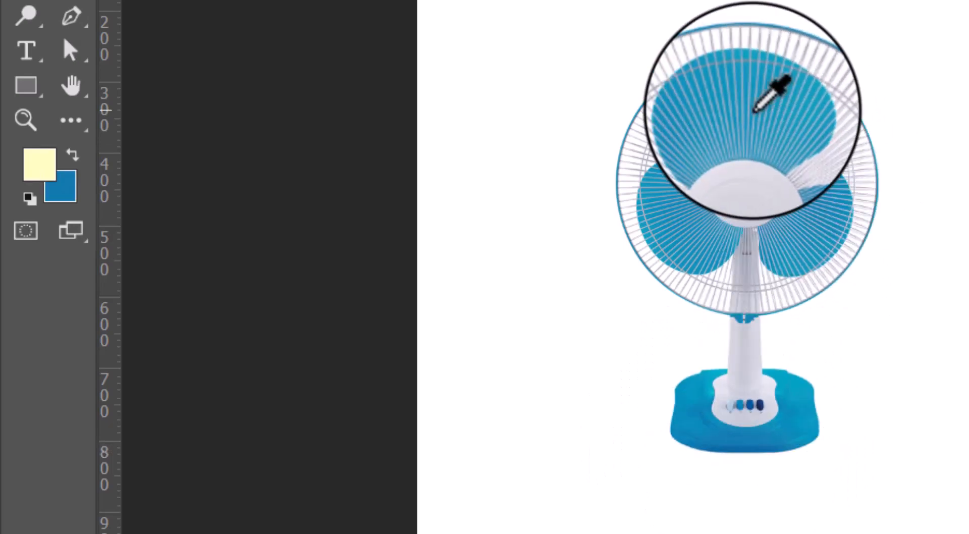
click(748, 114)
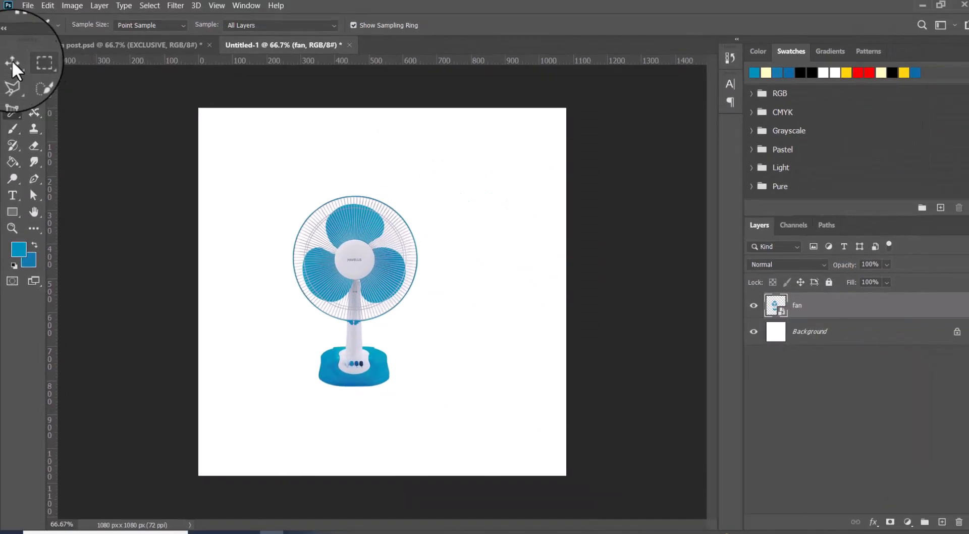
click(12, 61)
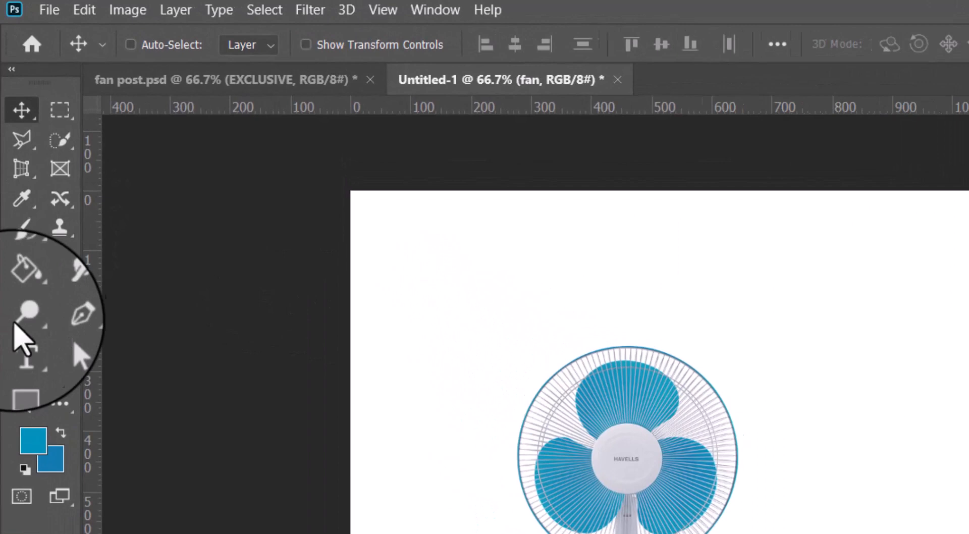
Fill the Background layer with a radial gradient from light blue at the canvas centre to darker blue at the edges
click(12, 162)
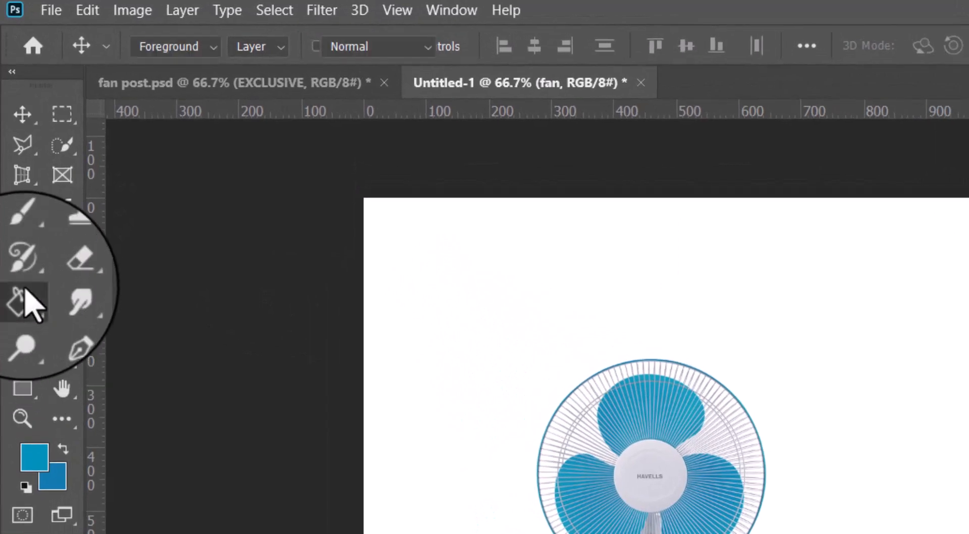
right_click(13, 162)
click(99, 297)
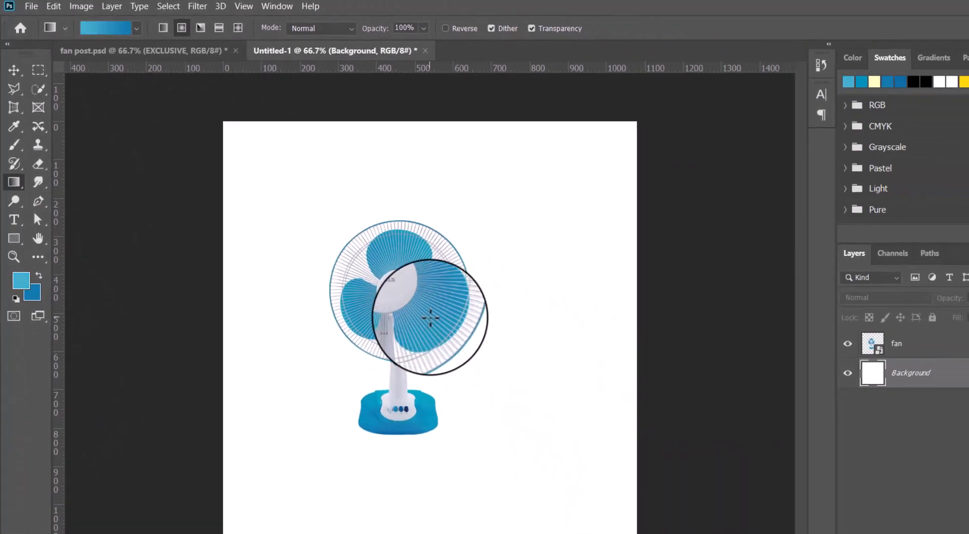
drag(429, 337, 429, 531)
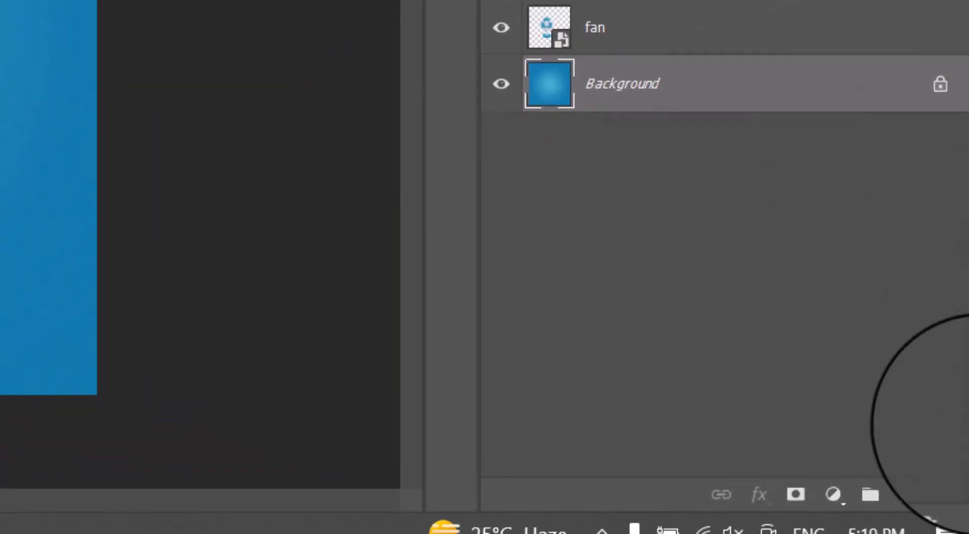
Add an empty layer between the Background and fan layers and set the foreground colour to white (ffffff)
click(907, 494)
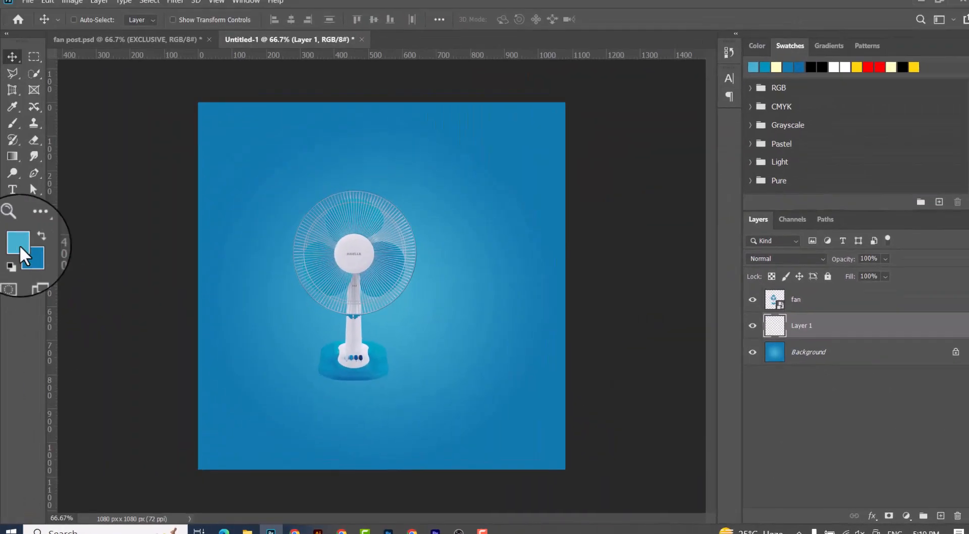
click(19, 244)
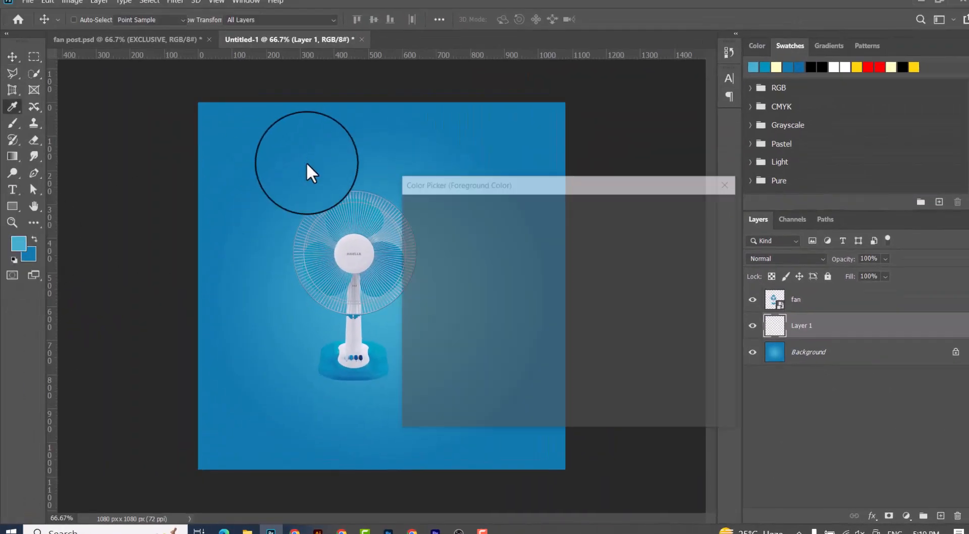
drag(435, 217, 372, 190)
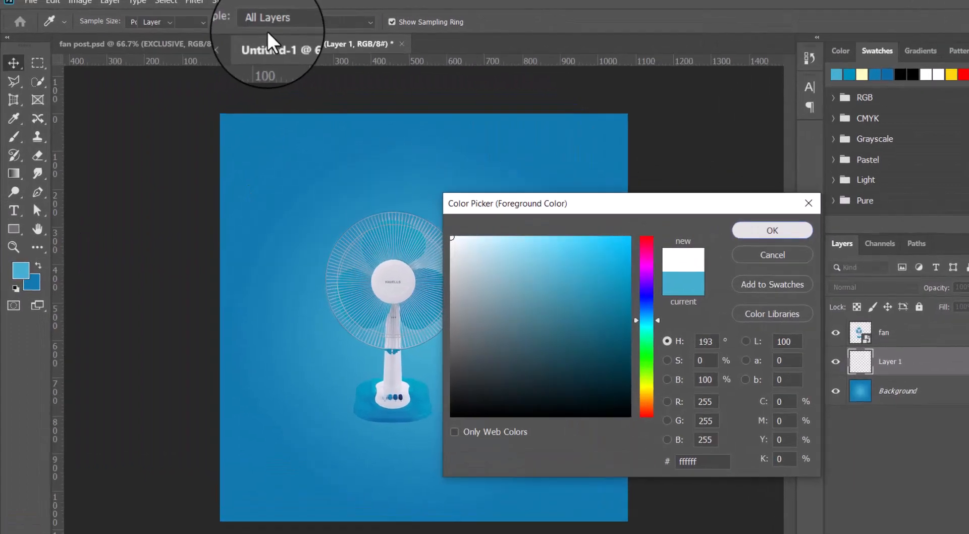
click(695, 205)
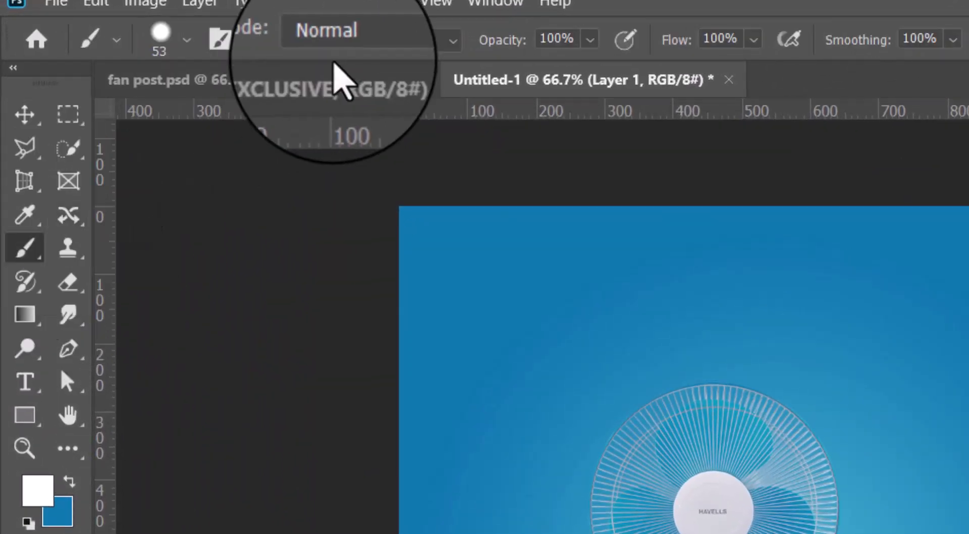
Set the brush opacity to 82% and its flow to 75%
drag(499, 43, 489, 42)
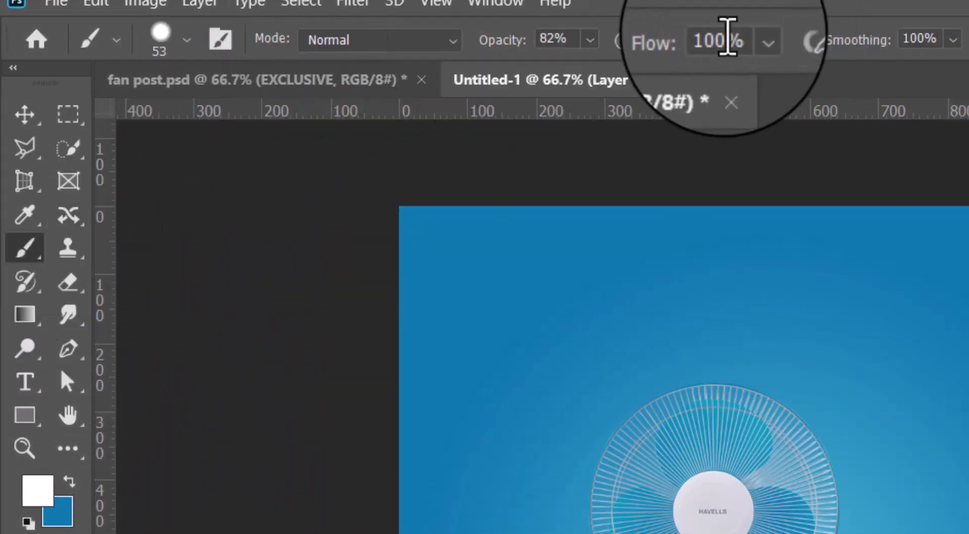
click(707, 38)
drag(681, 48, 595, 56)
Enlarge the soft brush to about 934 px and paint a white glow behind the fan on Layer 1
mouse_move(465, 303)
mouse_down()
mouse_move(515, 314)
mouse_move(485, 495)
mouse_move(450, 87)
mouse_move(466, 92)
mouse_up()
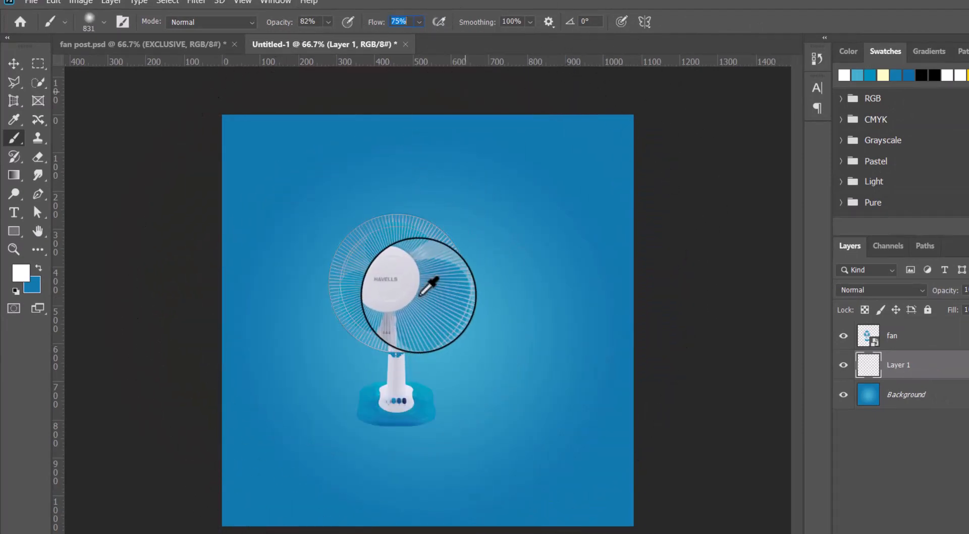
drag(443, 283, 421, 311)
click(422, 307)
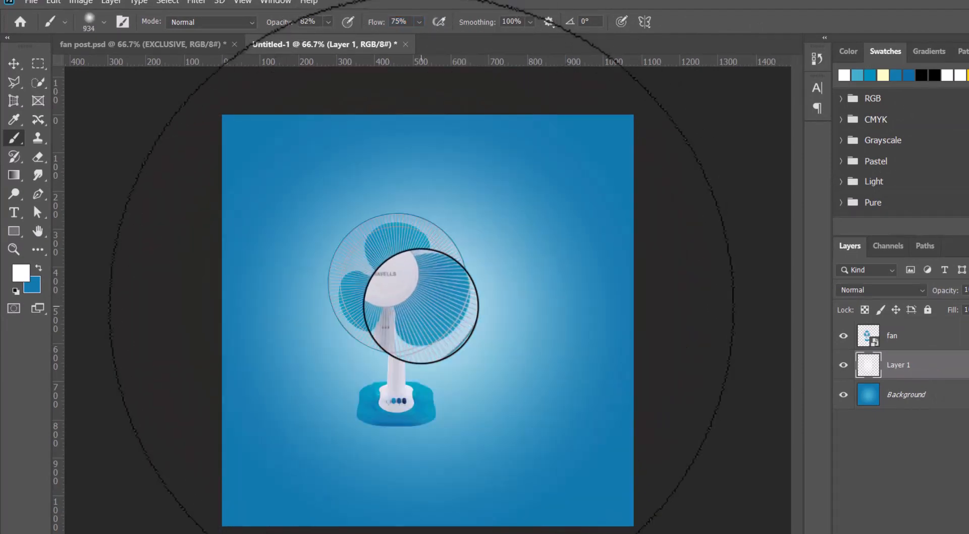
click(407, 307)
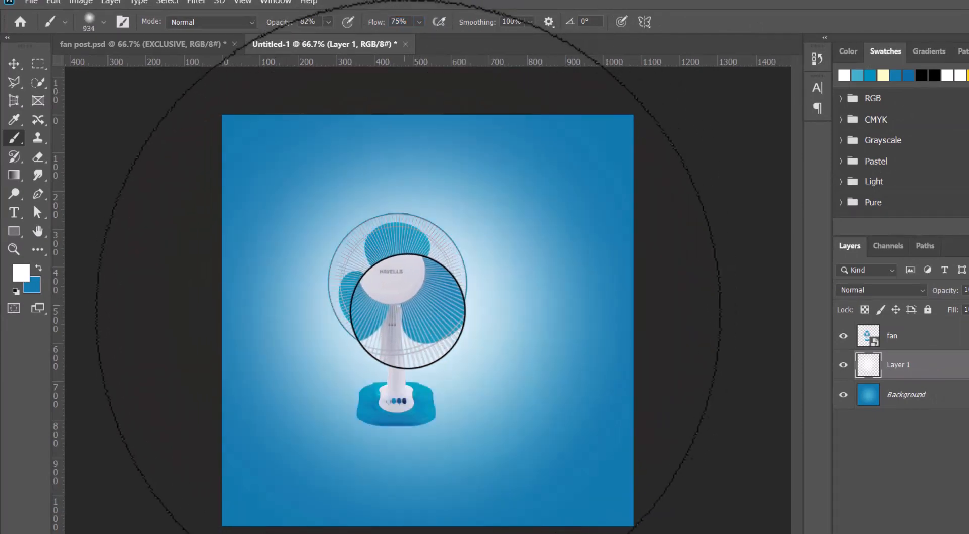
Select the fan layer and shift the fan sideways until it is horizontally centred over the white glow
click(12, 61)
right_click(453, 310)
click(452, 309)
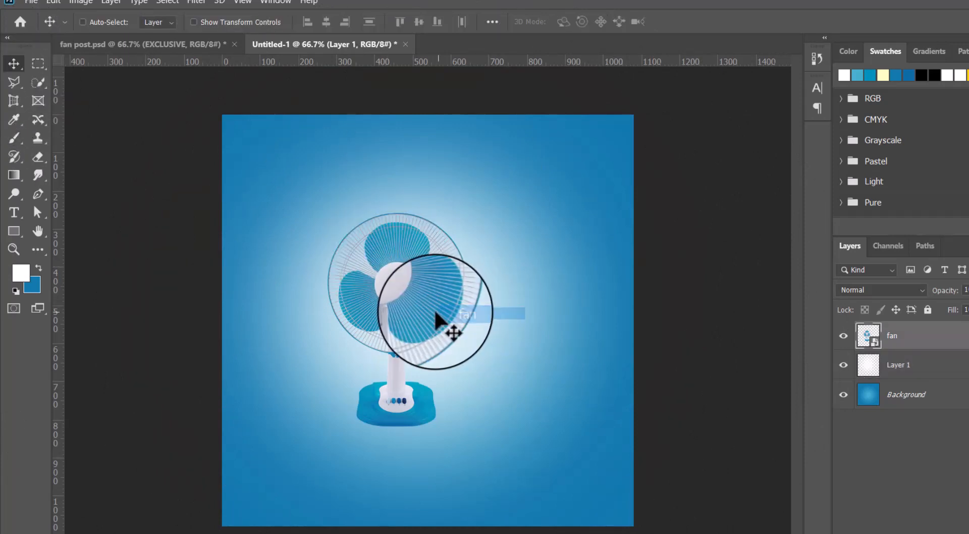
drag(443, 324, 470, 320)
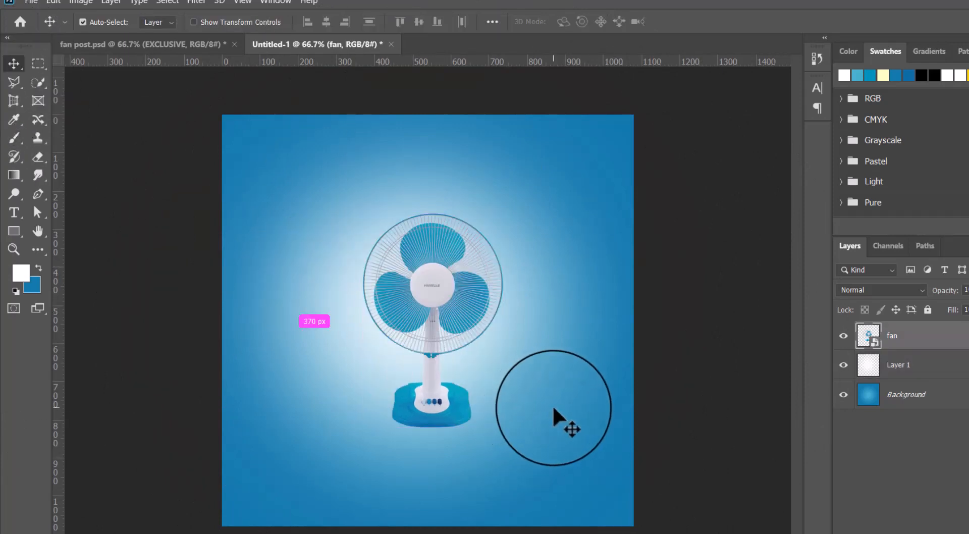
Draw a white circle about 1134 px in diameter with the Ellipse tool, covering the lower canvas and extending past its bottom edge
key(ctrl+minus)
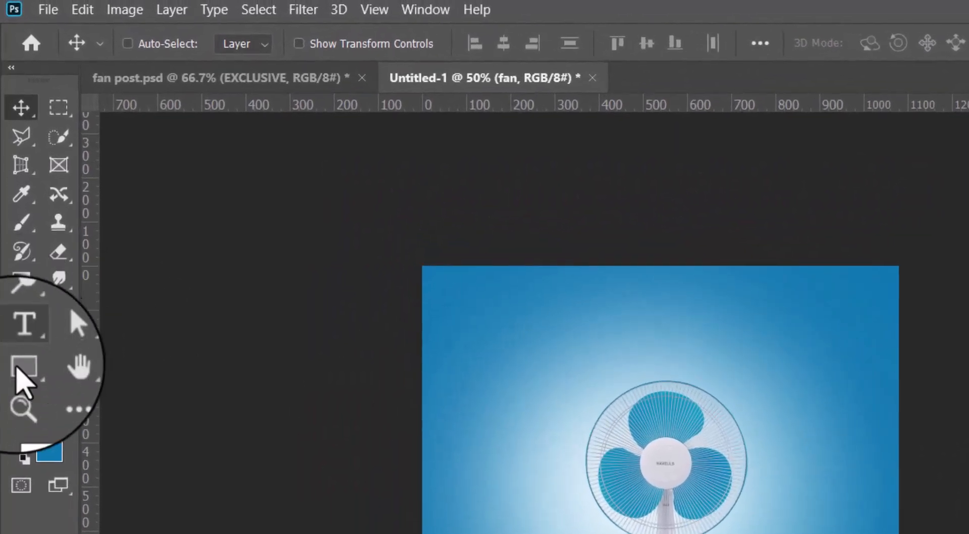
click(17, 370)
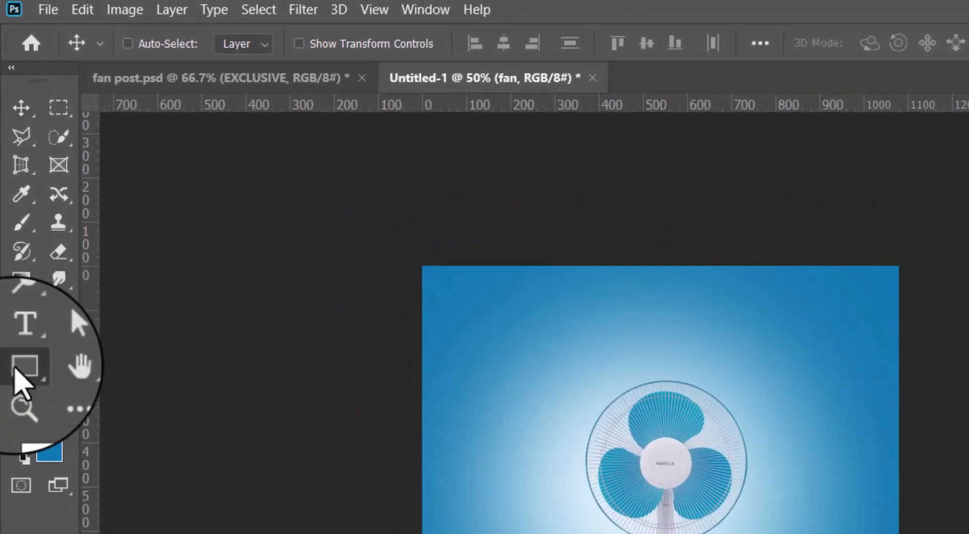
right_click(19, 371)
click(96, 402)
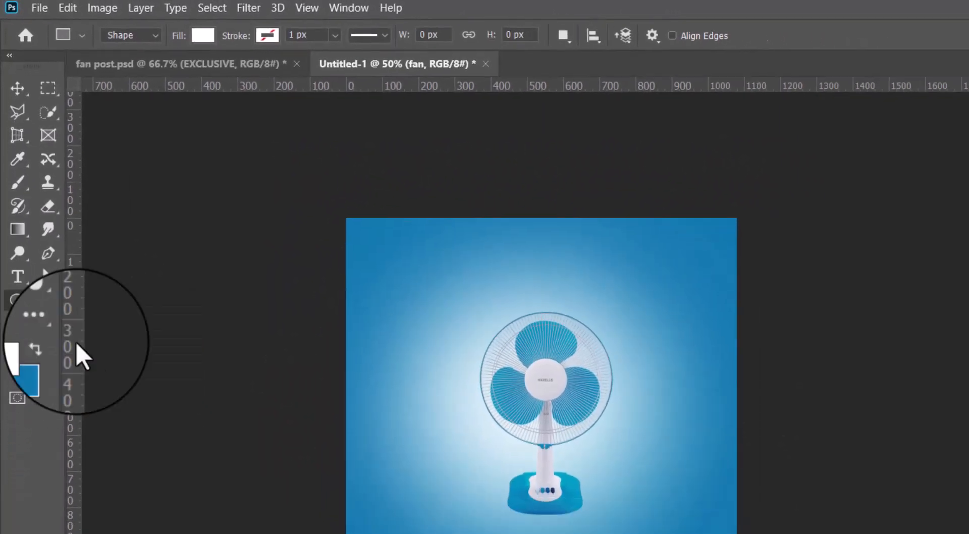
key(ctrl+minus)
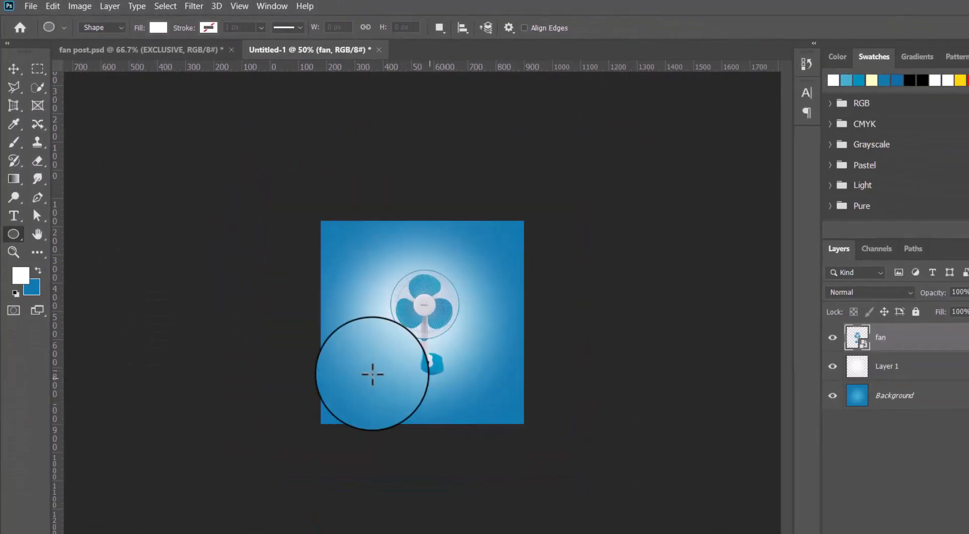
drag(334, 347, 480, 469)
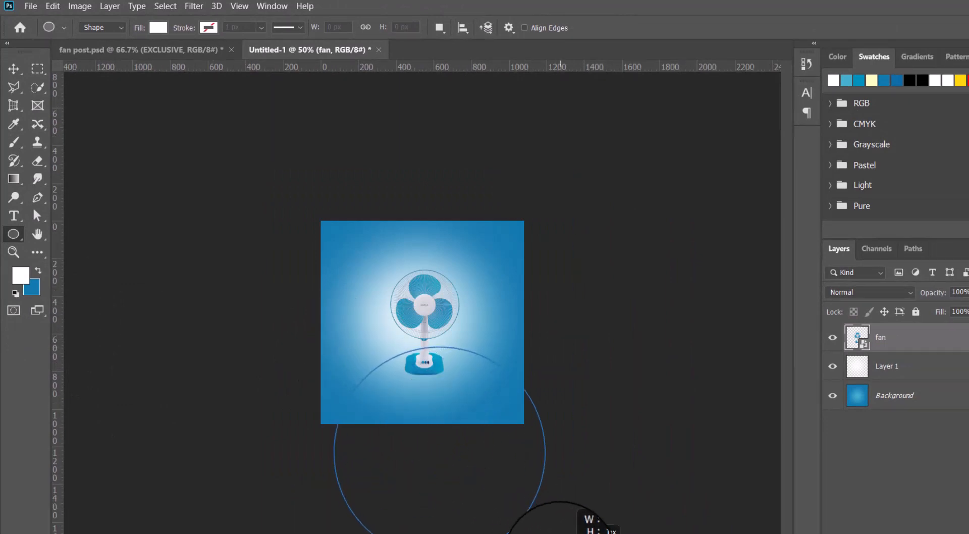
drag(525, 515, 540, 528)
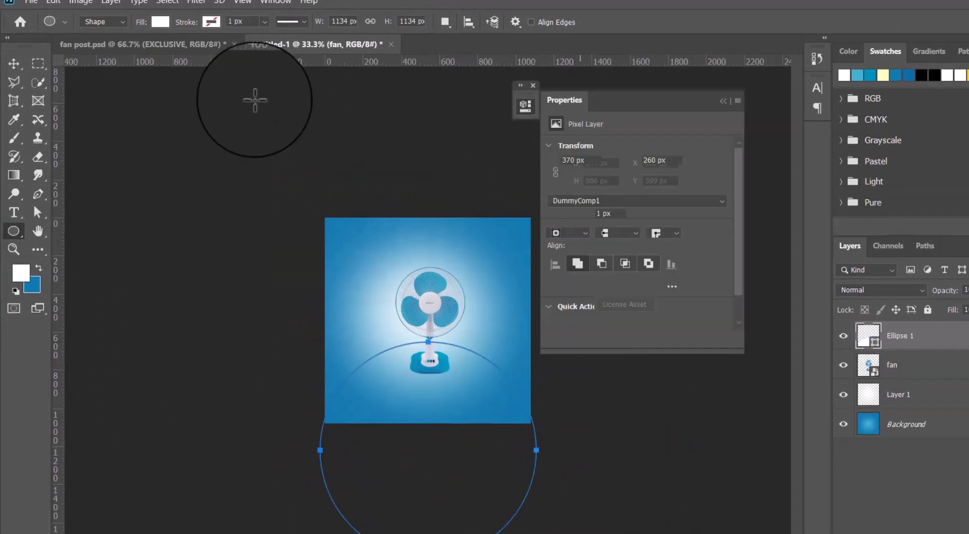
key(ctrl+plus)
click(14, 63)
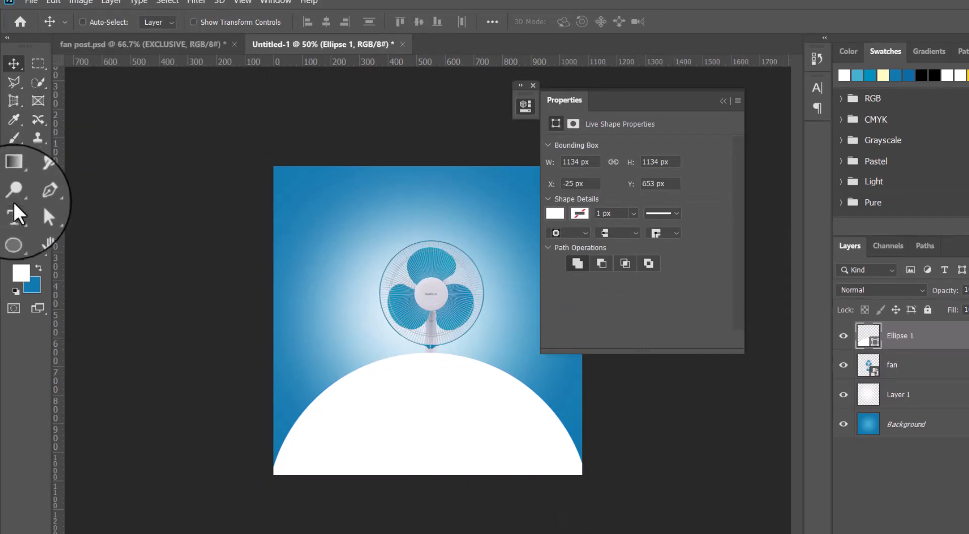
Change the circle's fill to the recently used yellow and collapse its shape properties
click(13, 245)
click(141, 22)
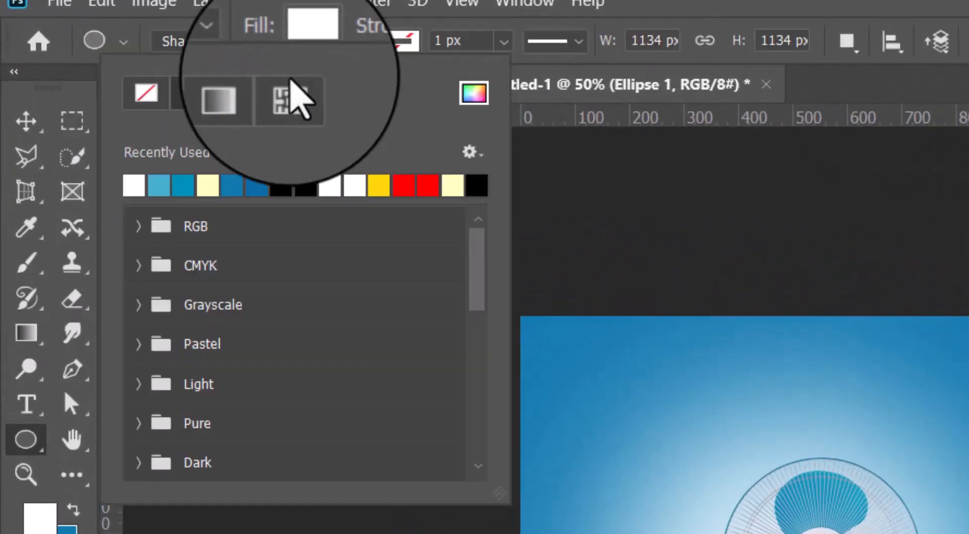
click(378, 185)
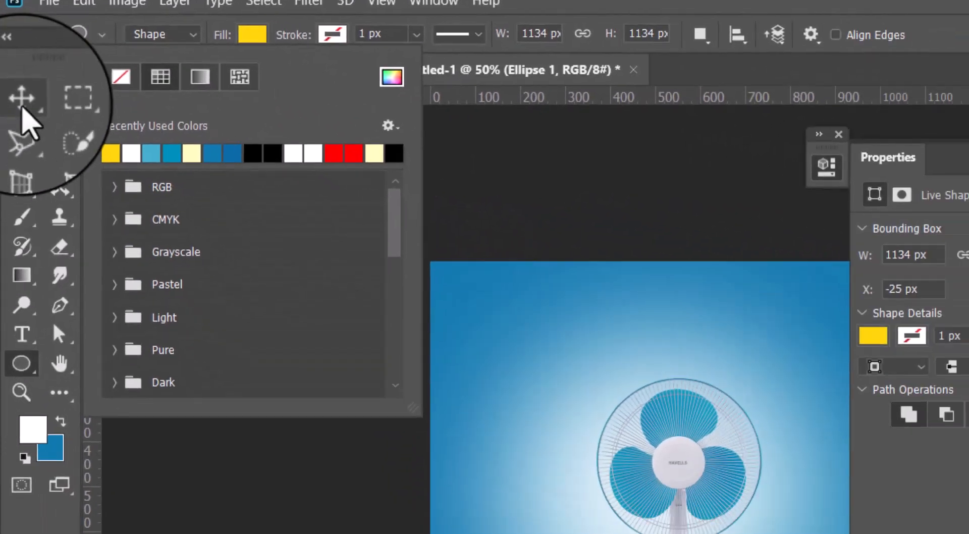
click(22, 103)
click(737, 105)
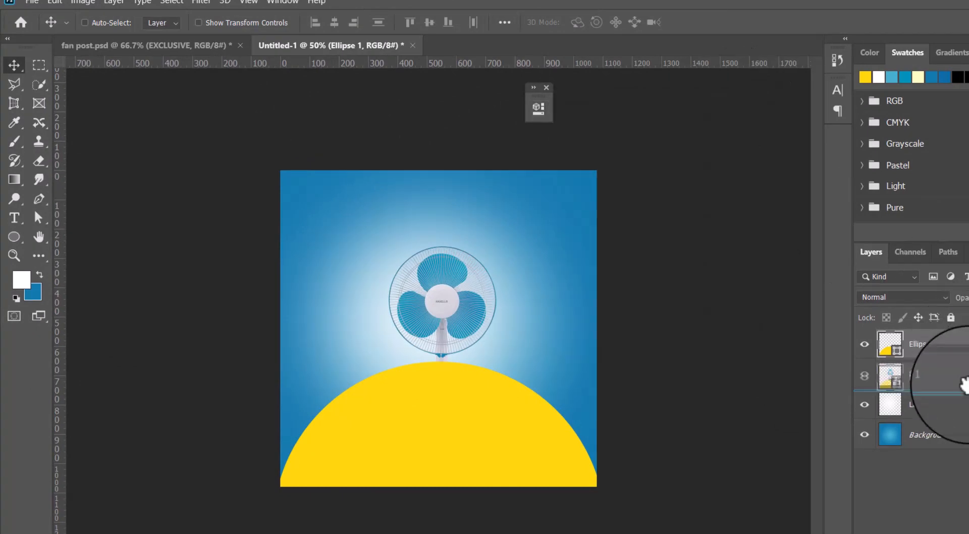
Stack the yellow circle beneath the fan layer and enlarge both so the fan's base stands on the circle
drag(964, 384, 934, 357)
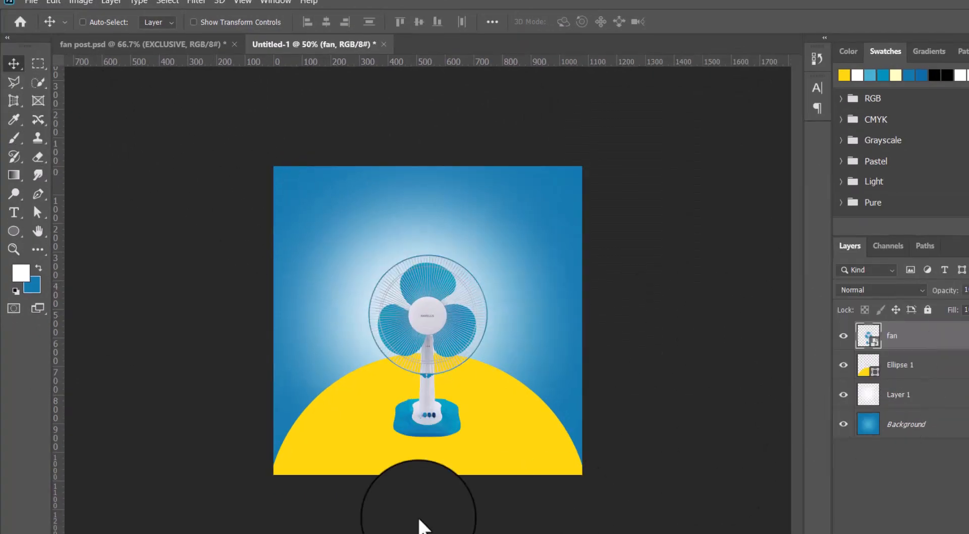
click(890, 364)
click(890, 336)
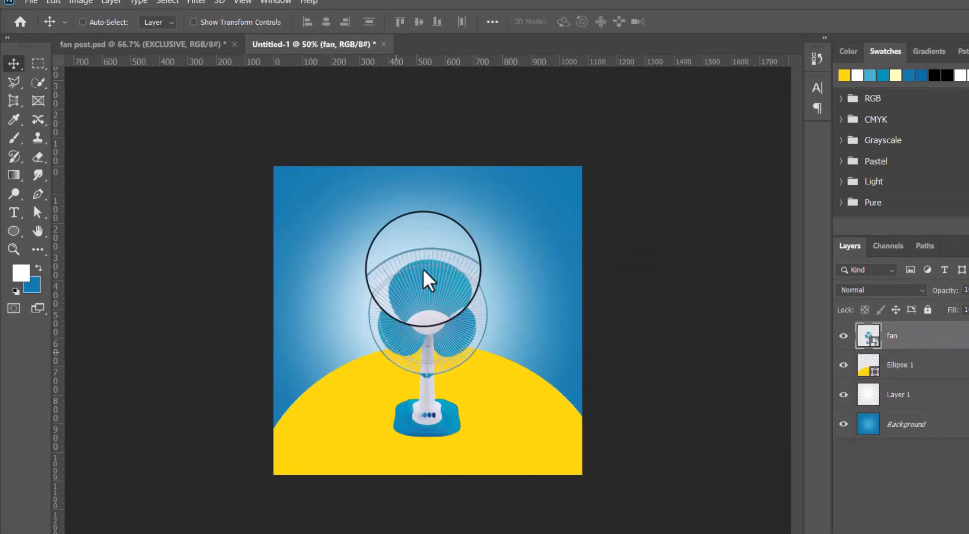
Place the ribbon image from the fan post folder and scale it to about 35%, positioned above the fan
click(392, 533)
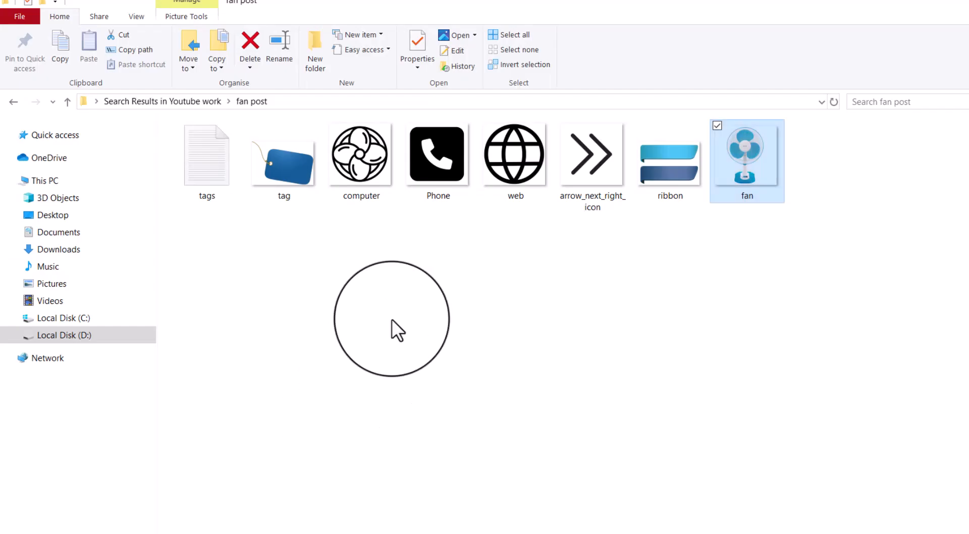
click(406, 308)
drag(656, 174, 467, 292)
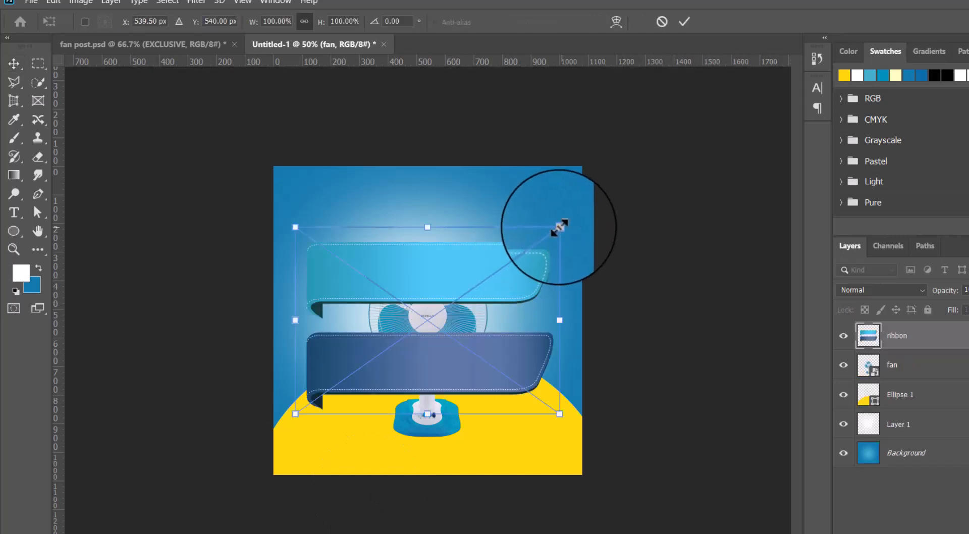
drag(560, 227, 465, 216)
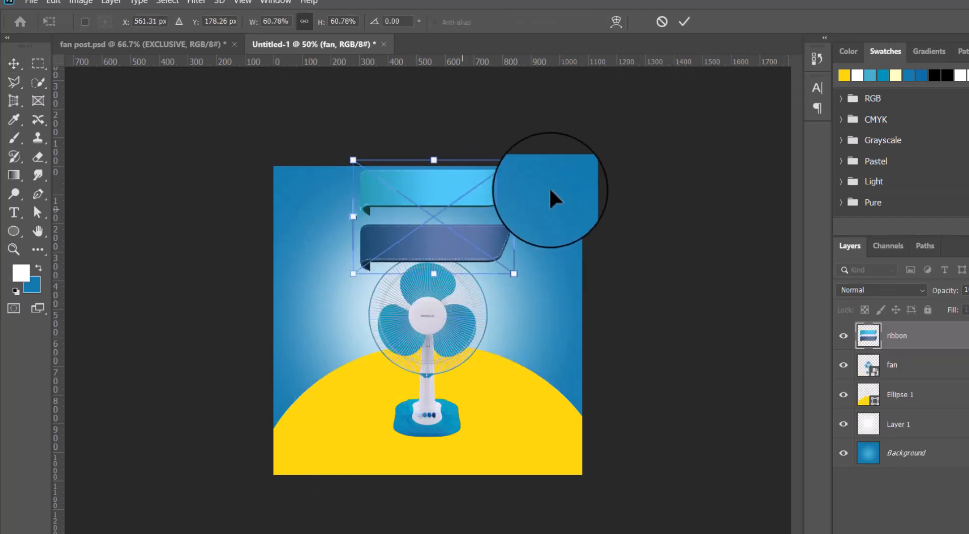
drag(511, 162, 443, 195)
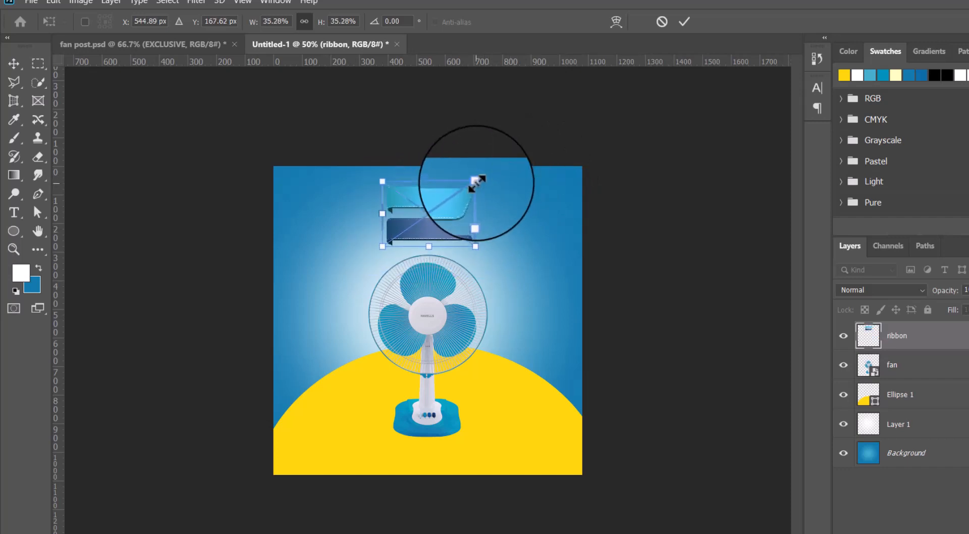
key(Return)
Separate the light blue and dark blue ribbons onto their own layers and delete the original ribbon layer
key(ctrl+plus)
key(ctrl+plus)
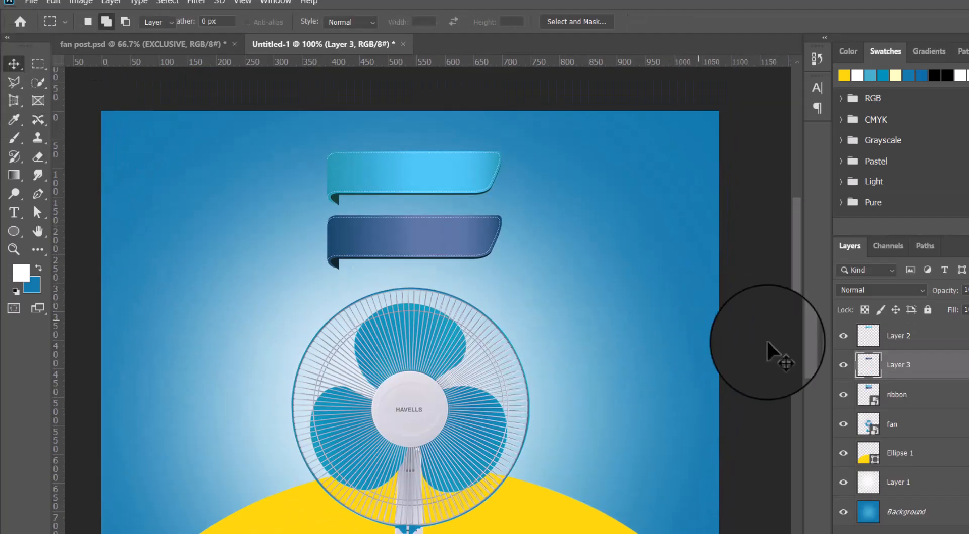
click(923, 400)
key(v)
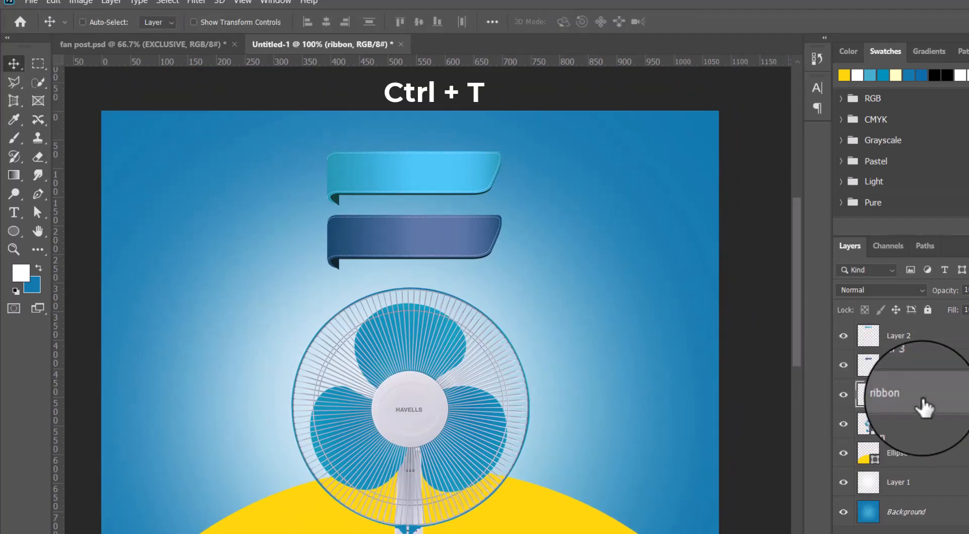
Select the light blue ribbon's layer and stretch it horizontally to about 117% width
right_click(372, 181)
click(398, 180)
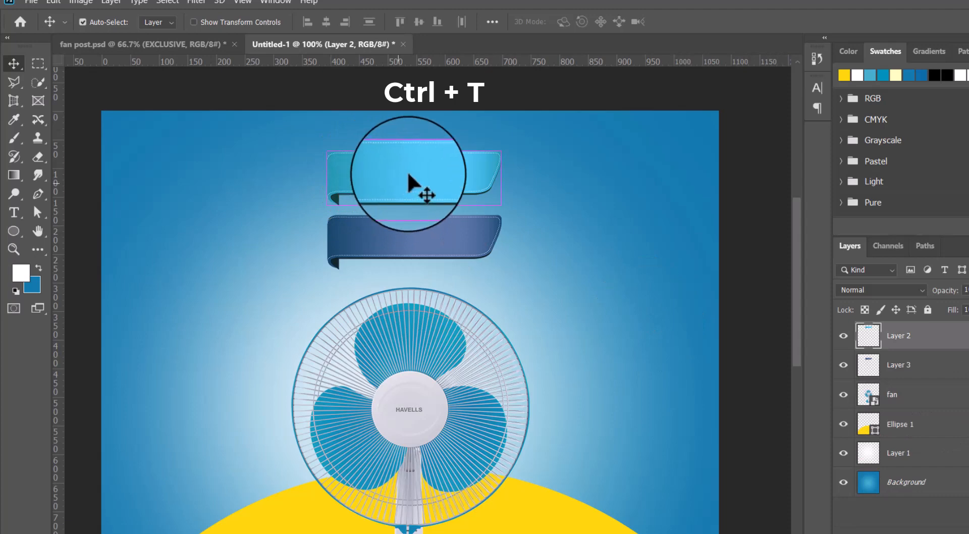
key(ctrl+t)
drag(504, 178, 530, 180)
drag(907, 308, 909, 308)
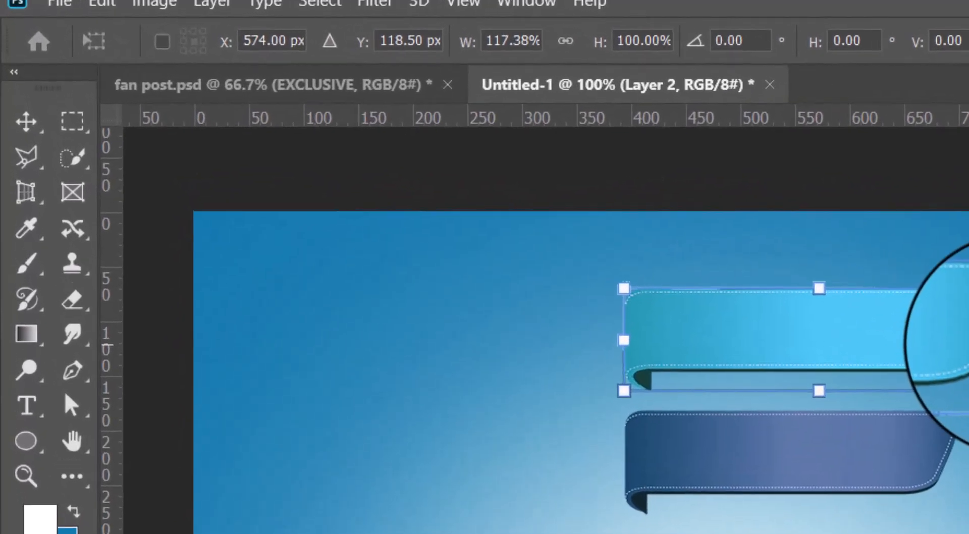
key(Return)
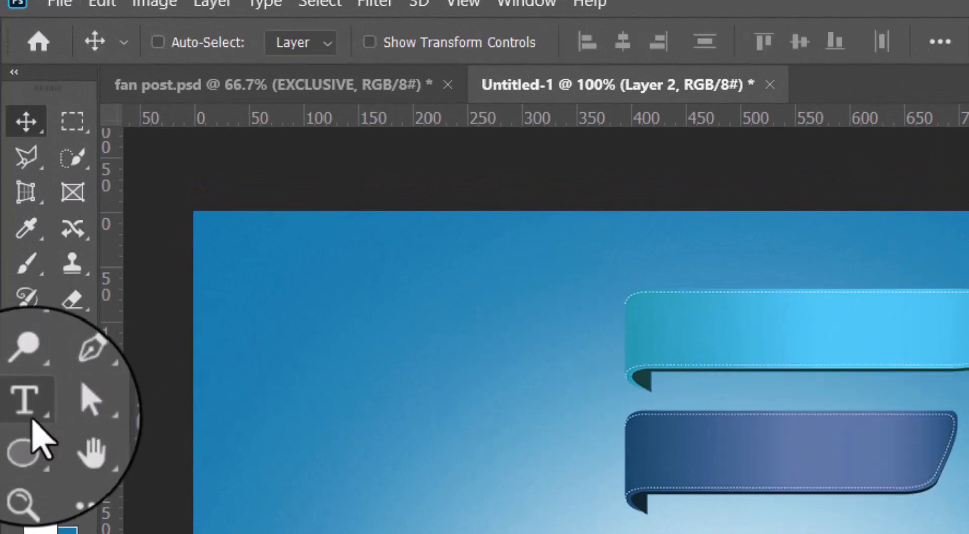
Add the white text "EXCLUSIVE" in Dharma Gothic E Bold, 72 pt, and move it onto the light blue ribbon
click(27, 405)
click(721, 321)
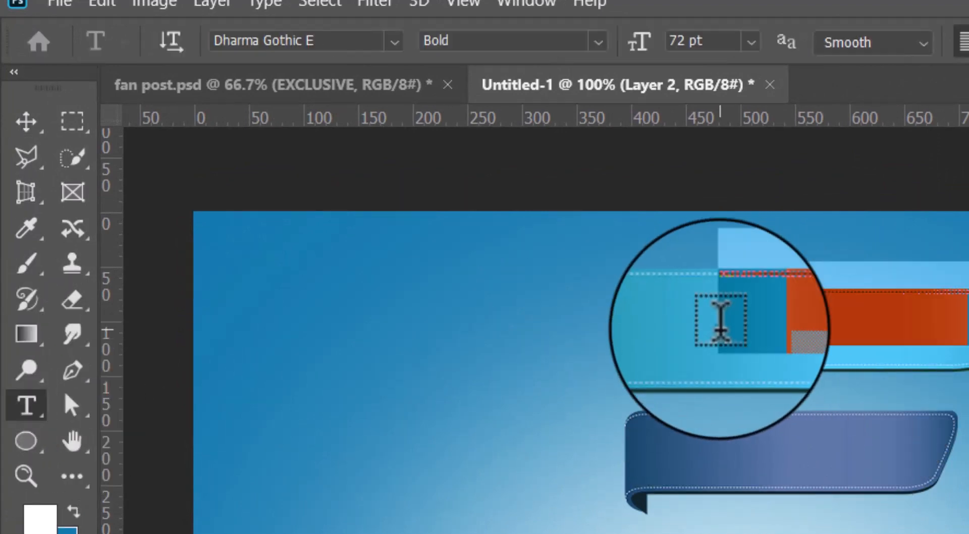
text(EXCLUSIVE)
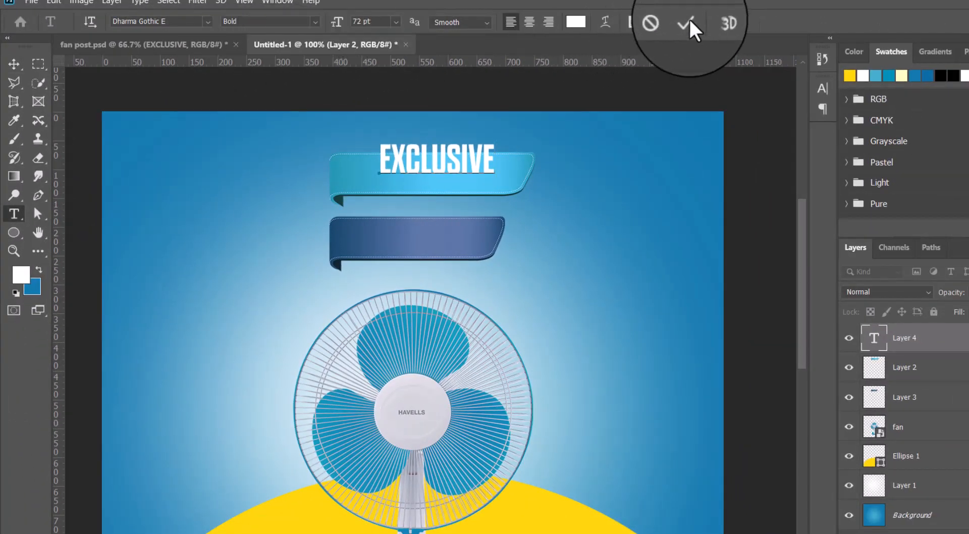
click(14, 64)
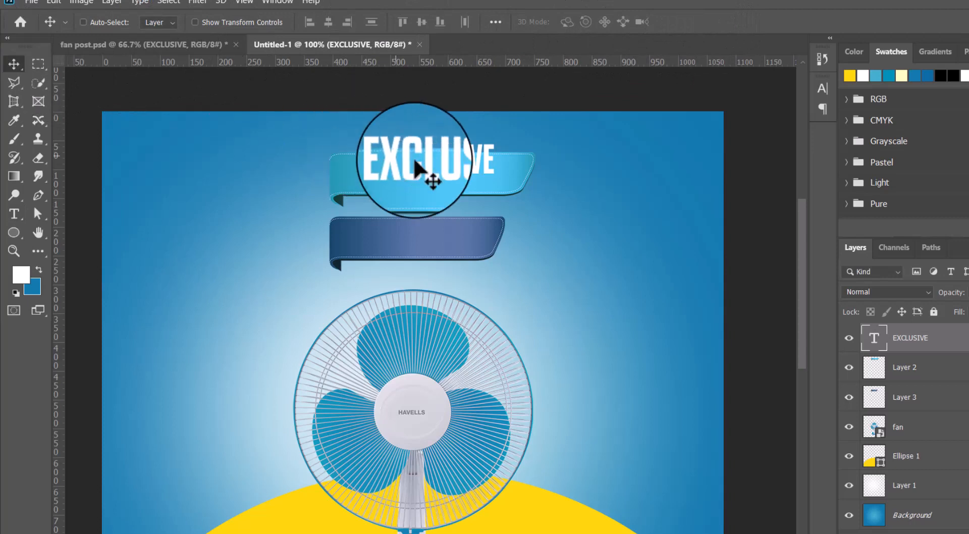
drag(398, 173, 396, 175)
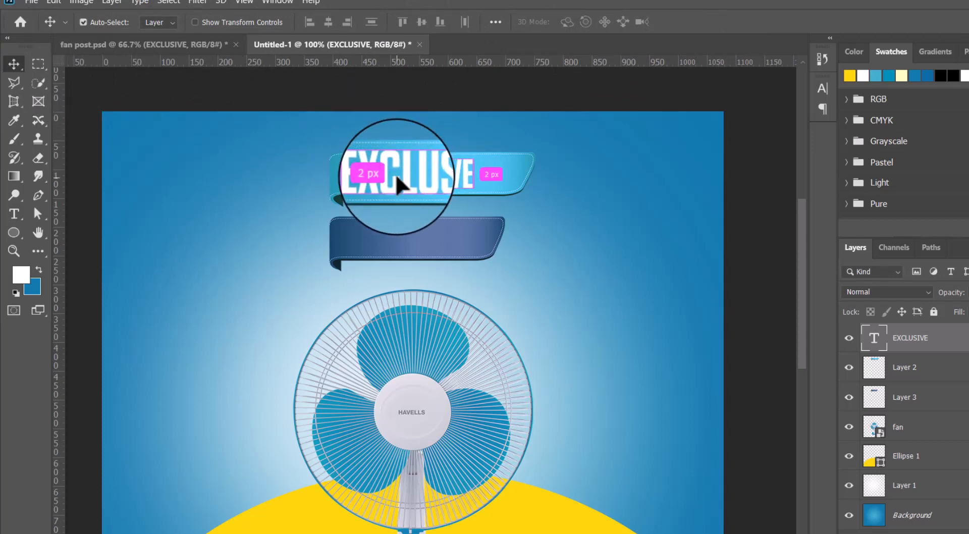
Stretch the EXCLUSIVE text horizontally to about 123% width, keeping its height
key(ctrl+t)
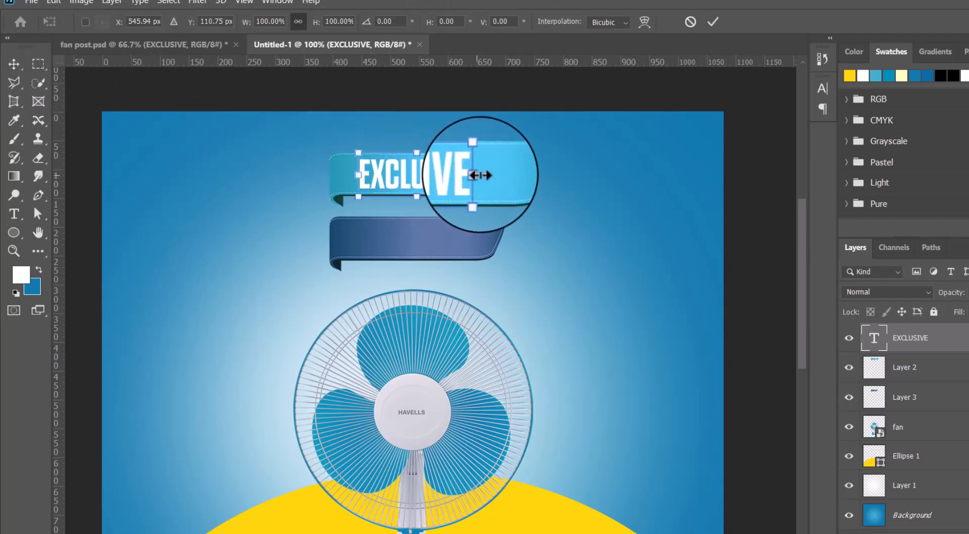
drag(477, 175, 496, 176)
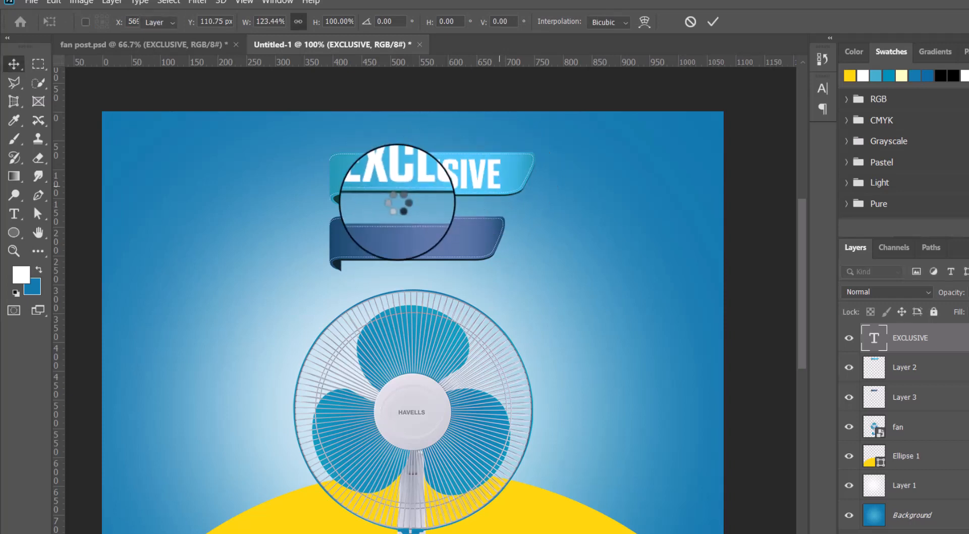
key(Return)
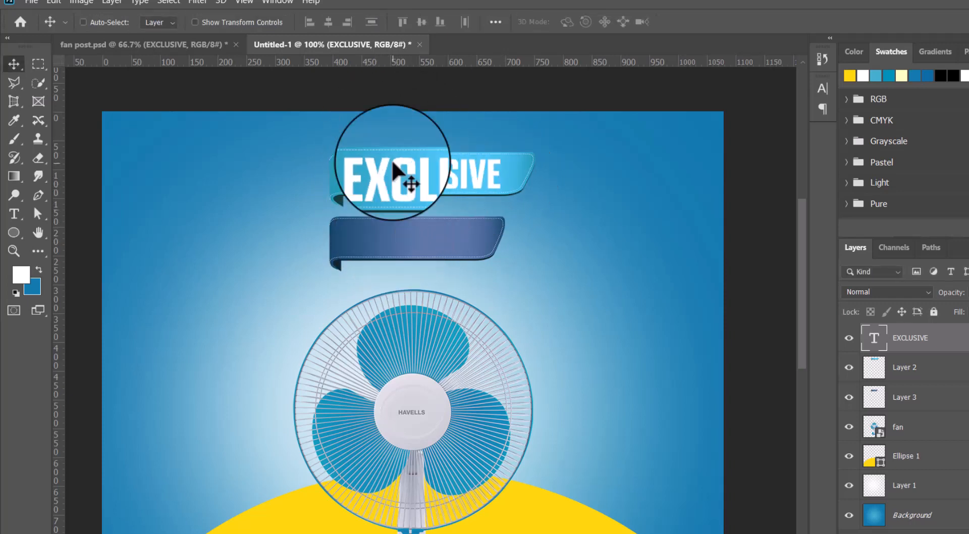
Duplicate the EXCLUSIVE text onto the dark blue ribbon and change the copy to "COLLECTION"
drag(410, 183, 390, 226)
double_click(390, 226)
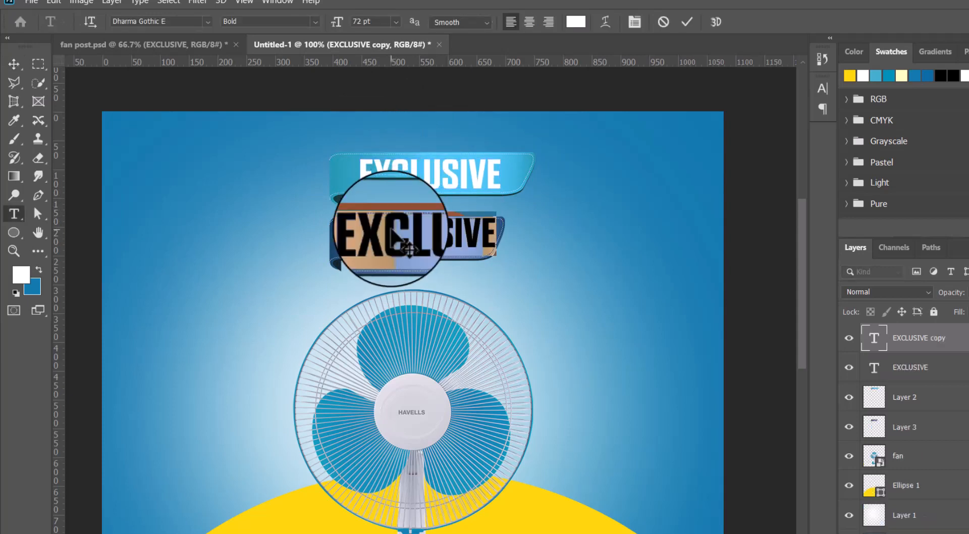
click(393, 230)
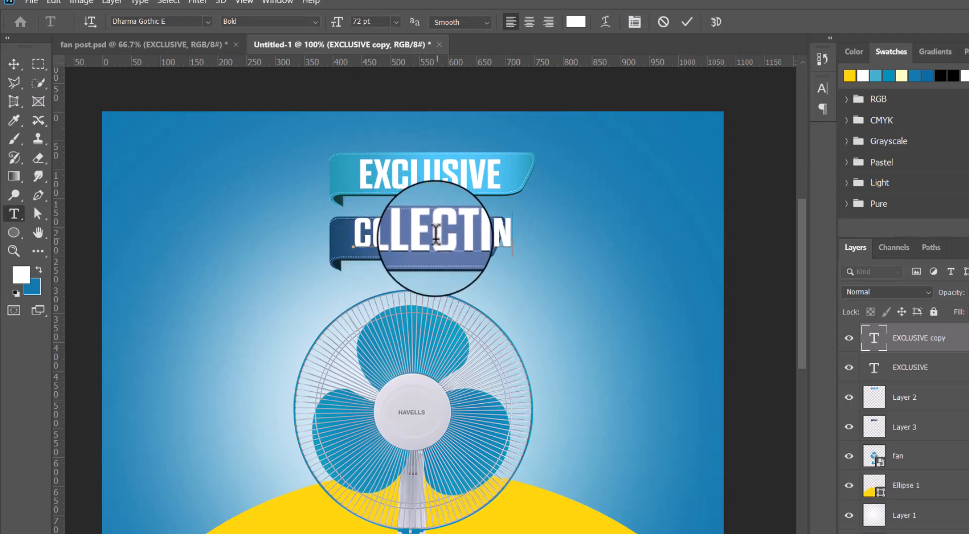
click(14, 66)
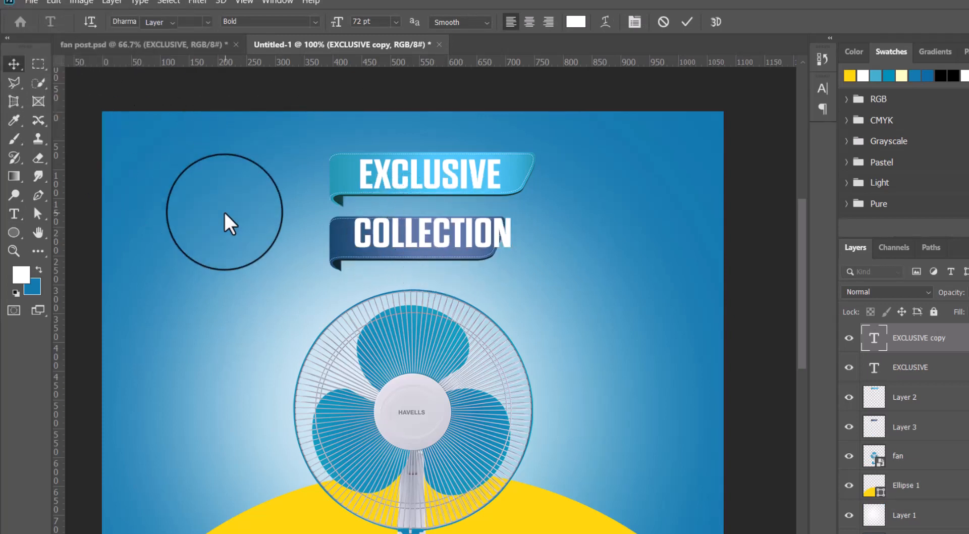
Scale down the COLLECTION text and position it within the dark blue ribbon
key(ctrl+t)
drag(514, 215, 445, 237)
key(Return)
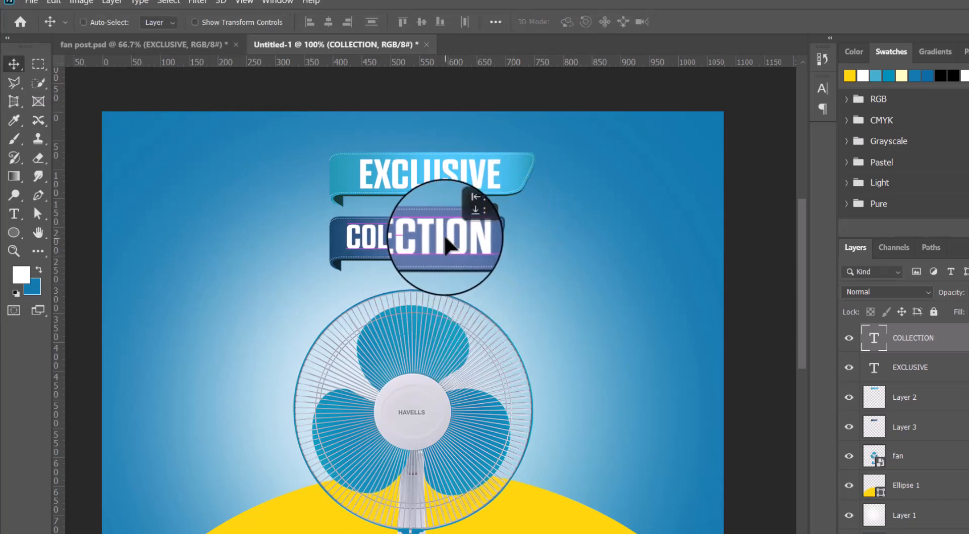
Shift the EXCLUSIVE text slightly toward the ribbon's folded end and narrow the light blue ribbon to about 91% width
right_click(445, 183)
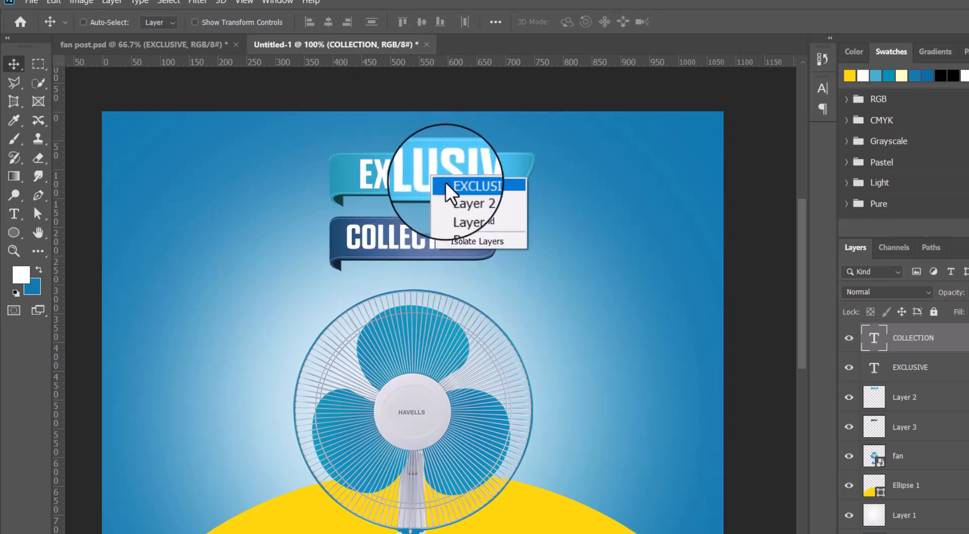
click(450, 186)
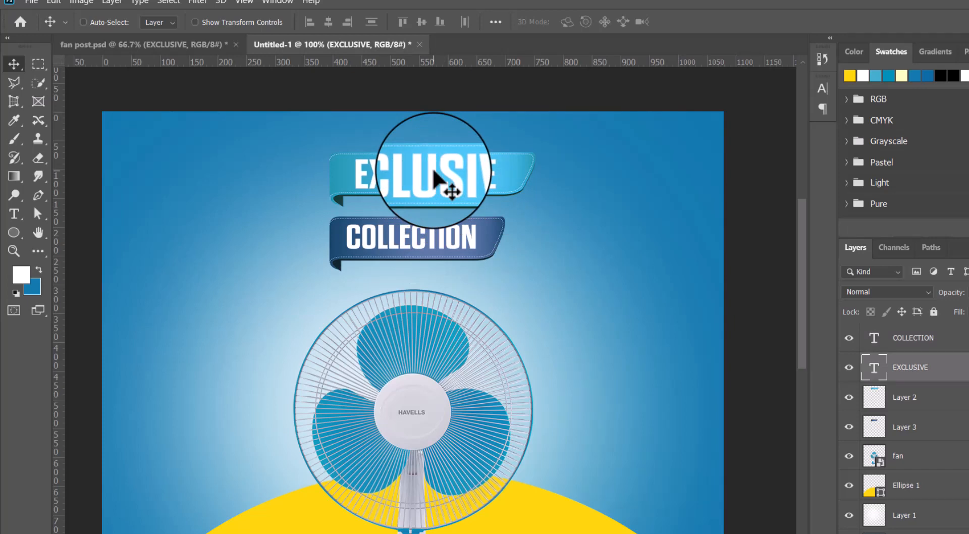
right_click(510, 173)
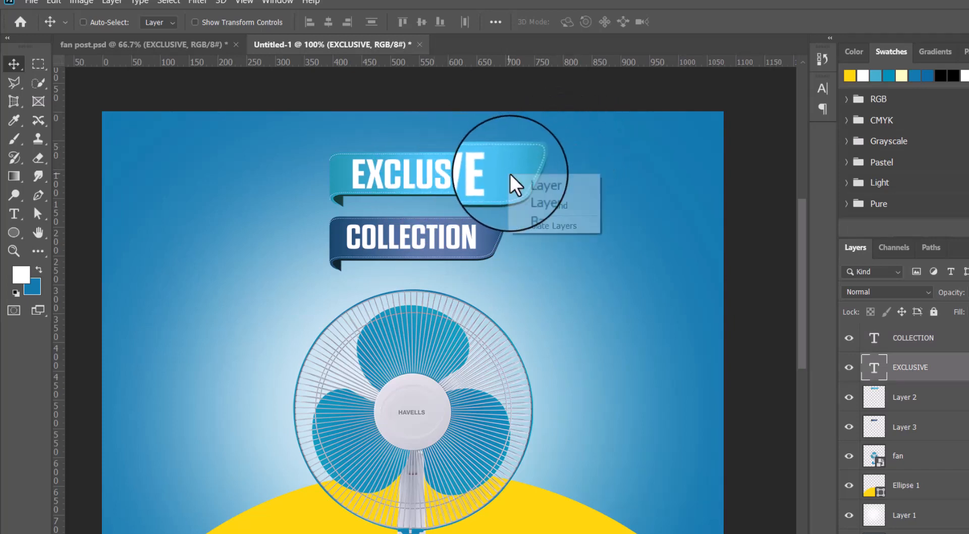
click(522, 182)
key(ctrl+t)
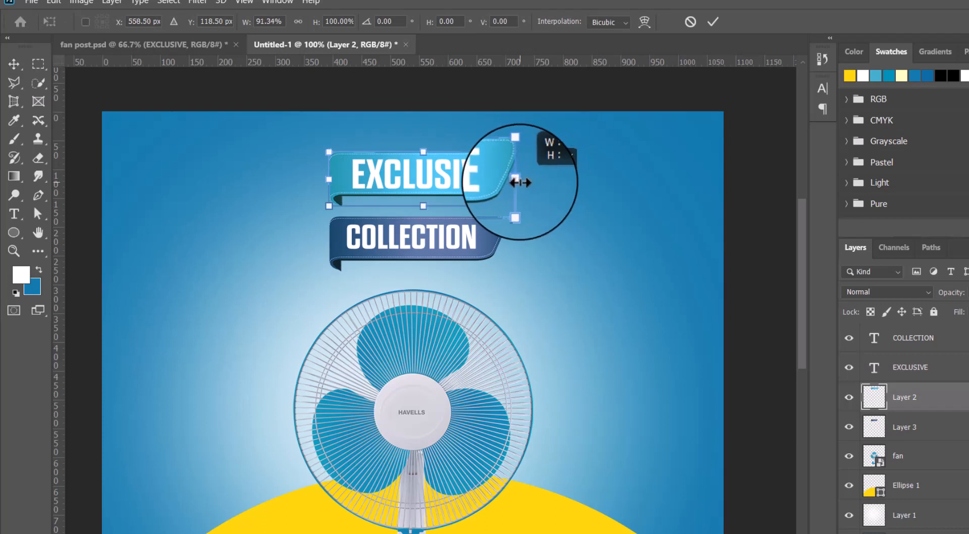
key(Return)
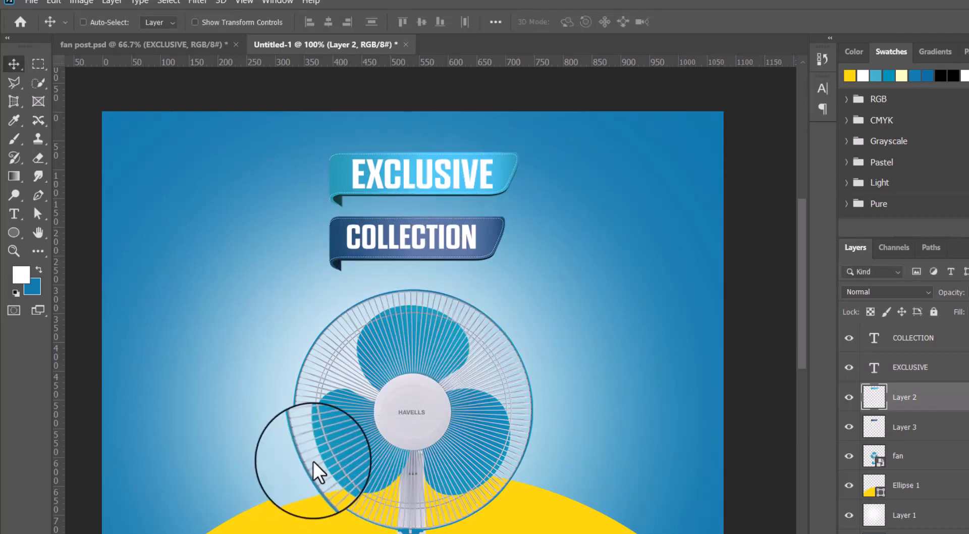
Place the computer image, a round fan icon, from the project folder and shrink it into the canvas's upper-left corner
click(290, 533)
drag(345, 161, 307, 533)
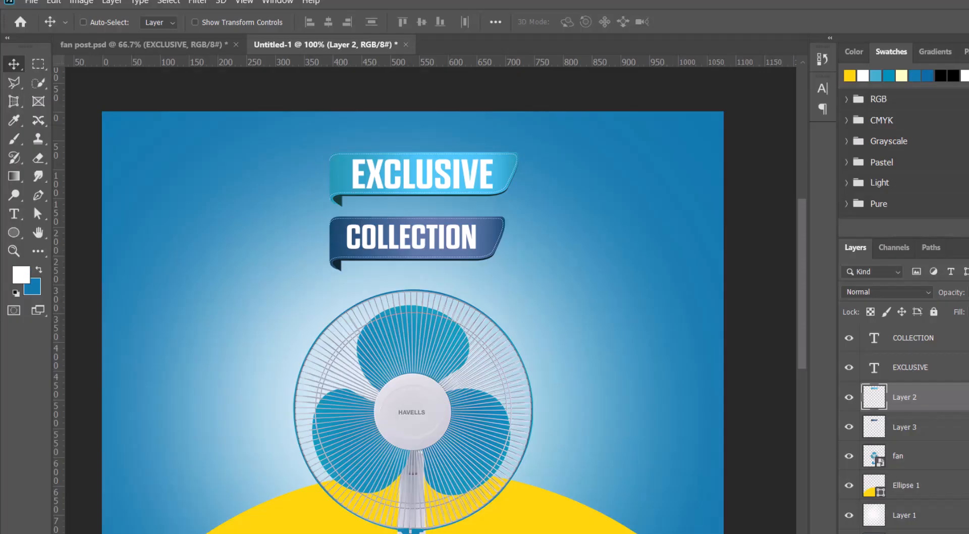
drag(171, 183, 222, 166)
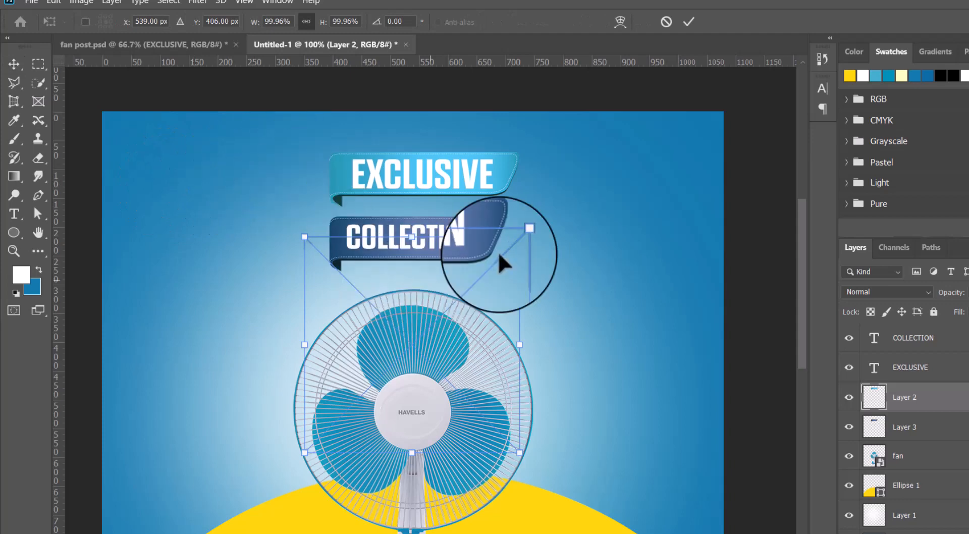
drag(520, 235, 161, 154)
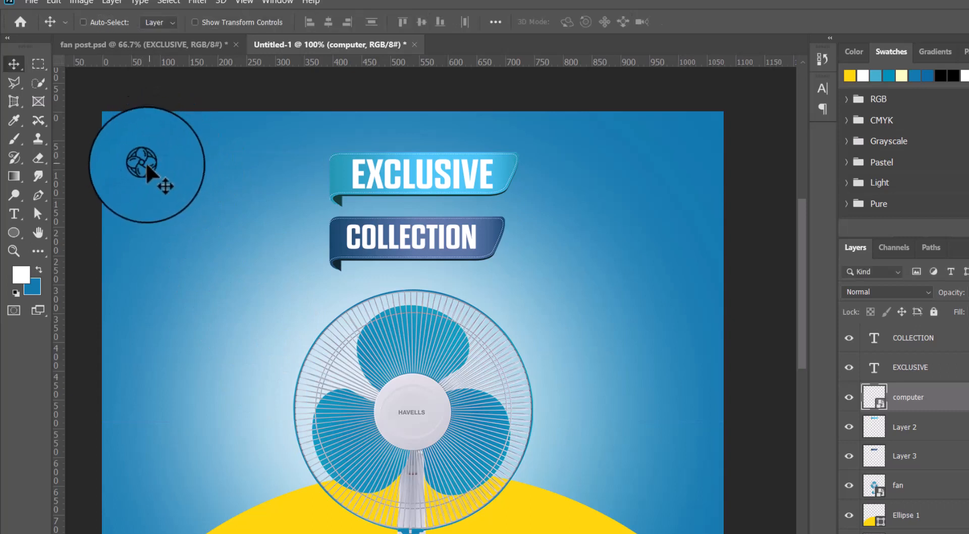
drag(143, 167, 147, 154)
key(Return)
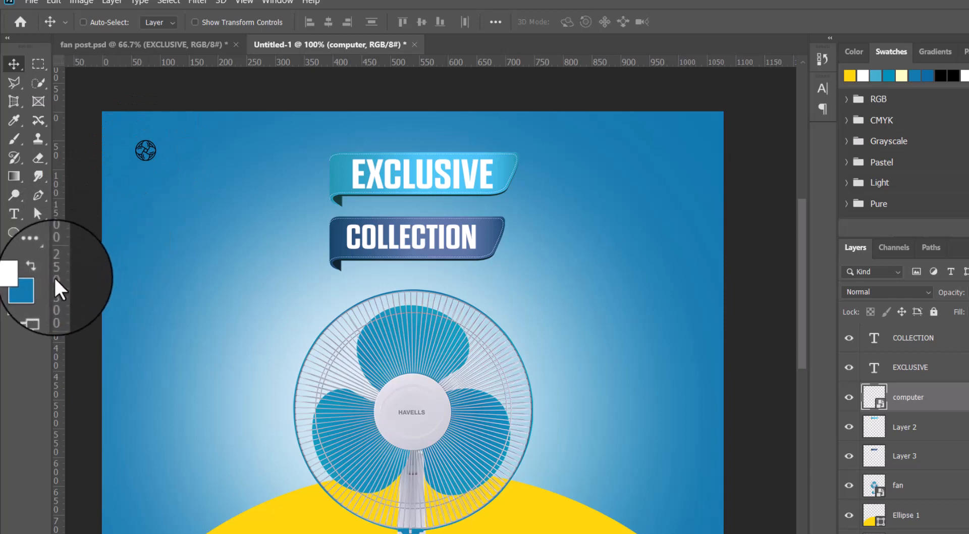
Add margin guides near both sides and the top of the canvas, and move the fan icon to their upper-left intersection
drag(55, 277, 128, 282)
drag(165, 63, 167, 131)
drag(58, 237, 705, 315)
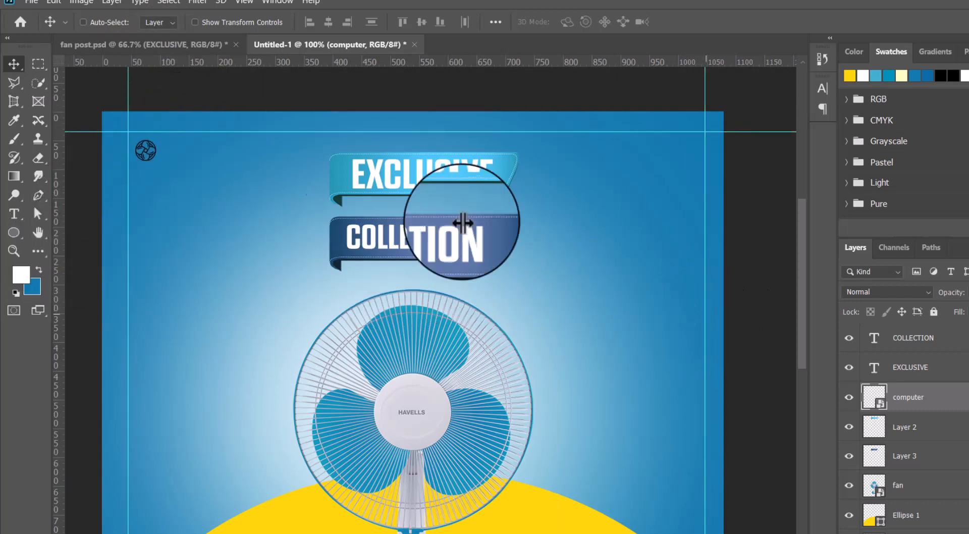
right_click(140, 147)
click(261, 139)
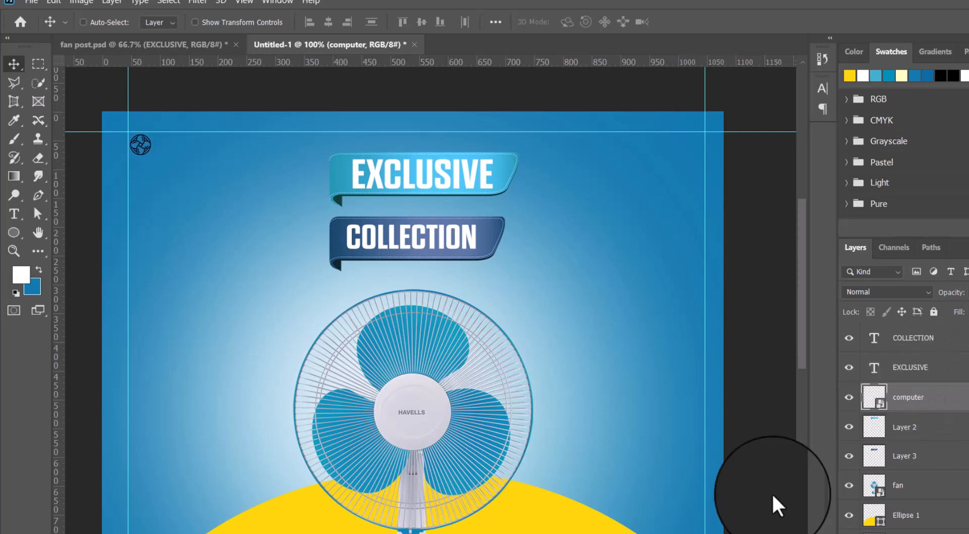
Add the white text LOGO HERE on two lines just beside the fan icon in the canvas's upper-left corner
click(14, 214)
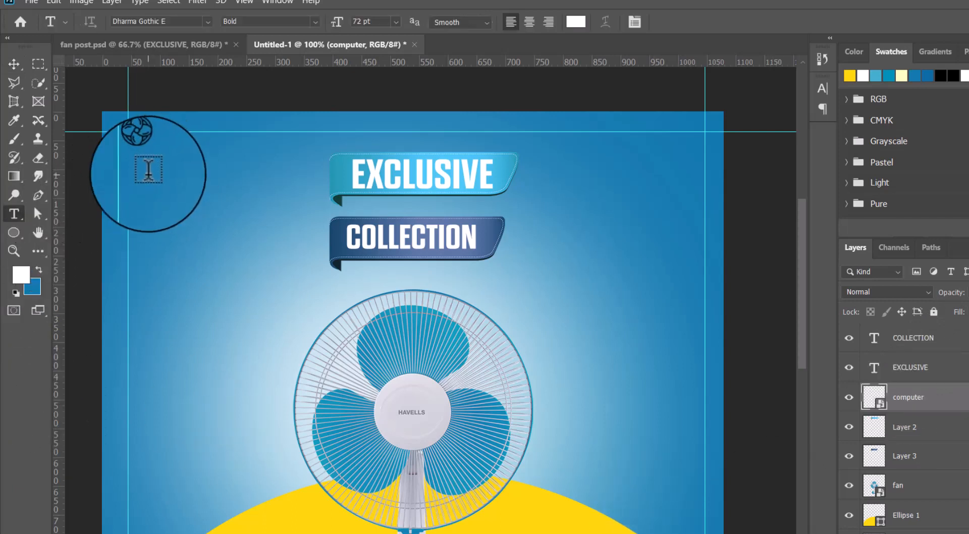
click(148, 171)
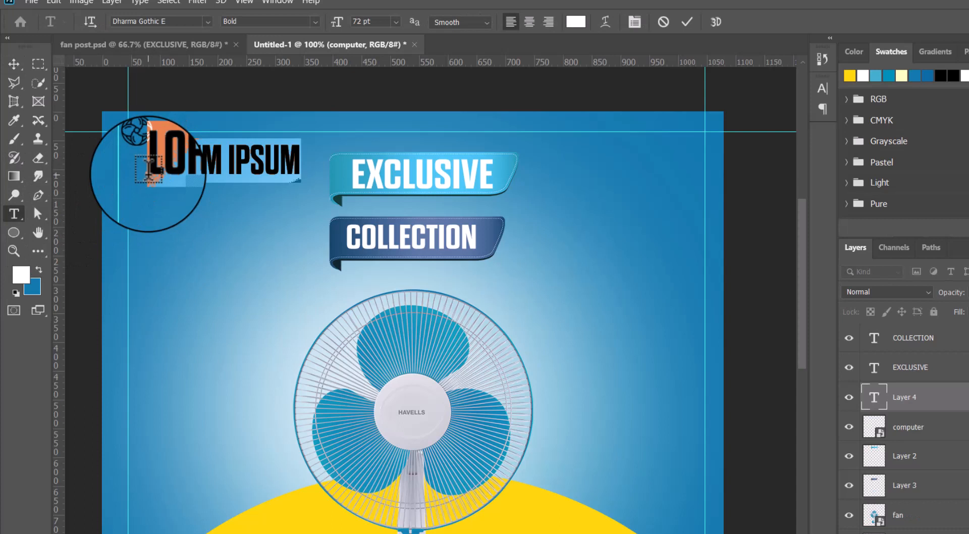
click(148, 174)
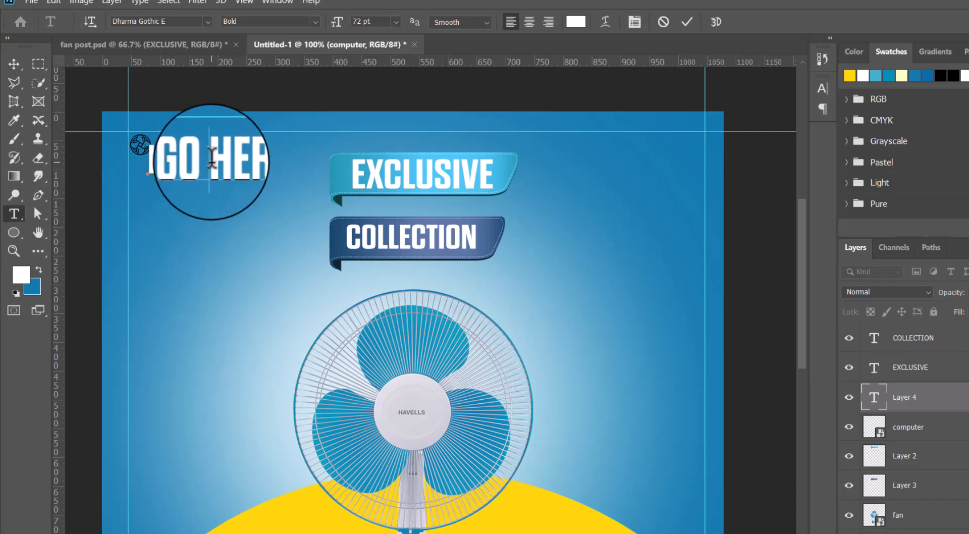
Set the whole LOGO HERE text to the Regular weight of Dharma Gothic E at 30 pt
key(ctrl+a)
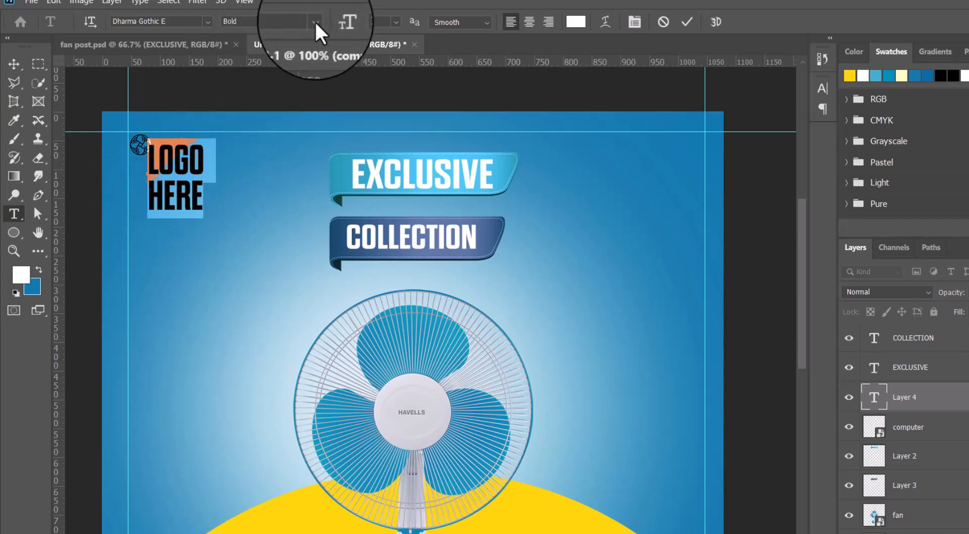
click(315, 21)
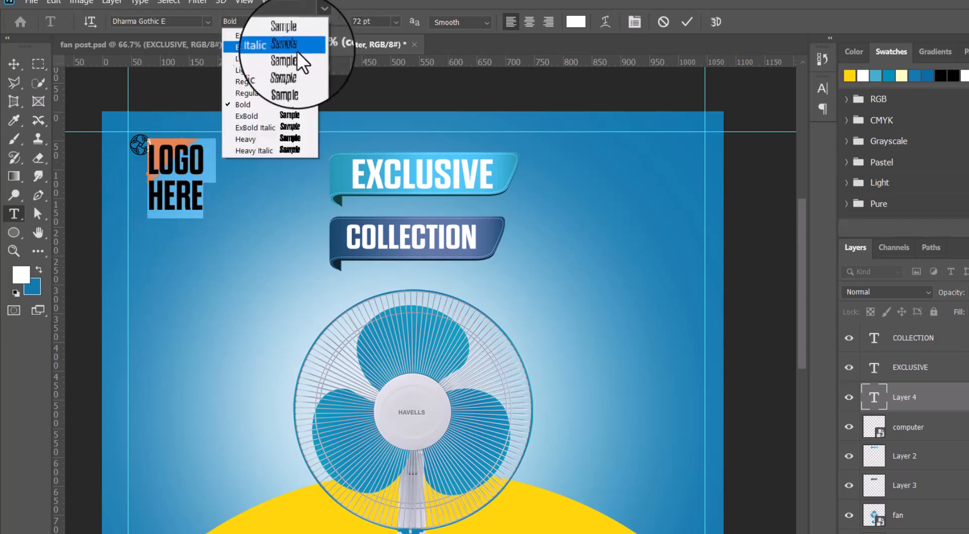
click(283, 83)
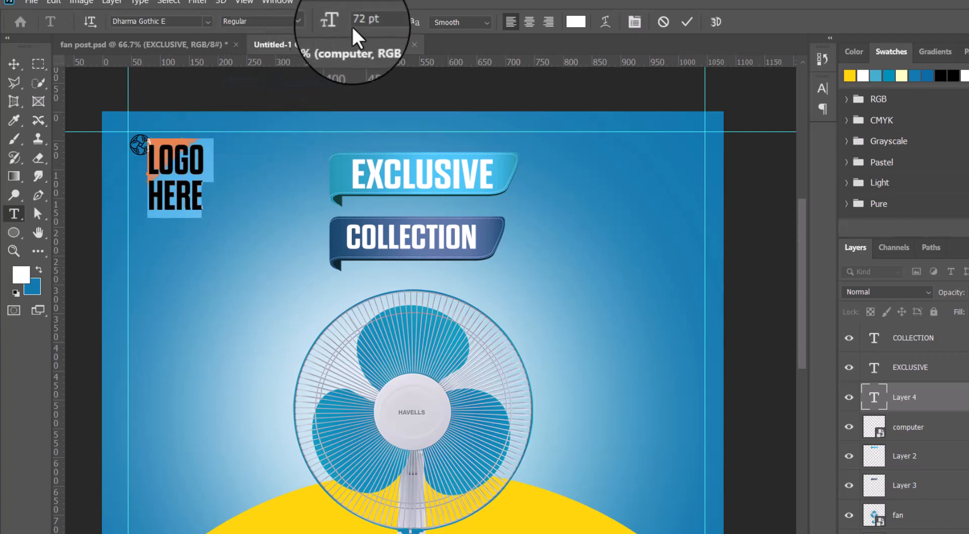
click(396, 22)
click(371, 166)
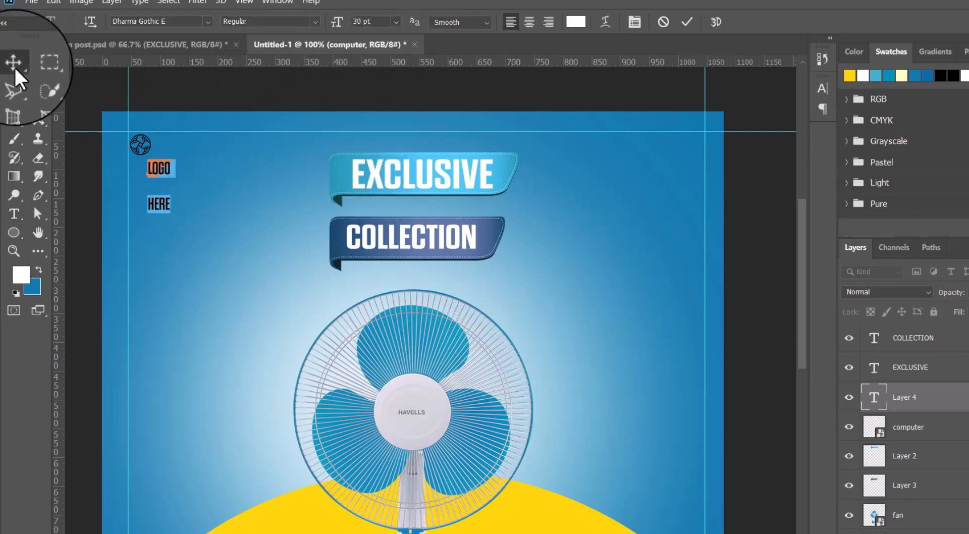
click(13, 64)
Set the LOGO HERE text's leading to Auto and move the text directly beneath the fan icon along the margin guide
double_click(165, 174)
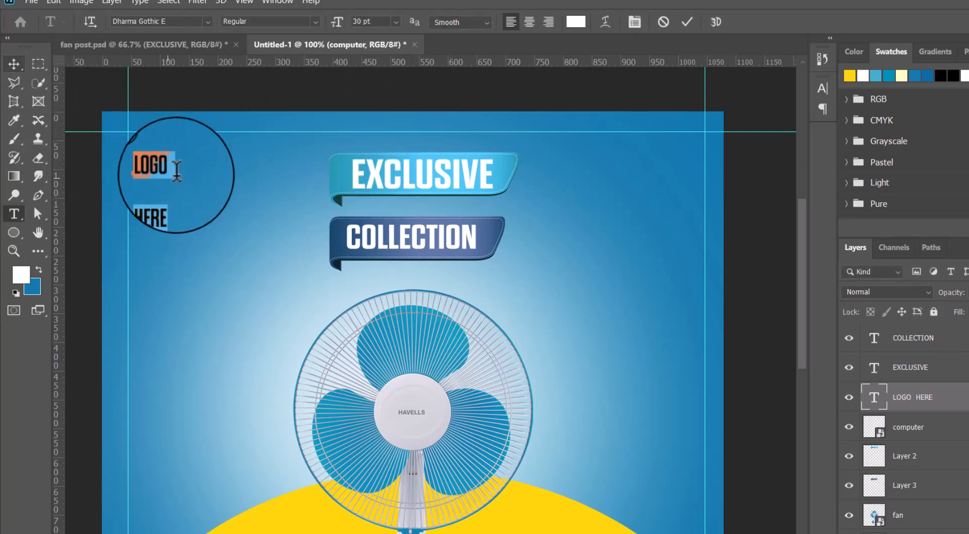
click(822, 88)
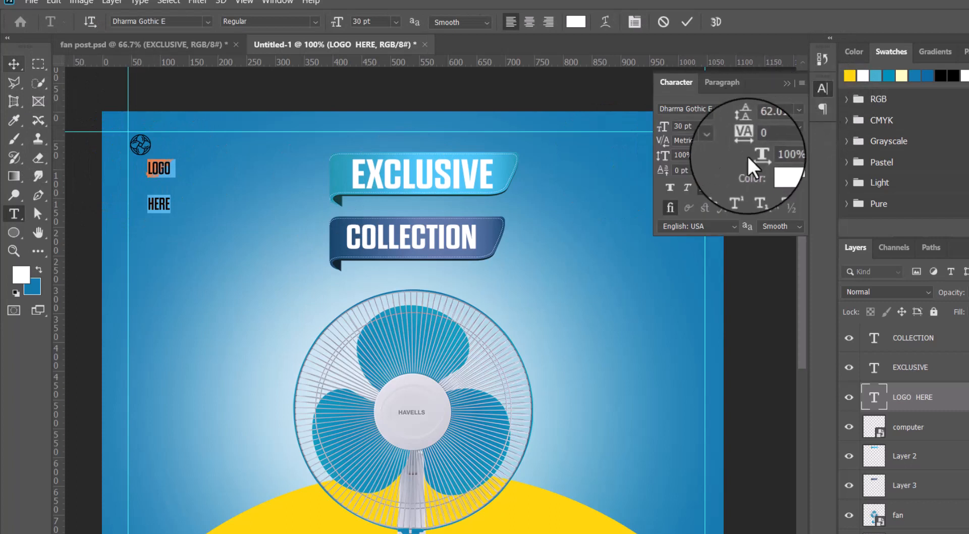
click(801, 124)
click(788, 140)
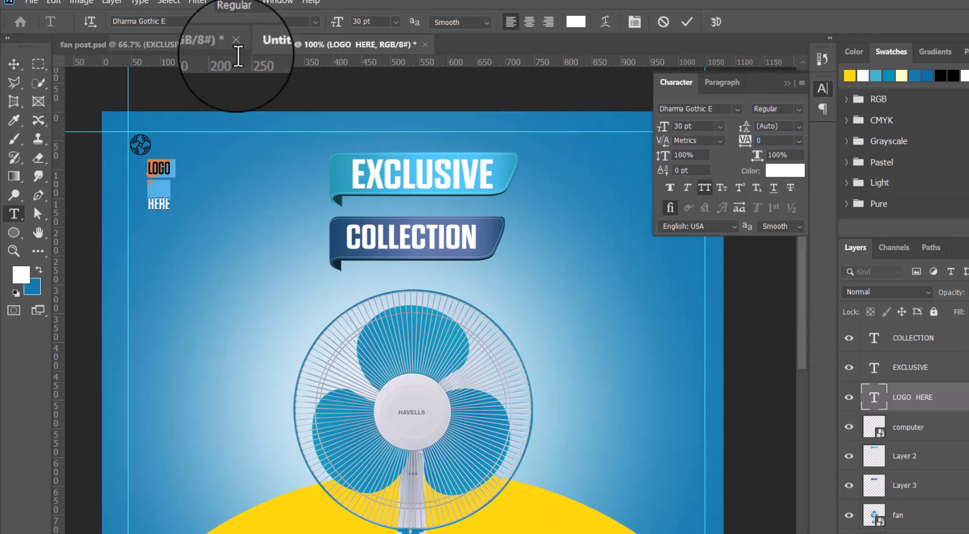
click(12, 63)
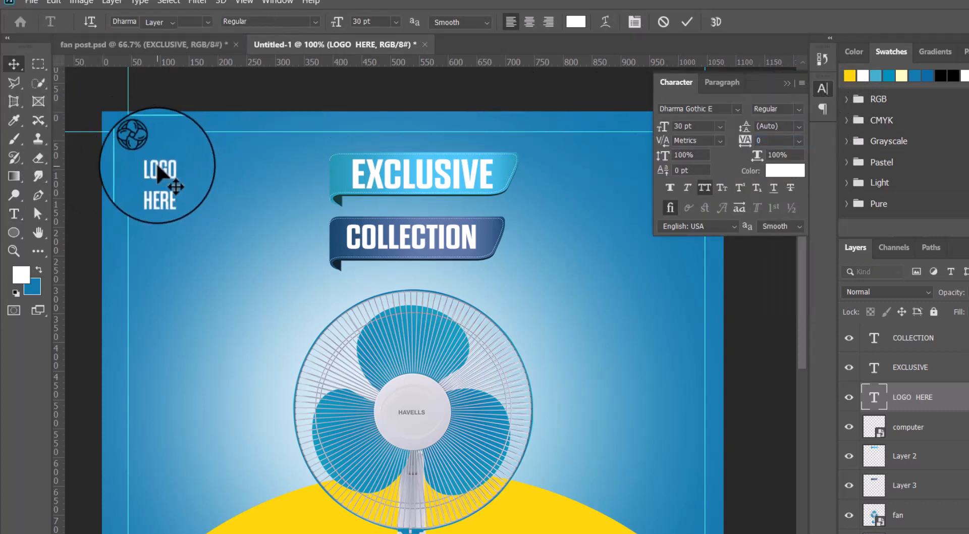
drag(157, 165, 139, 159)
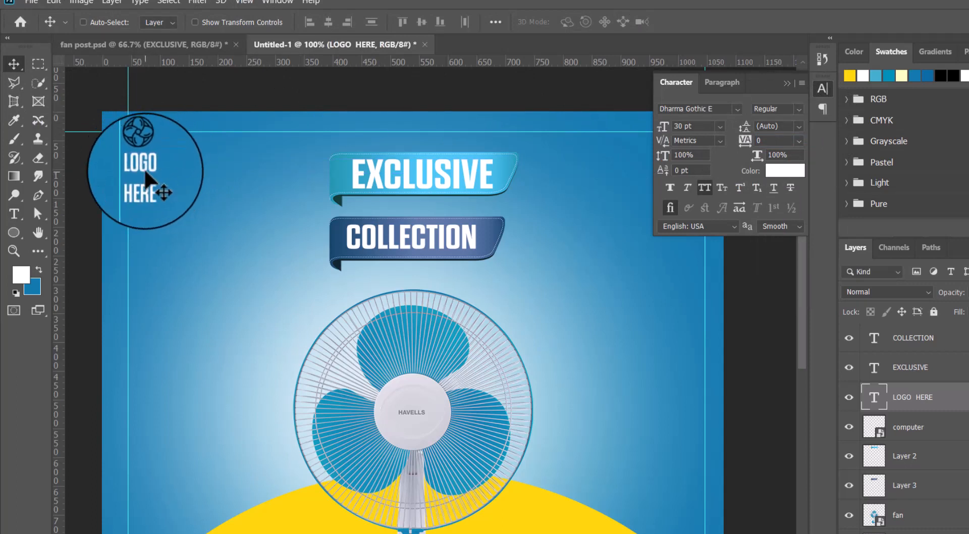
Tighten the leading of both LOGO HERE lines to about 24 pt and put away the character settings
double_click(146, 172)
key(alt+Up)
key(alt+Up)
key(alt+Up)
key(alt+Up)
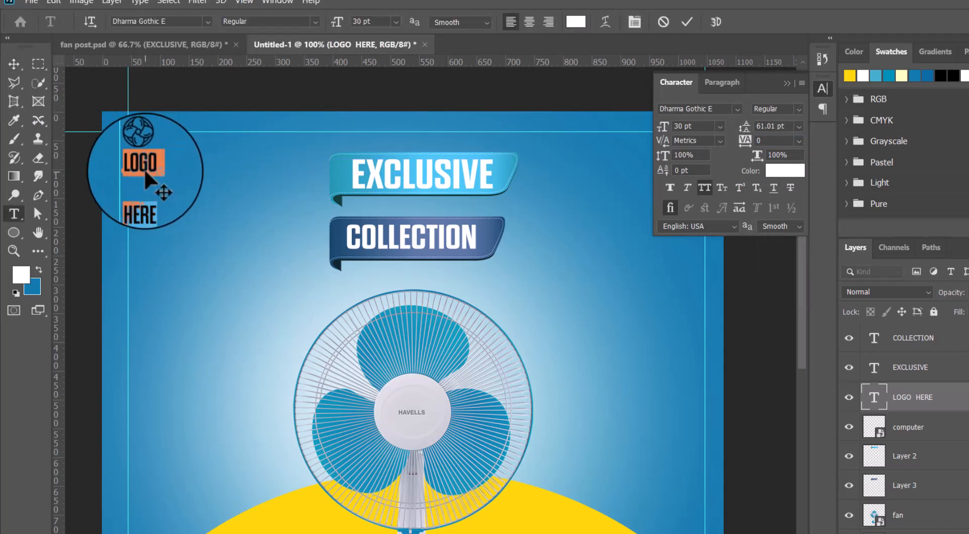
key(alt+Up)
key(alt+Up)
key(alt+Up)
key(alt+Up)
key(alt+Up)
key(alt+Up)
key(alt+Up)
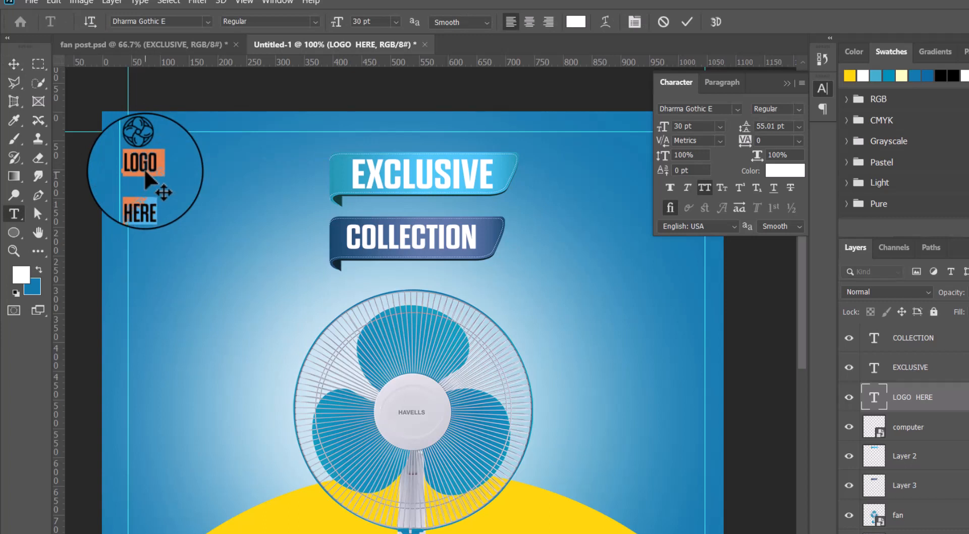
key(alt+Up)
key(alt+Up)
key(alt+Up)
key(alt+Up)
key(alt+Up)
key(alt+Up)
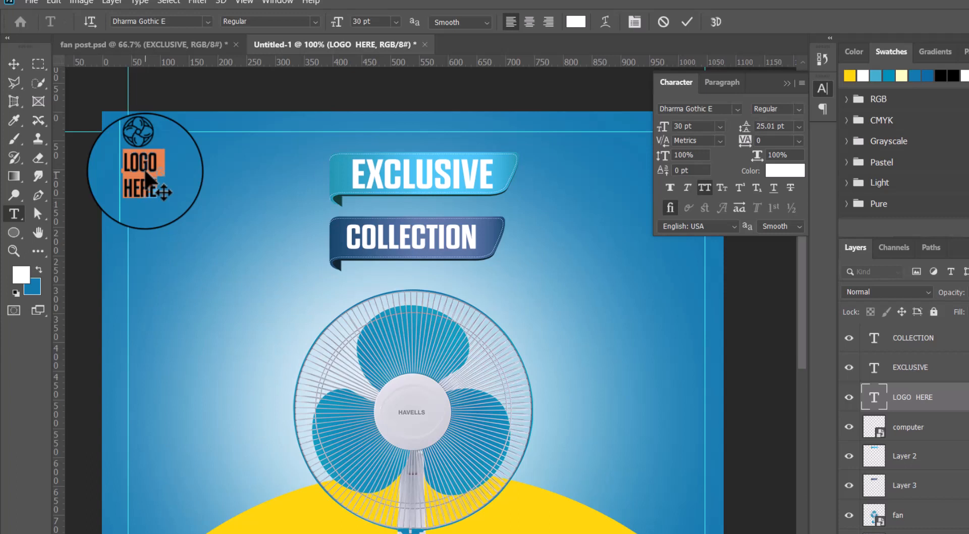
key(alt+Up)
click(687, 23)
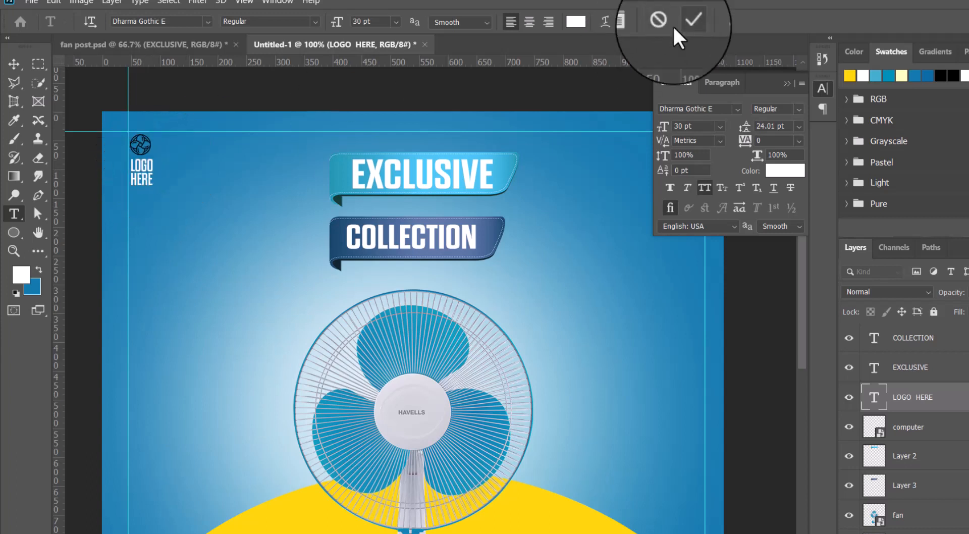
key(v)
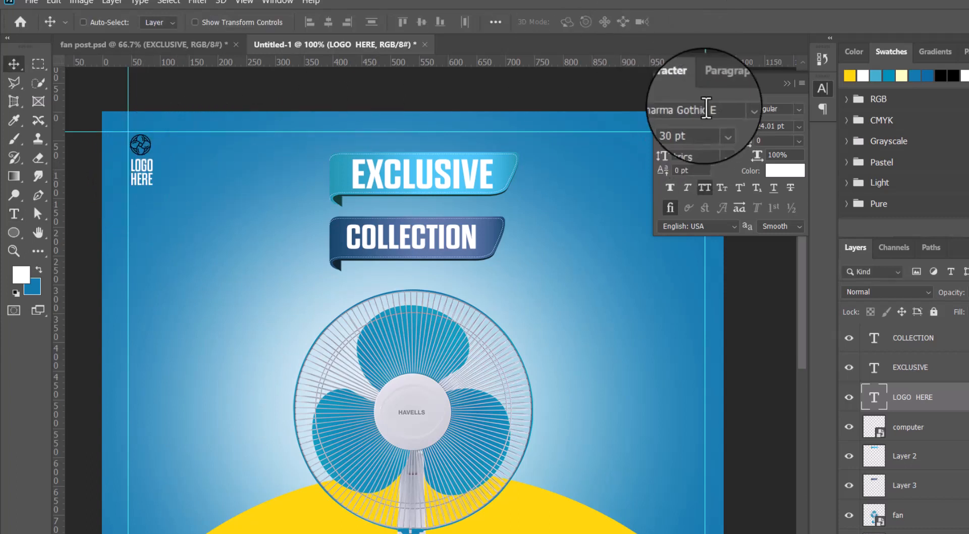
click(787, 82)
Bring the tag image from the fan post project folder into the poster as a new layer
drag(513, 341, 576, 197)
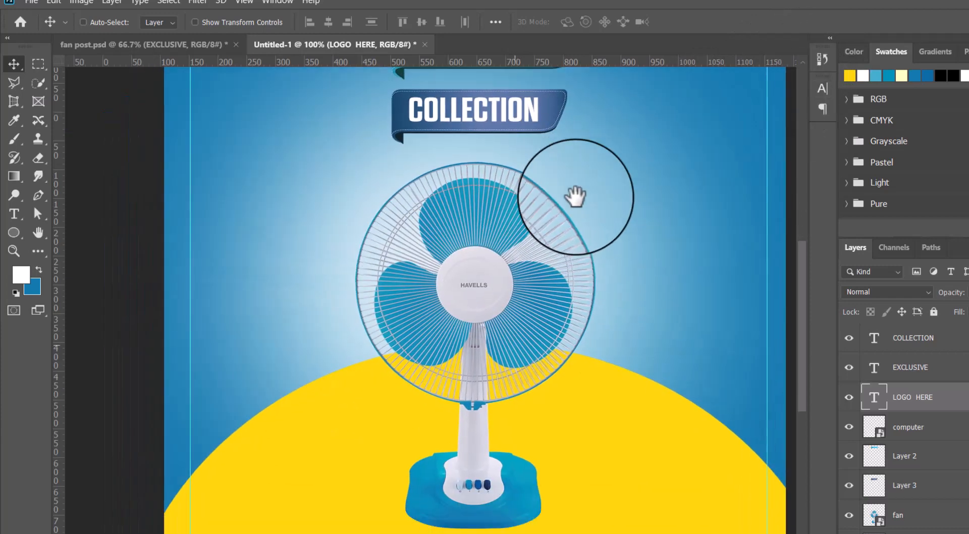
key(alt+Tab)
click(427, 292)
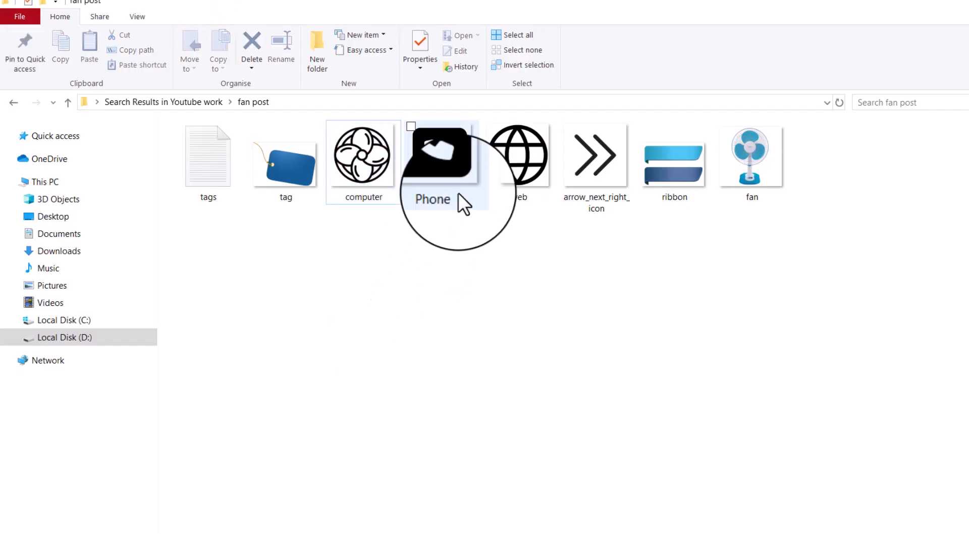
click(302, 169)
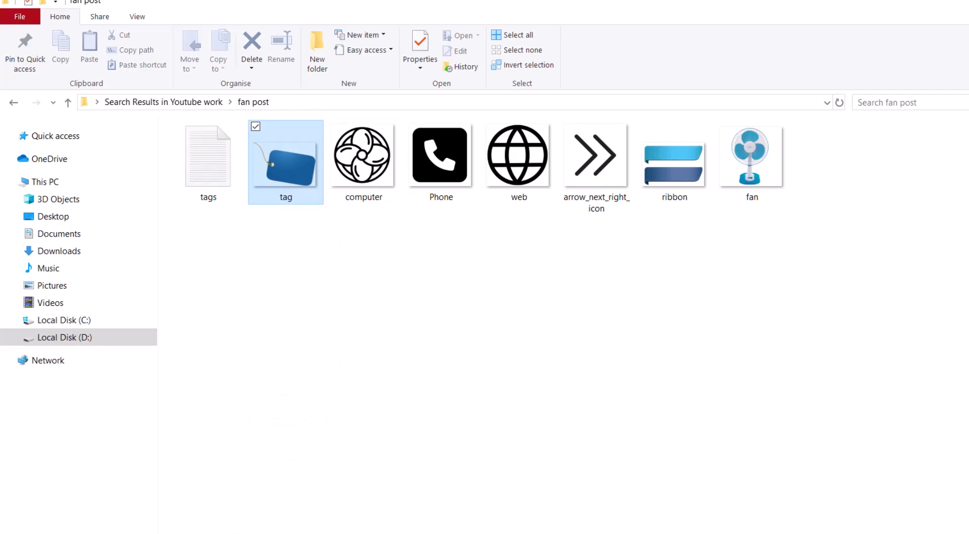
key(alt+Tab)
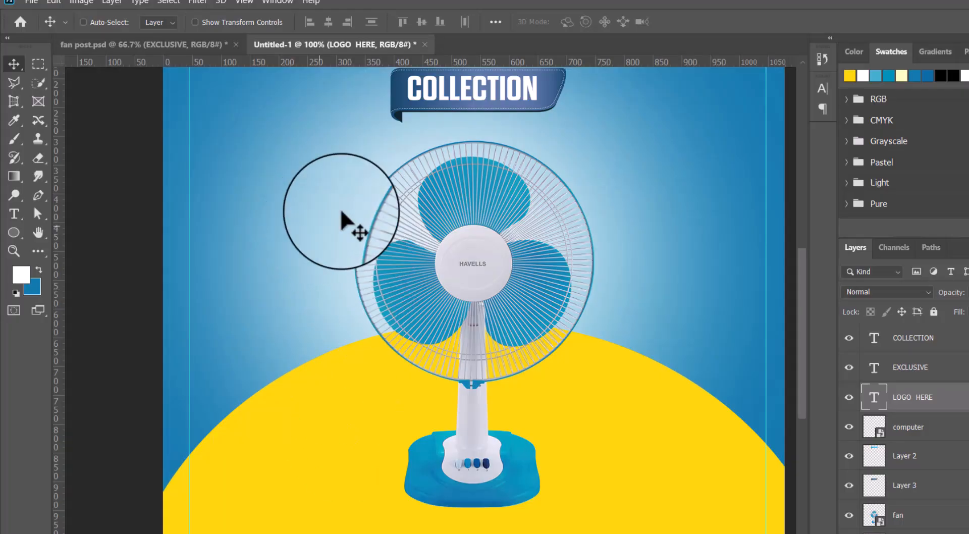
key(ctrl+v)
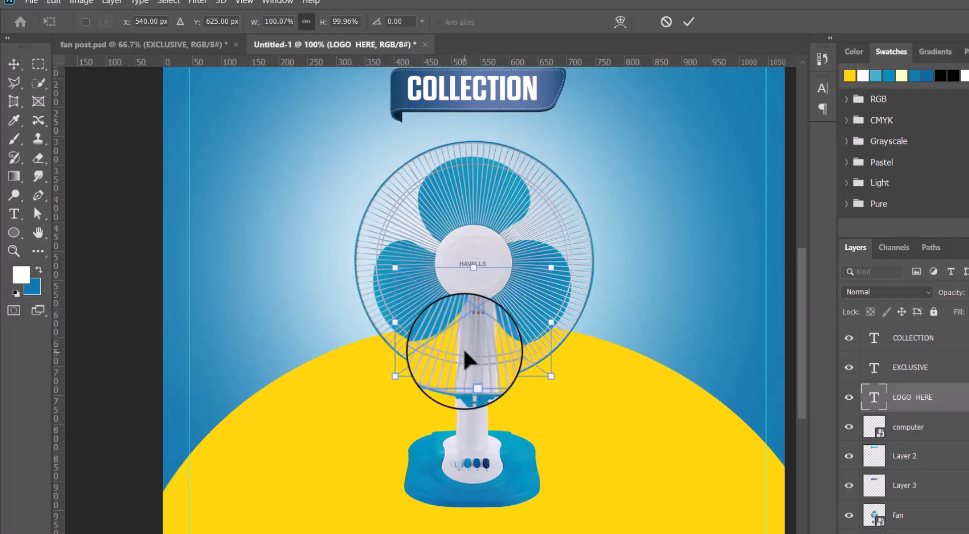
Flip the tag horizontally, scale it to about 80% and tilt it beside the fan so its string reaches the grille
drag(463, 348, 347, 228)
right_click(301, 231)
click(367, 453)
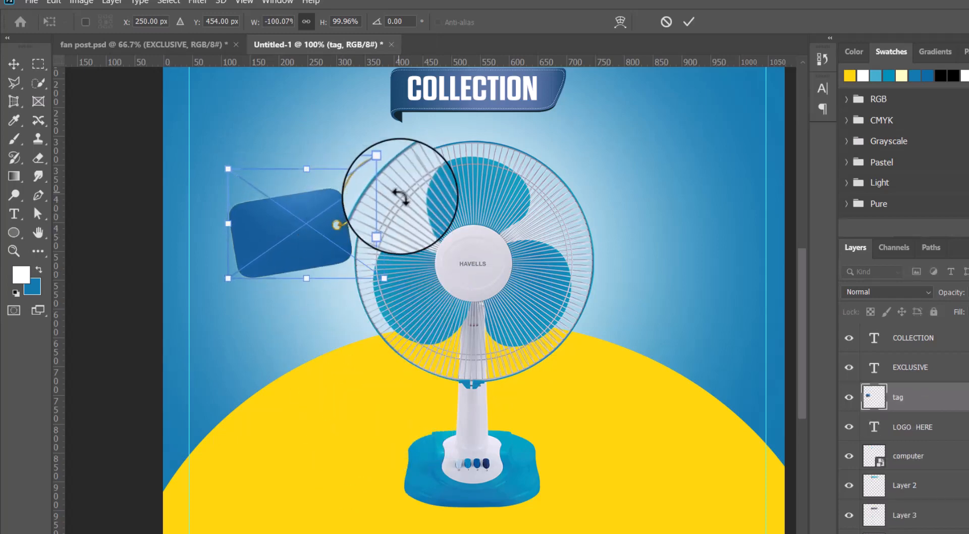
drag(400, 195, 326, 201)
key(Return)
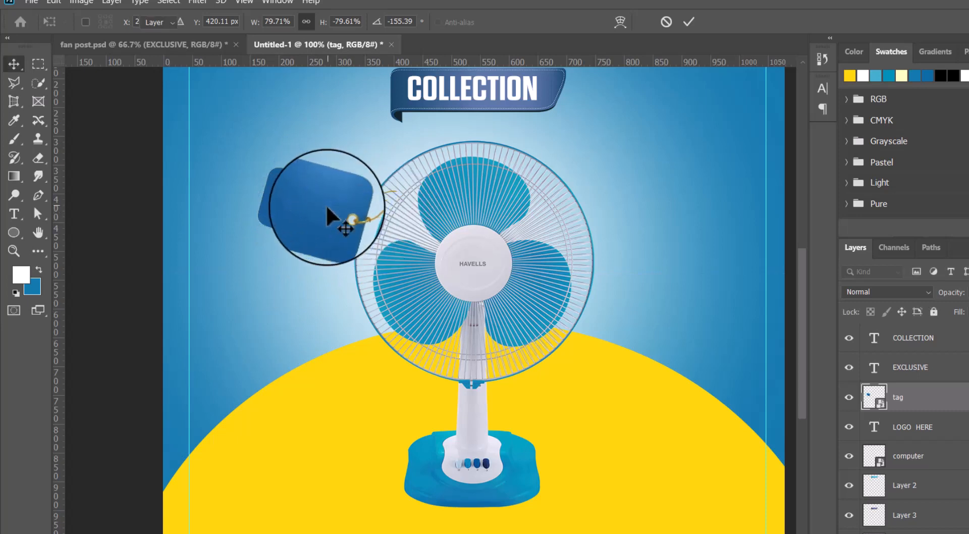
Add a layer mask to the tag and hide the string end over the fan with a black 135 px brush at 100% opacity
click(915, 531)
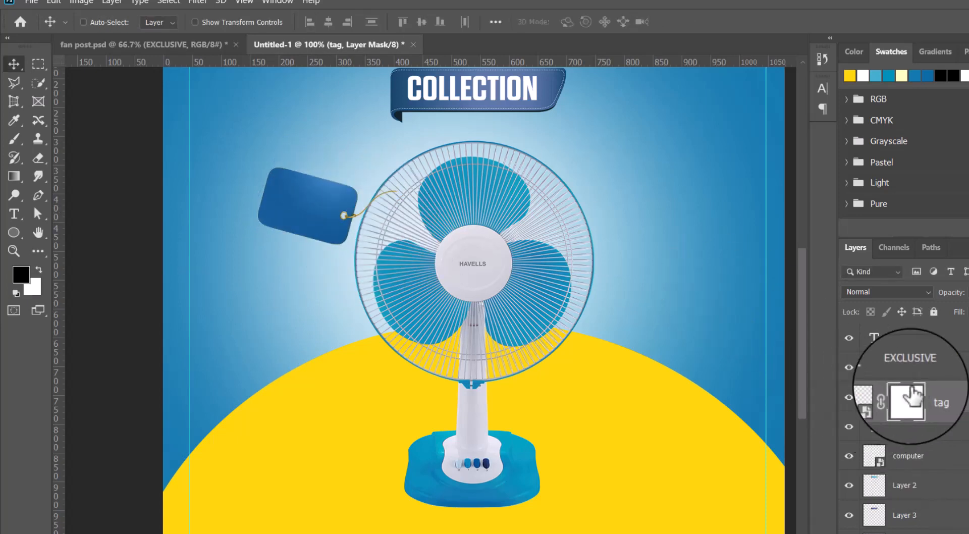
click(18, 139)
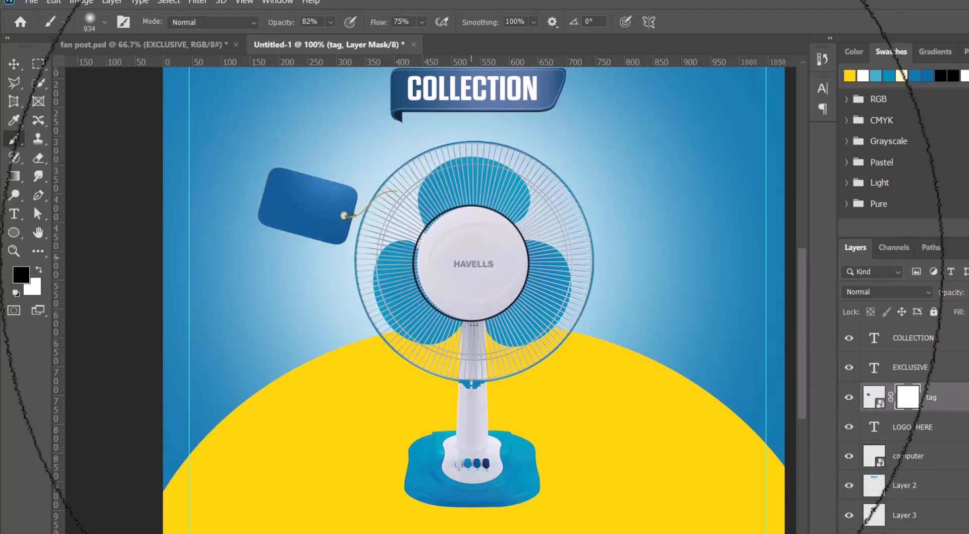
mouse_move(471, 266)
mouse_down()
mouse_move(429, 272)
mouse_move(360, 343)
mouse_move(374, 477)
mouse_move(385, 425)
mouse_move(253, 360)
mouse_move(241, 397)
mouse_move(248, 447)
mouse_up()
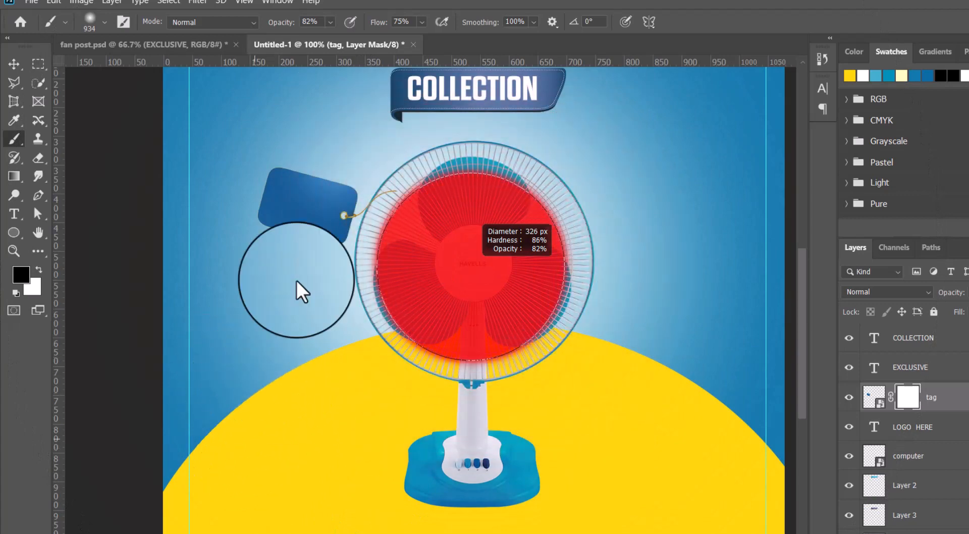
click(330, 23)
drag(340, 37, 450, 38)
click(422, 21)
drag(317, 281, 271, 281)
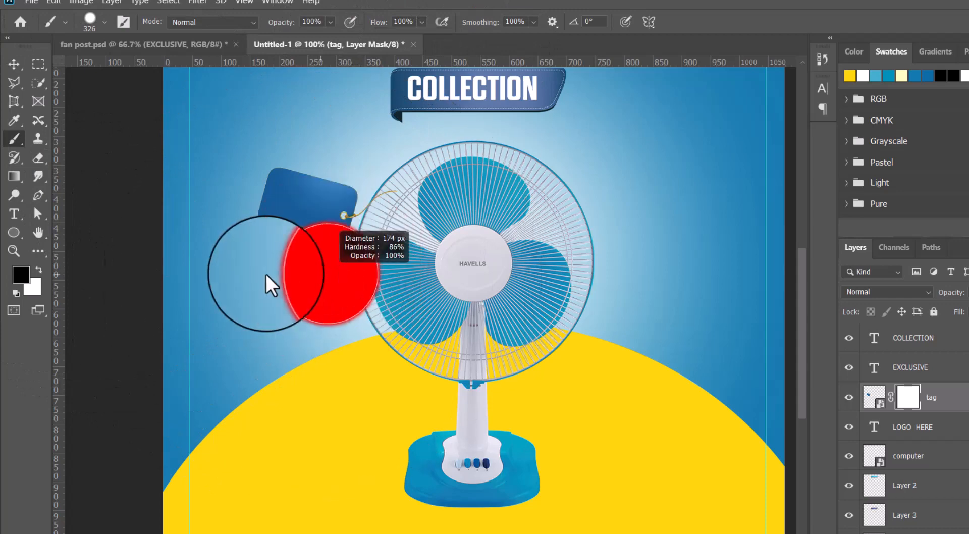
click(405, 203)
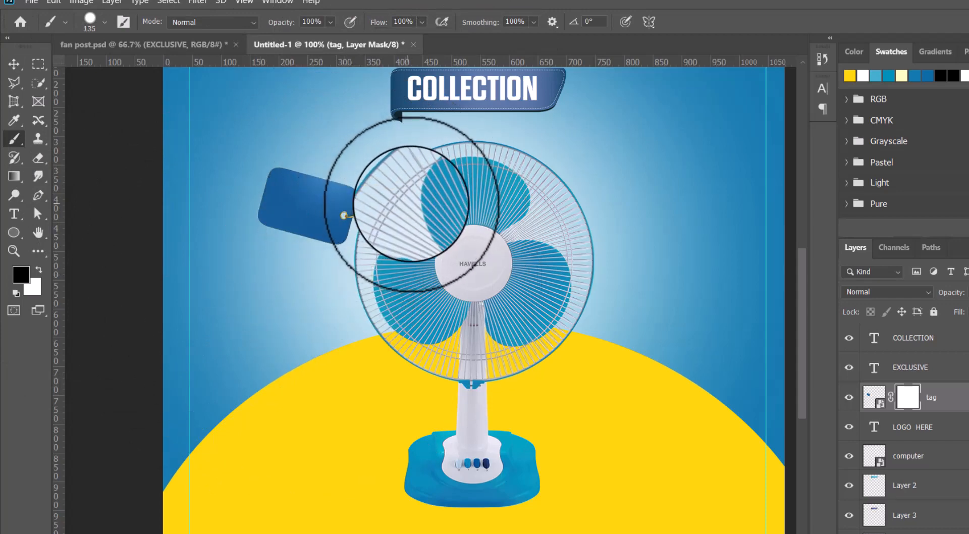
click(14, 63)
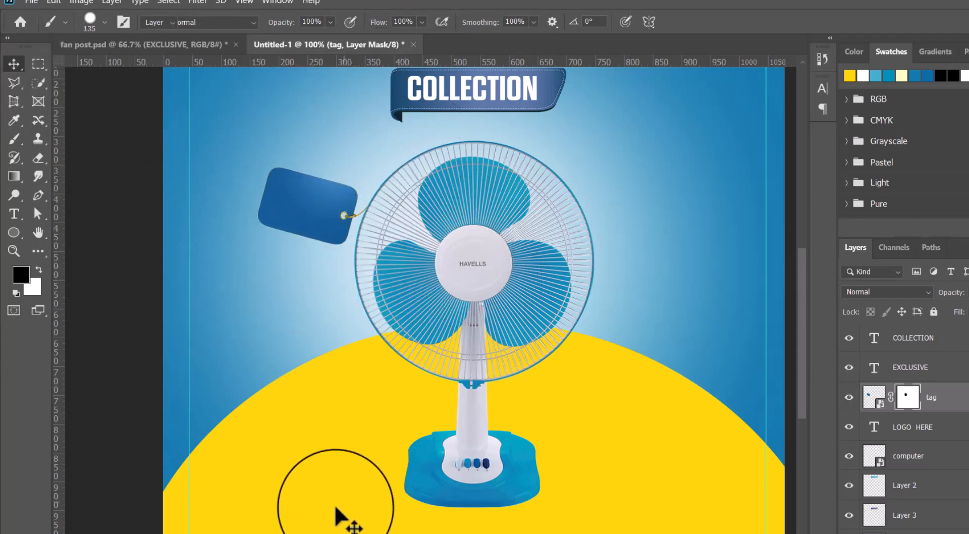
Add the white text 50% OFF on two lines over the blue tag
key(t)
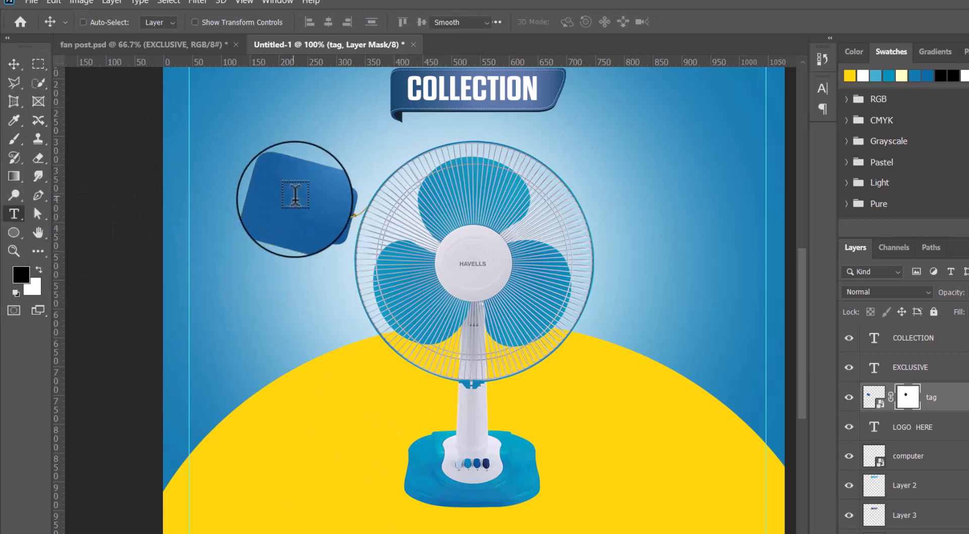
click(292, 204)
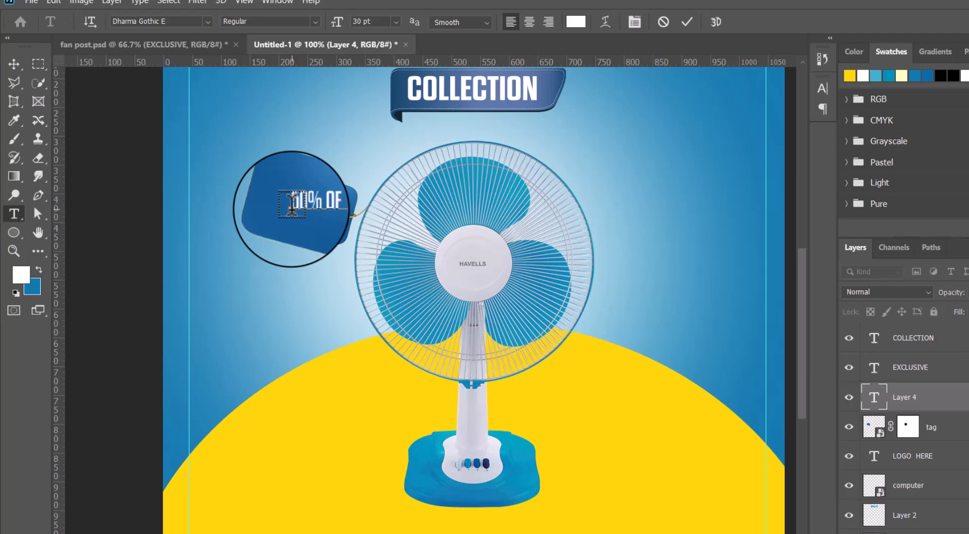
text(5)
drag(313, 203, 320, 202)
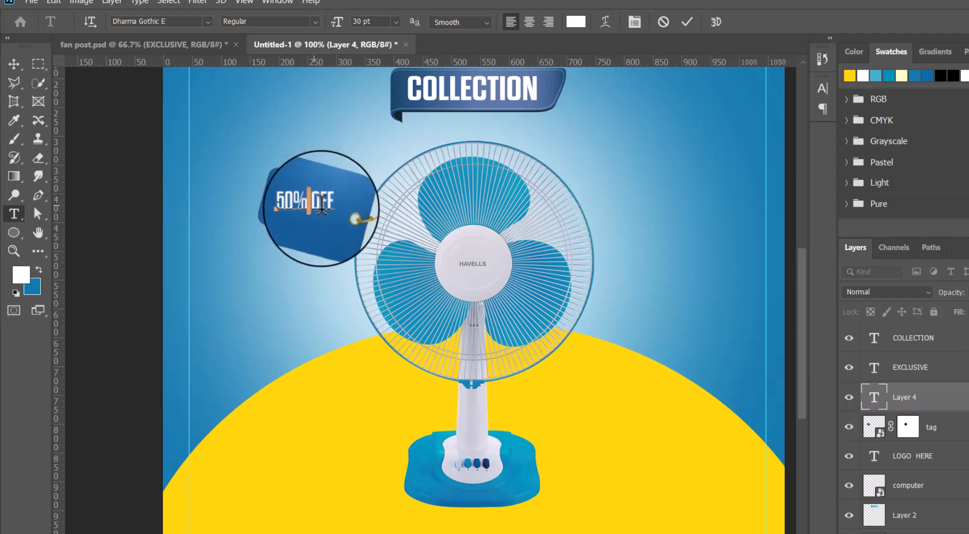
click(313, 204)
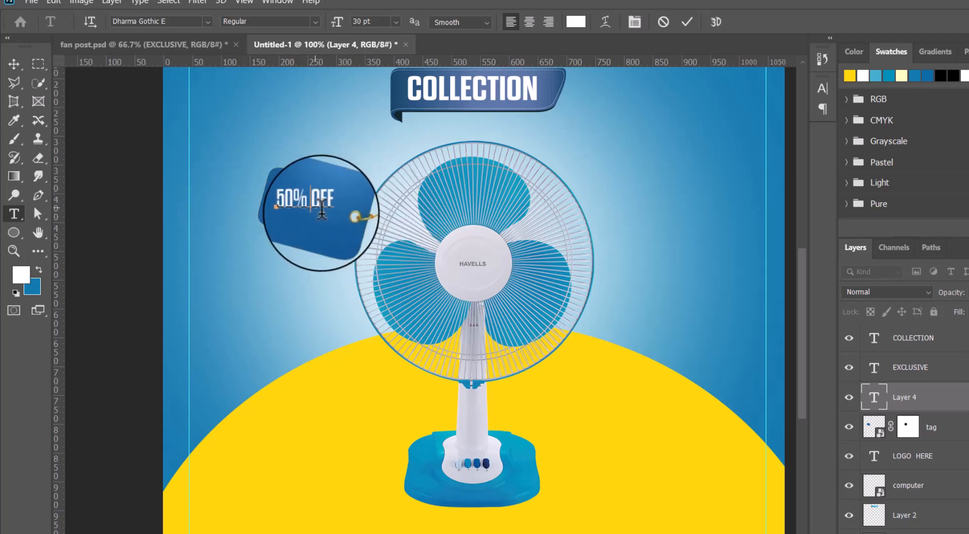
click(8, 65)
Transform the 50% OFF text so it sits centred on the blue tag
key(ctrl+t)
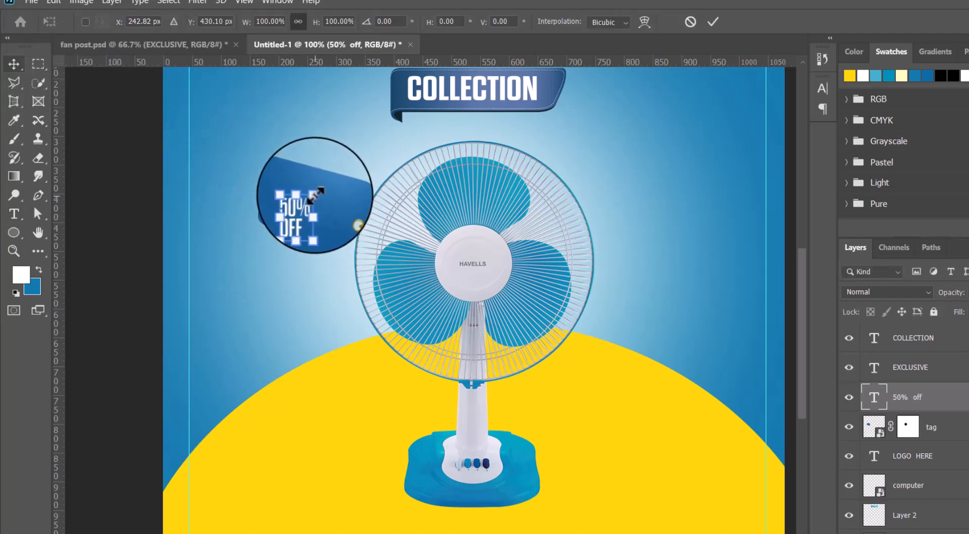
mouse_move(319, 193)
mouse_down()
mouse_move(331, 178)
mouse_move(305, 204)
mouse_up()
key(Return)
key(ctrl+minus)
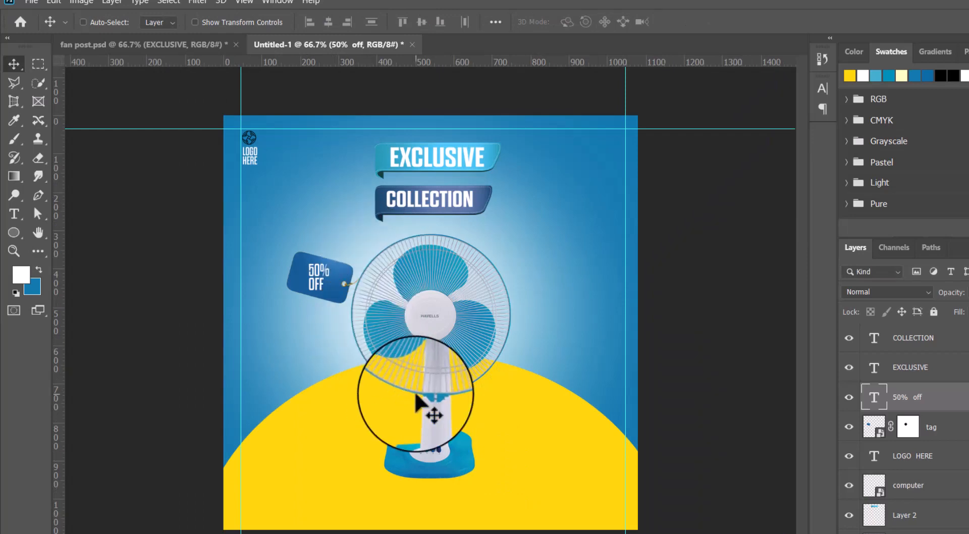
Place the arrow_next_right_icon image from the project folder on the yellow area's lower left, scaled to about 8%
key(ctrl+plus)
key(ctrl+plus)
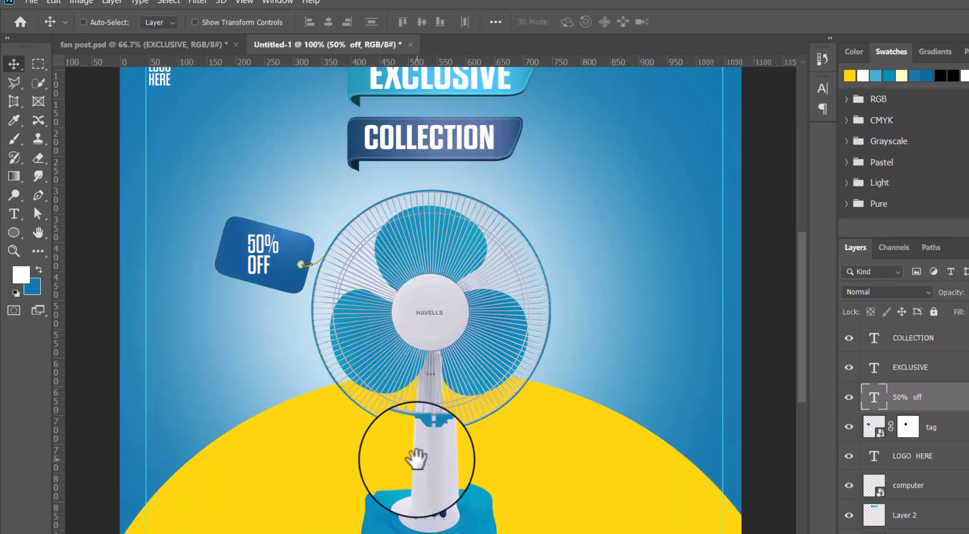
drag(419, 456, 435, 244)
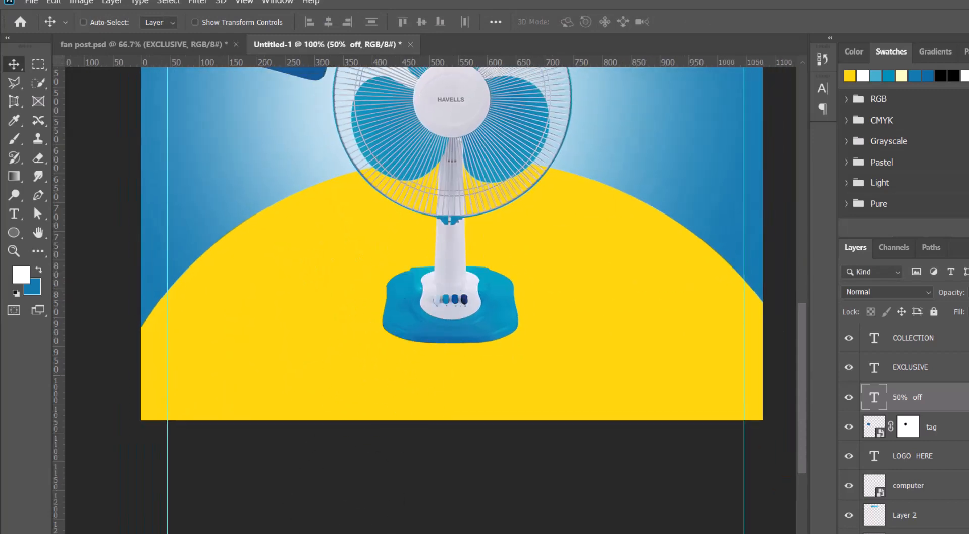
key(alt+Tab)
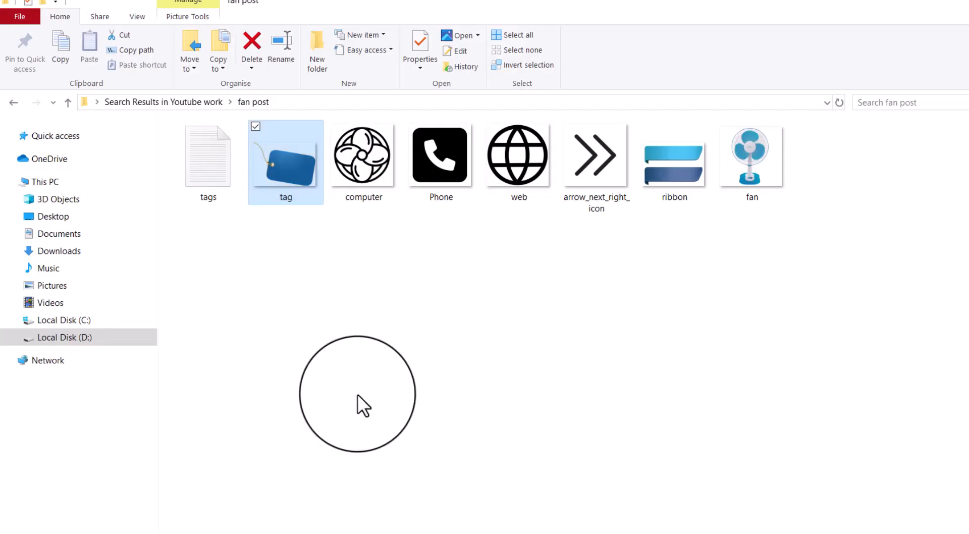
click(357, 395)
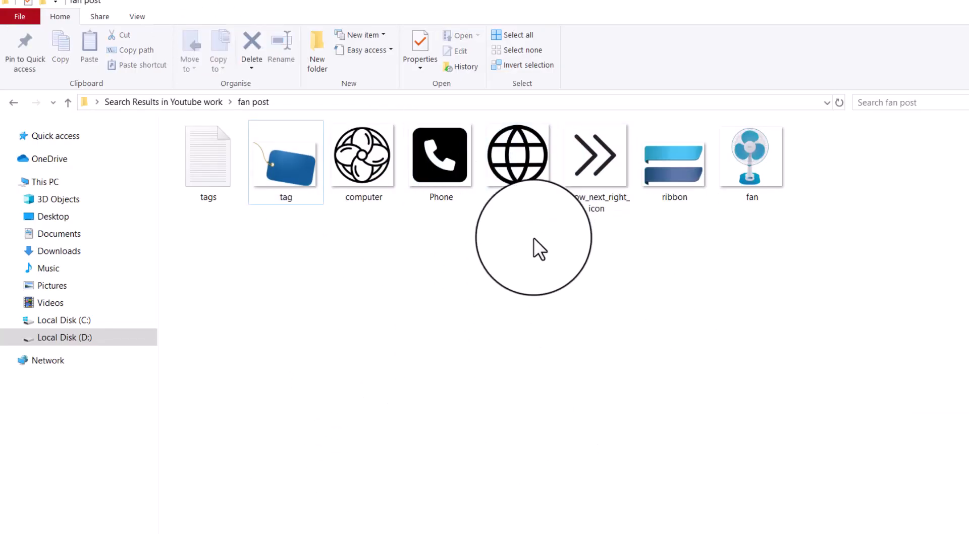
click(601, 162)
drag(601, 162, 394, 379)
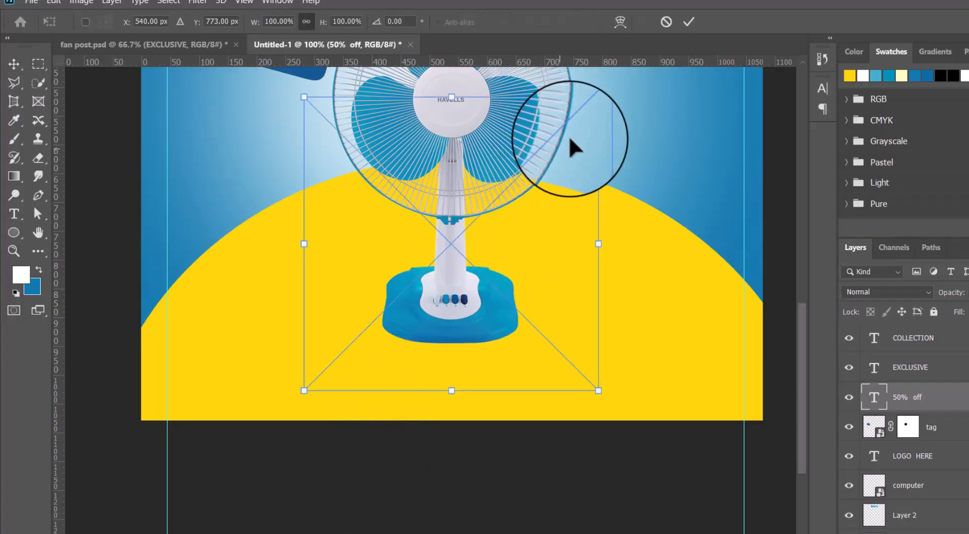
drag(598, 97, 325, 364)
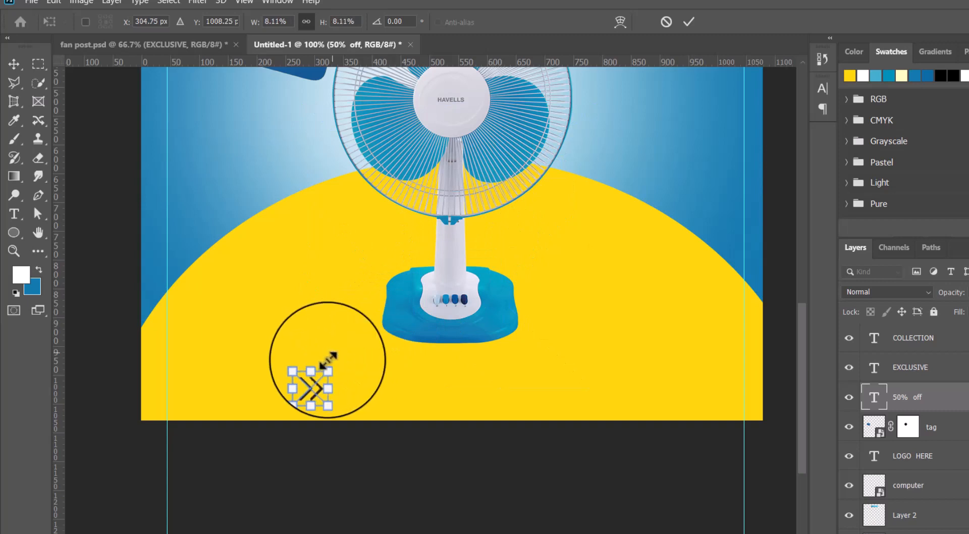
key(Return)
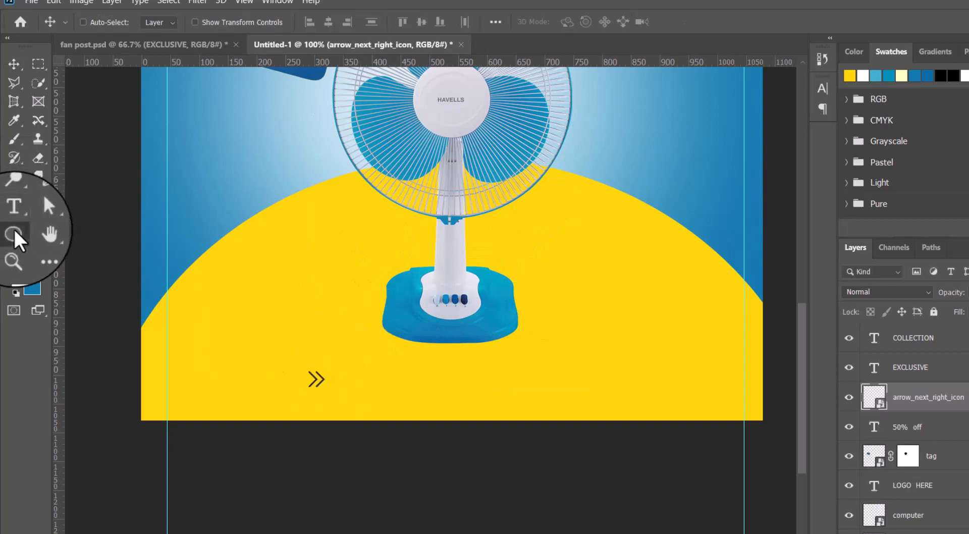
Draw a 196 × 44 px rounded rectangle with 10 px radius at the poster's lower-left guide and fill it dark blue
right_click(12, 232)
click(56, 258)
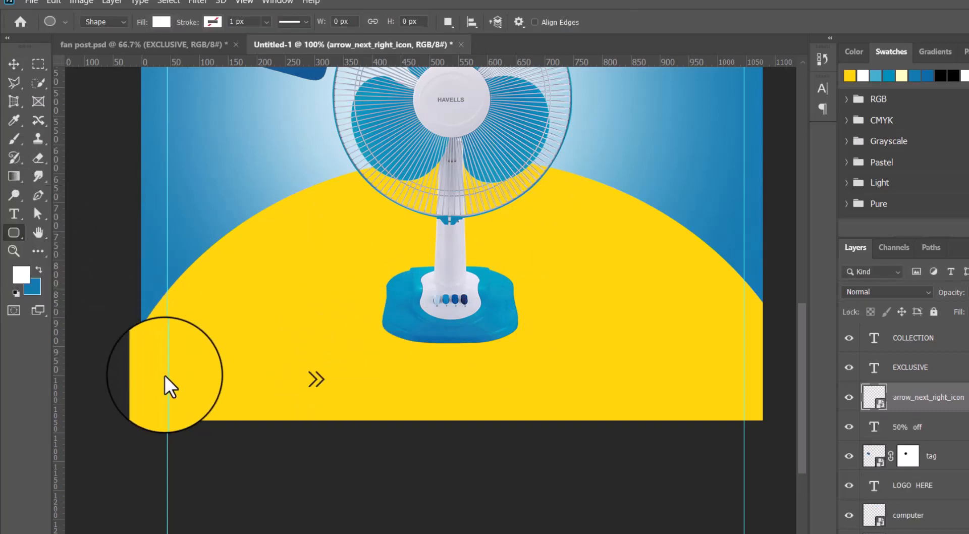
drag(171, 375, 286, 392)
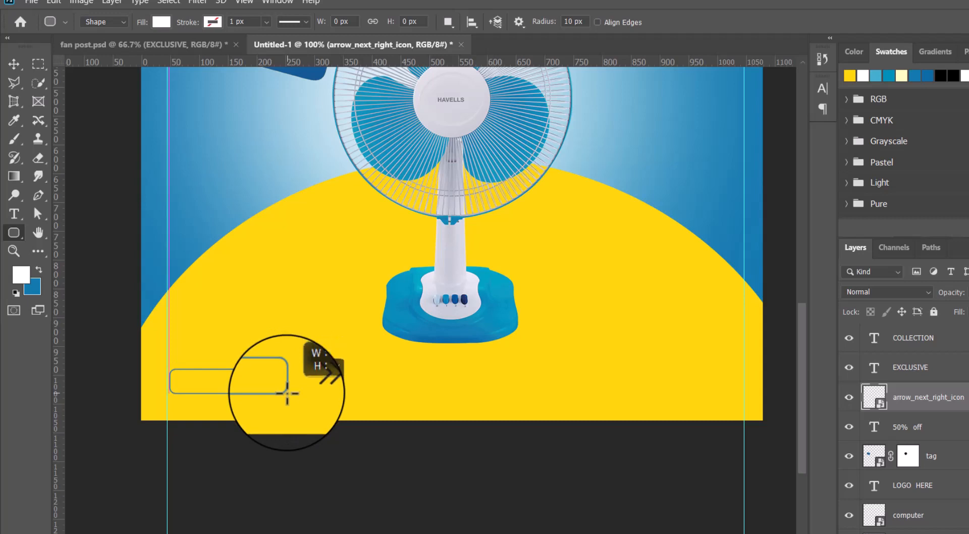
drag(287, 392, 281, 390)
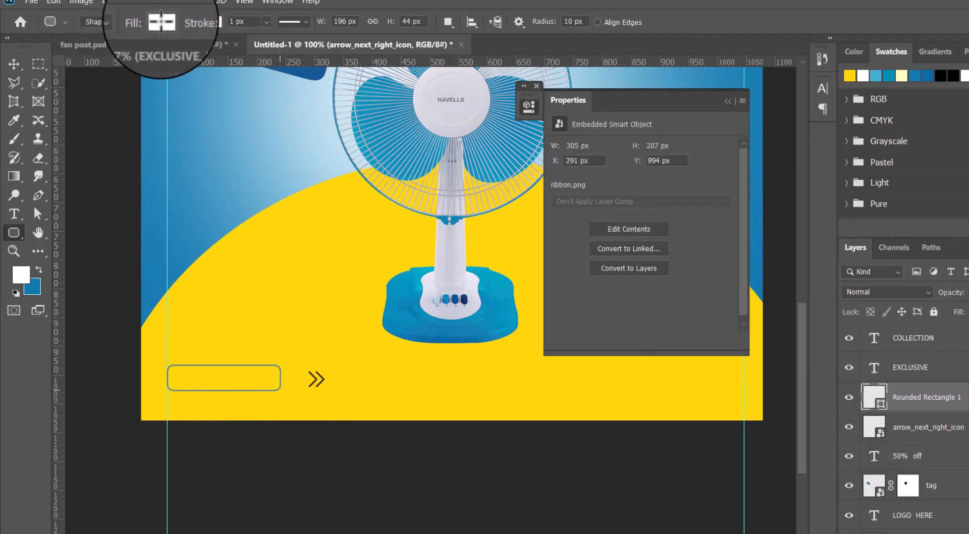
click(162, 21)
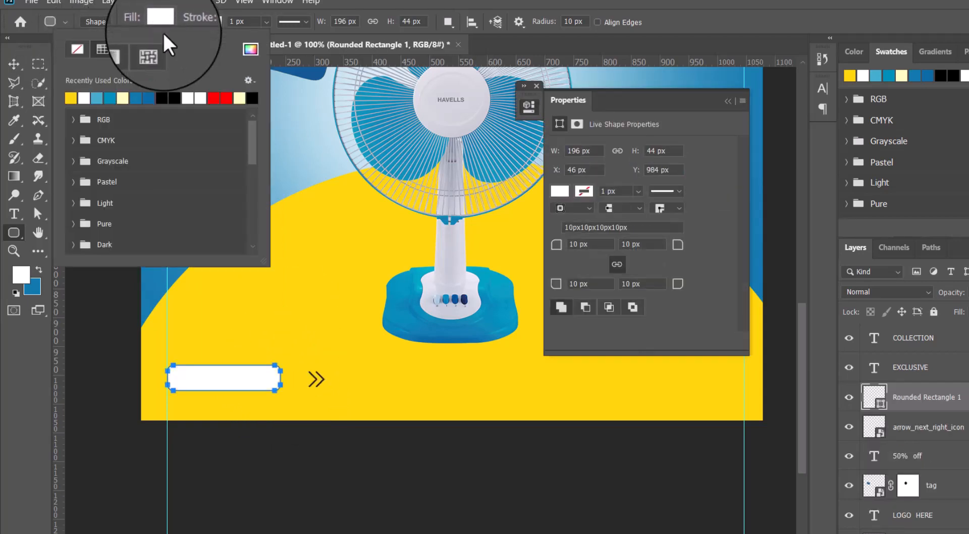
click(149, 97)
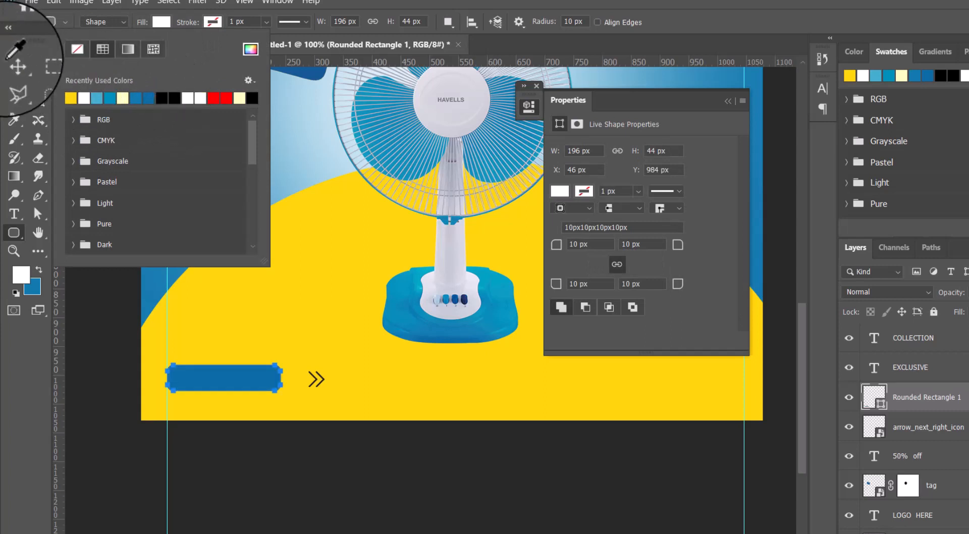
Add the white 30 pt Dharma Gothic E text OREDR NOW and place it at the left end of the blue rounded rectangle
click(13, 64)
click(11, 214)
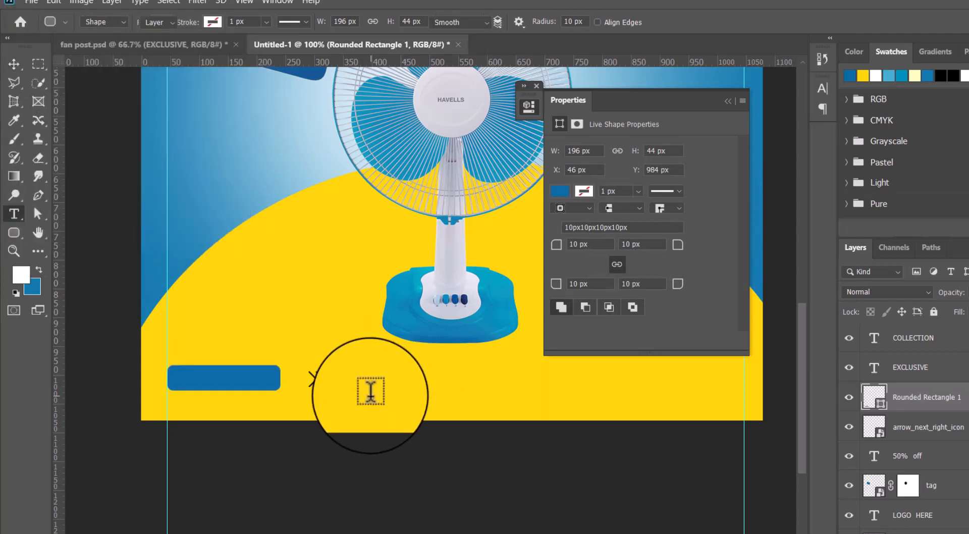
click(370, 391)
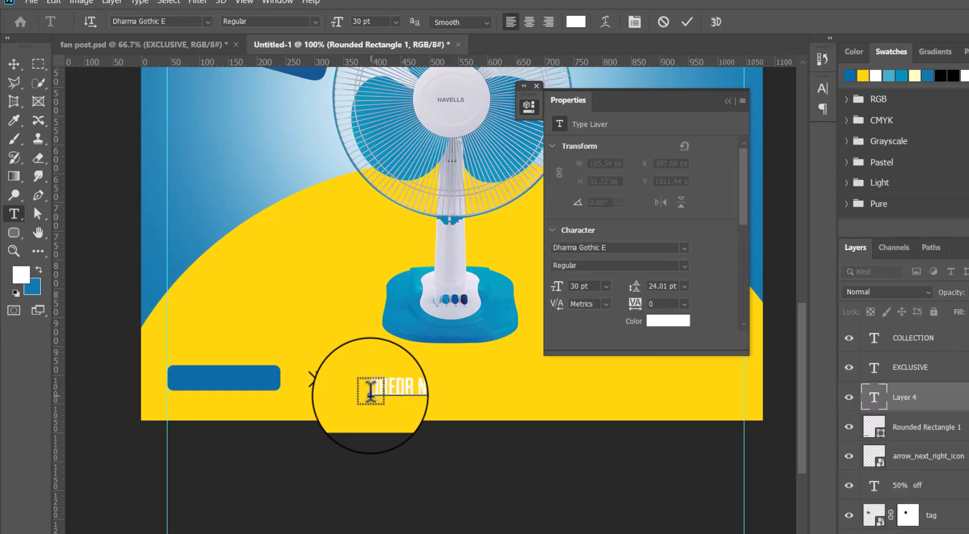
click(13, 64)
drag(390, 392, 197, 382)
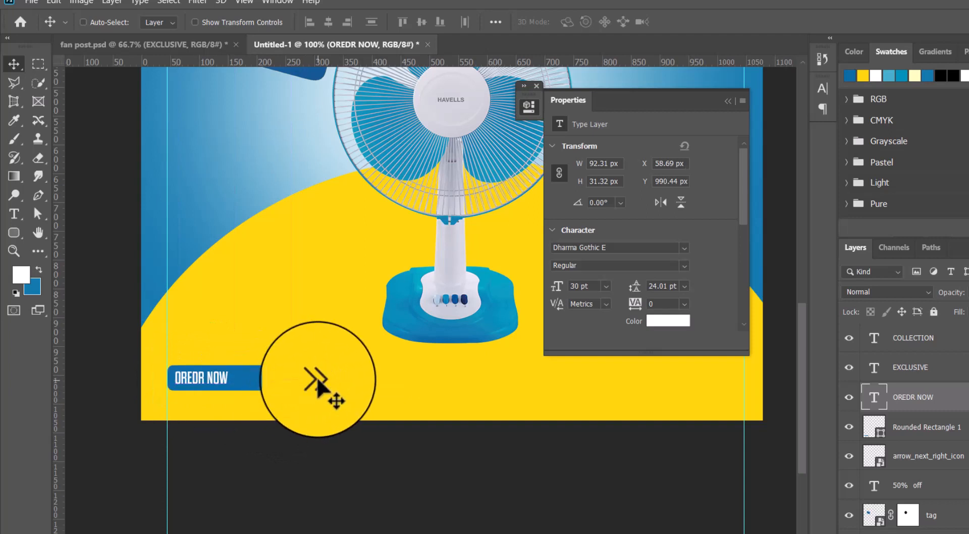
Bring the arrow icon's layer above the OREDR NOW text and position the icon on the button, right of the text
right_click(320, 381)
click(325, 388)
drag(317, 378, 267, 385)
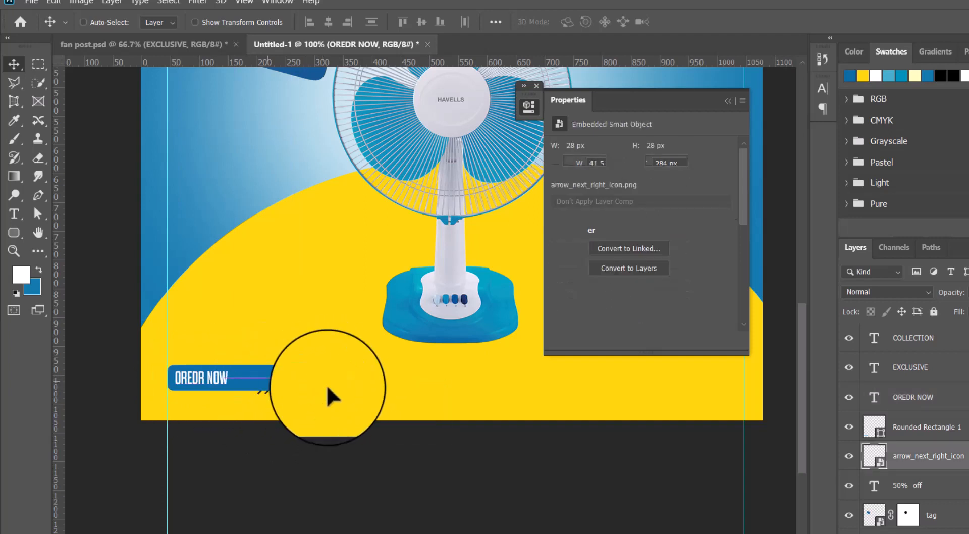
drag(918, 457, 908, 393)
mouse_move(260, 384)
mouse_down()
mouse_move(260, 375)
mouse_move(248, 376)
mouse_up()
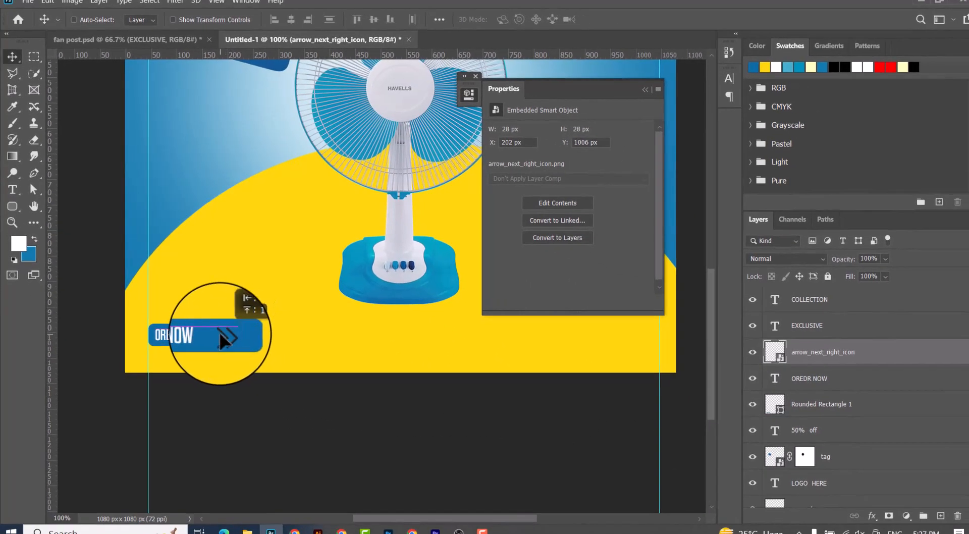
drag(222, 340, 213, 333)
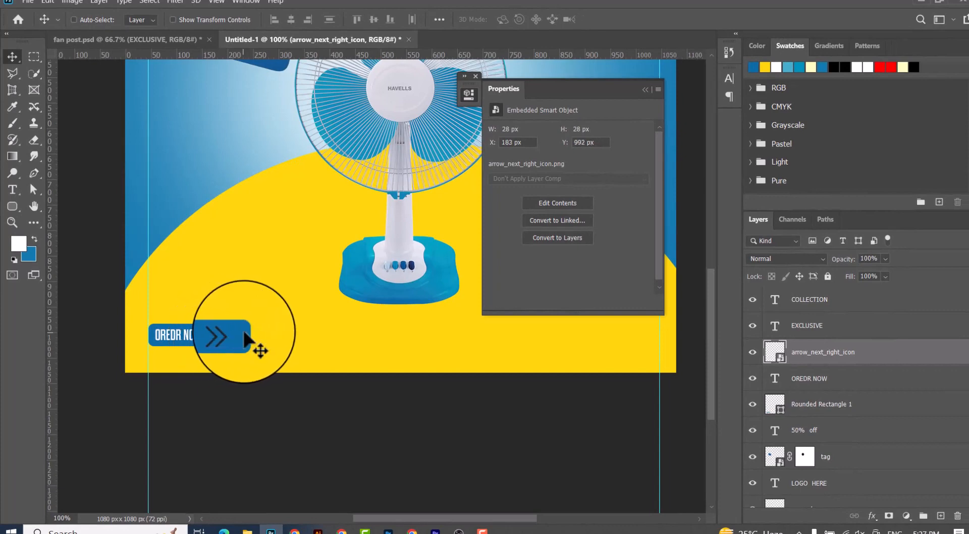
Narrow the blue rounded rectangle to about 177 px so its right edge ends just past the arrow icon
ctrl+click(252, 341)
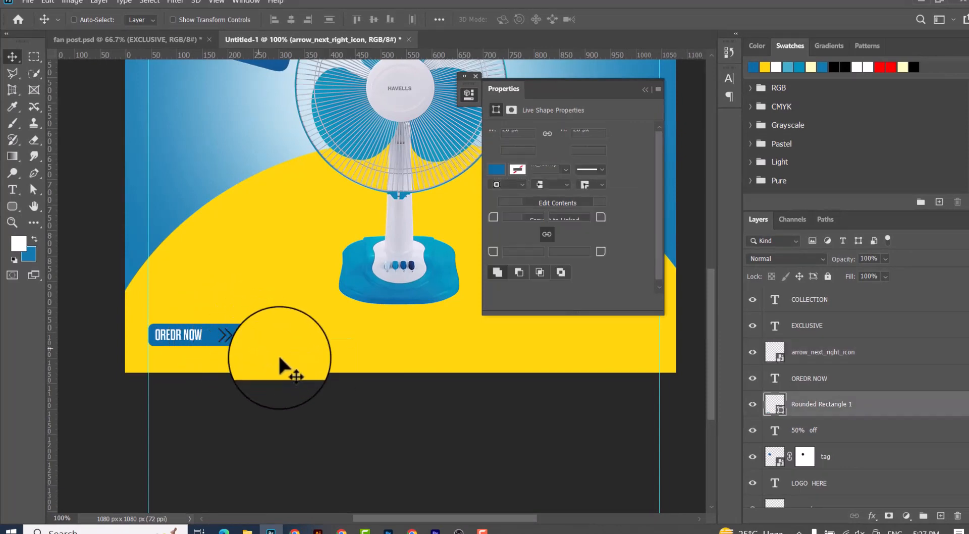
key(ctrl+t)
drag(250, 336, 241, 337)
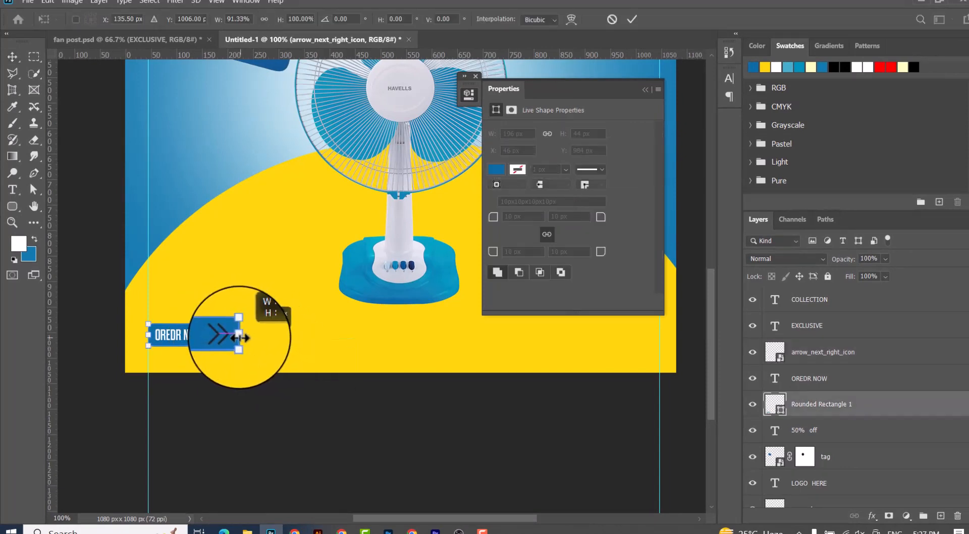
key(Return)
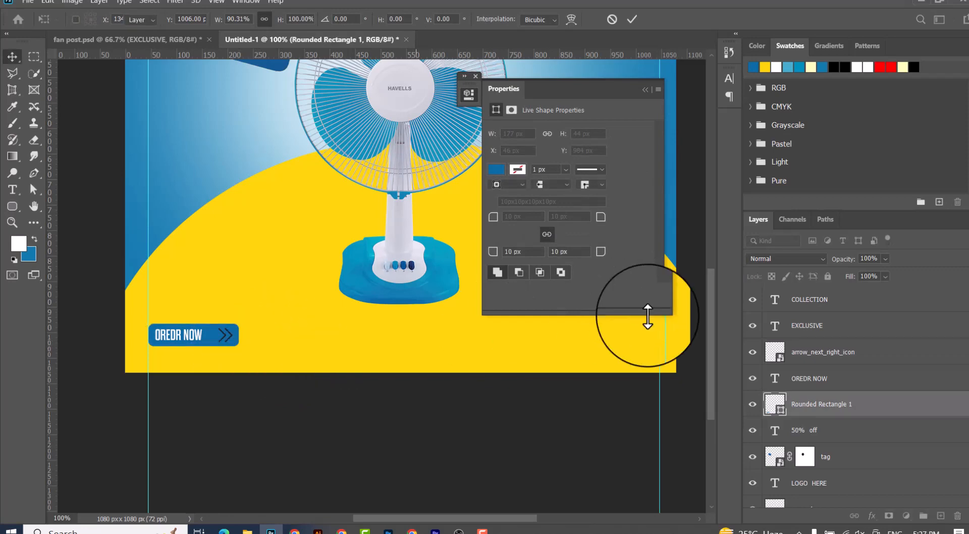
right_click(852, 404)
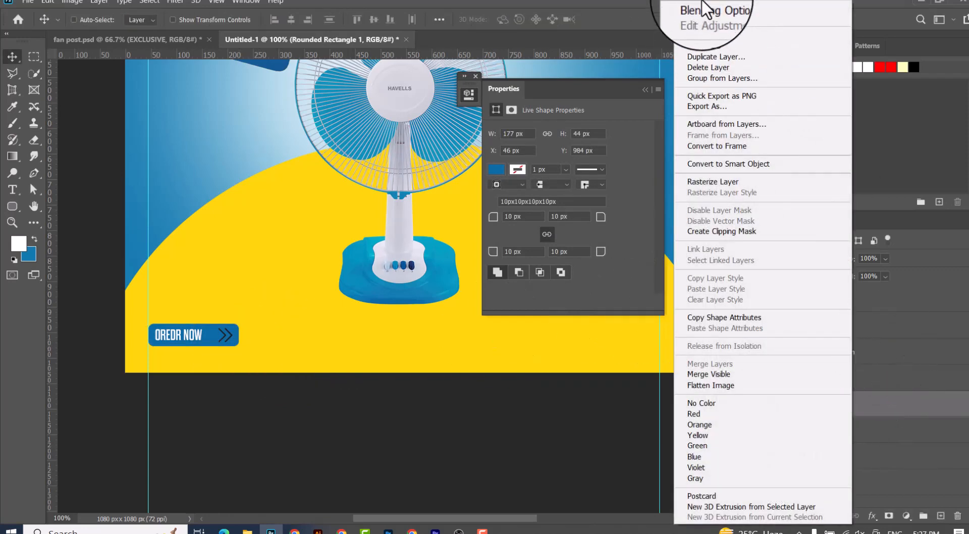
click(699, 5)
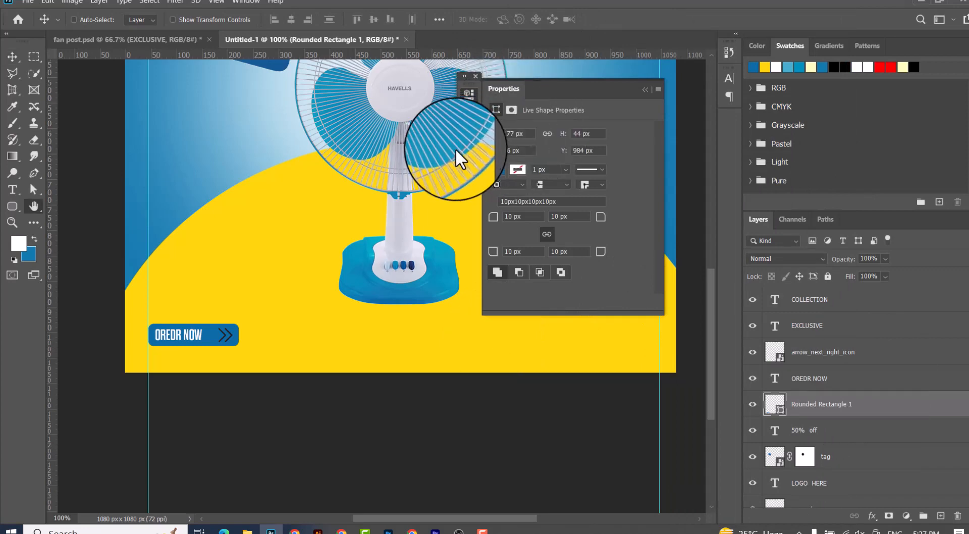
click(897, 210)
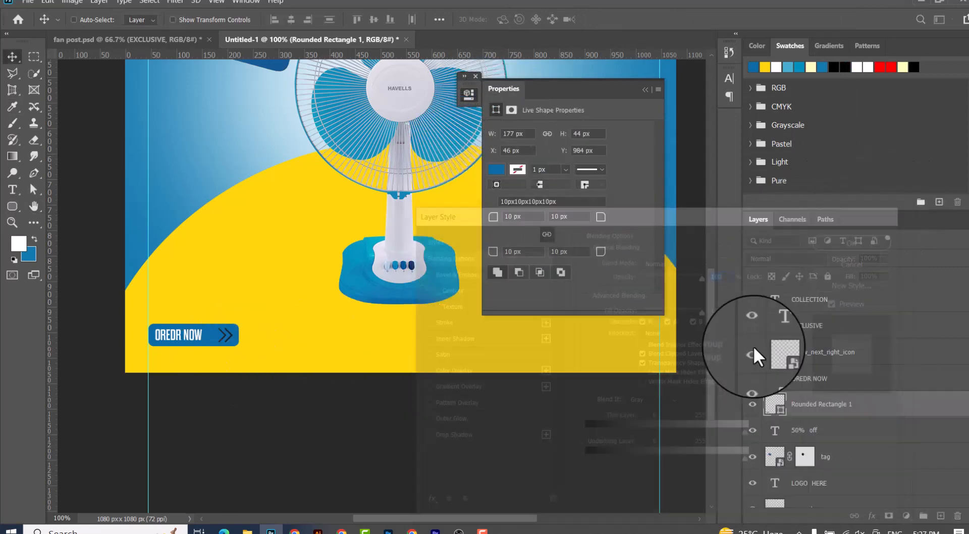
Apply a yellow ffd40b Color Overlay at 100% opacity to the arrow icon
right_click(850, 356)
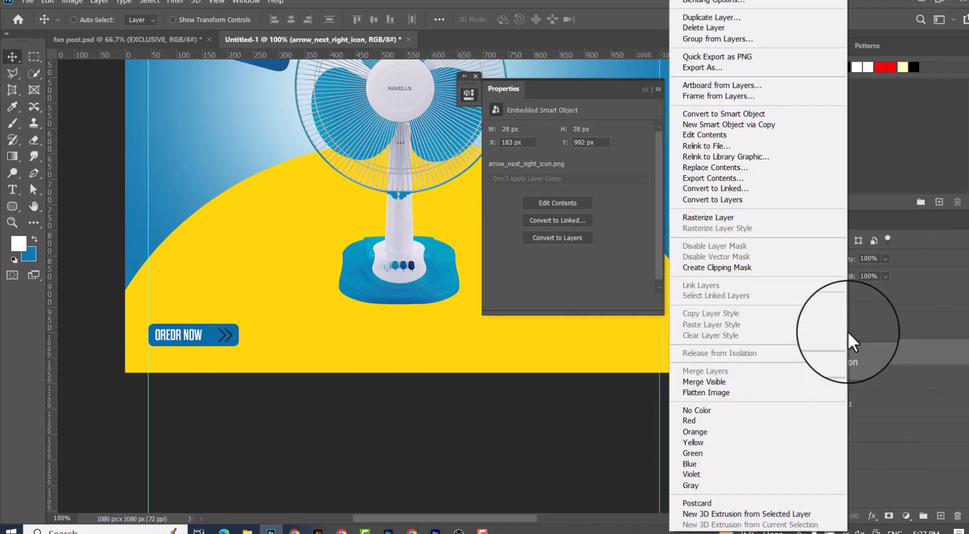
click(717, 1)
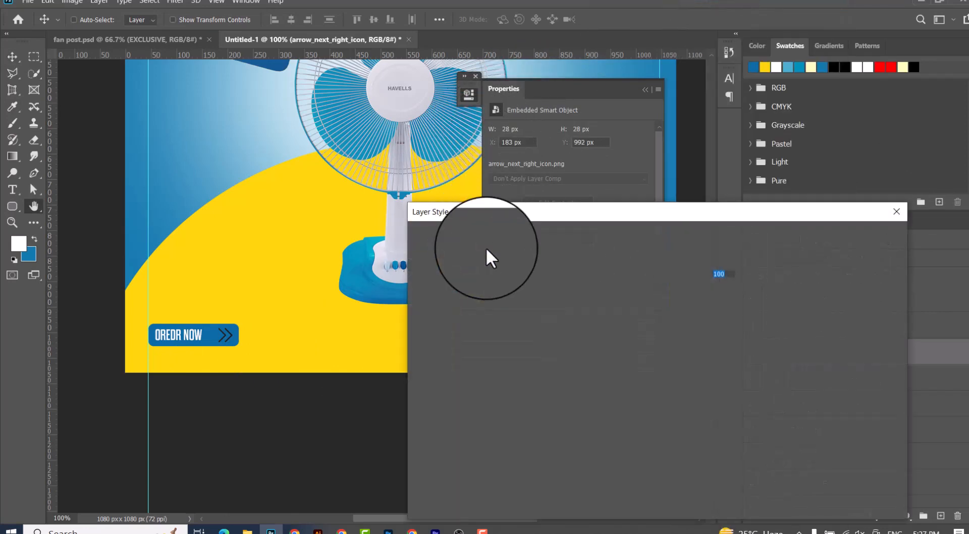
click(472, 372)
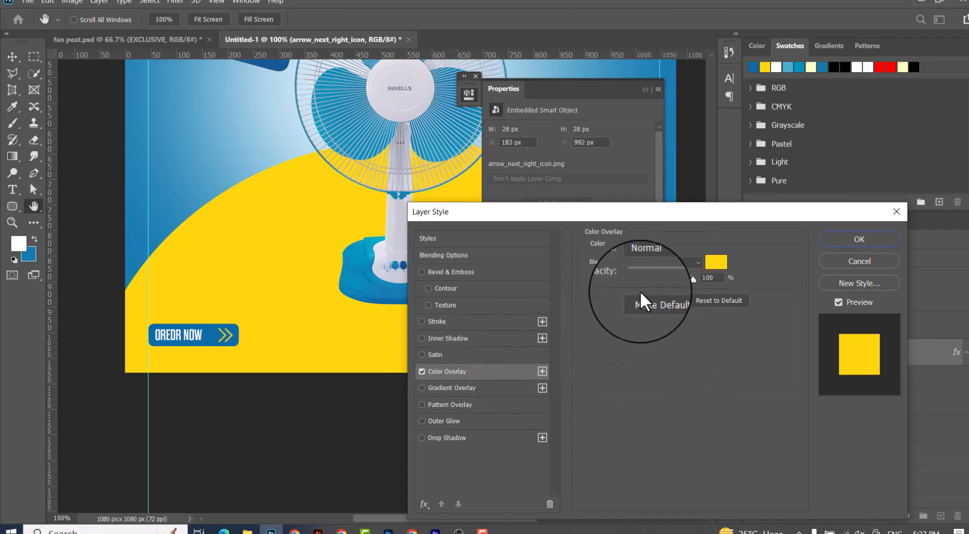
click(716, 262)
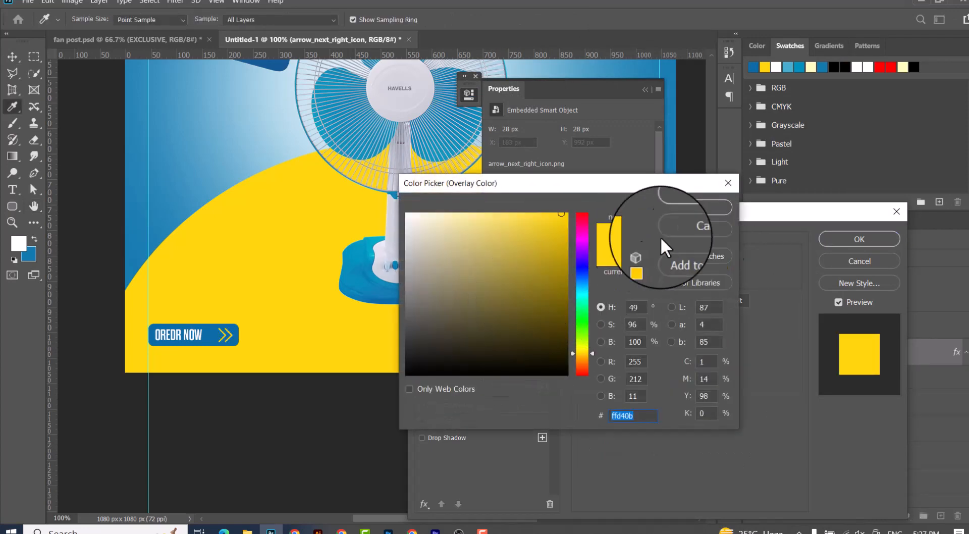
click(698, 210)
click(847, 244)
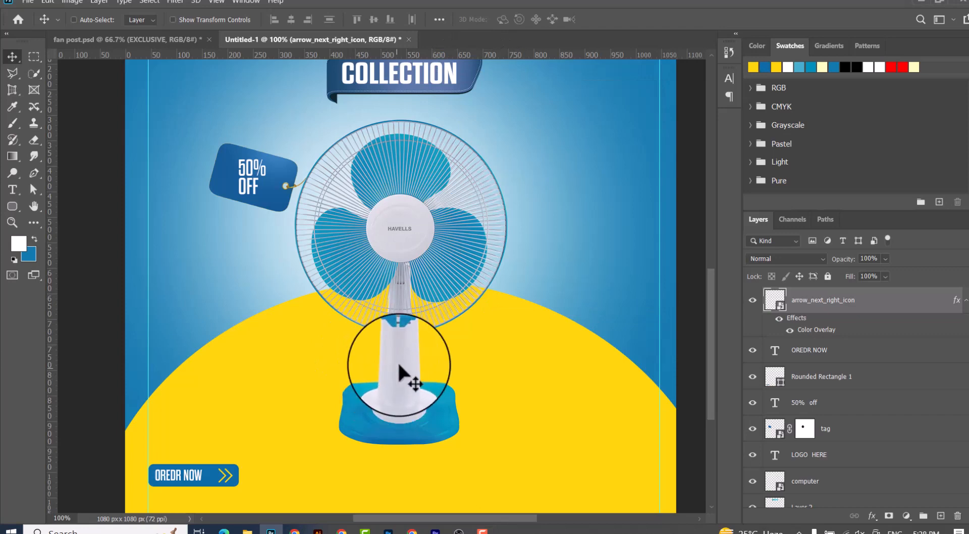
Bring the web image from the fan post project folder into the poster and scale it down to a small icon over the fan
drag(398, 365, 399, 321)
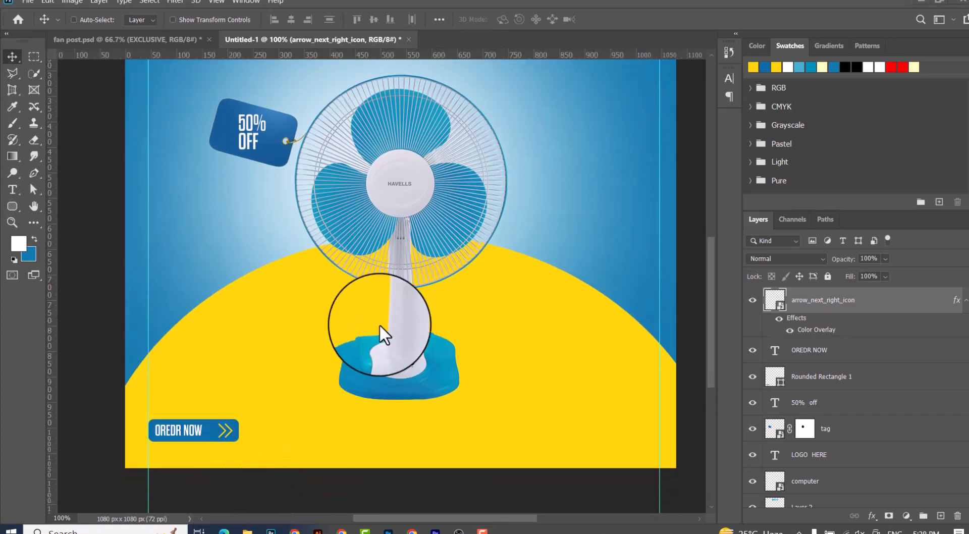
click(248, 530)
drag(454, 250, 419, 238)
click(382, 241)
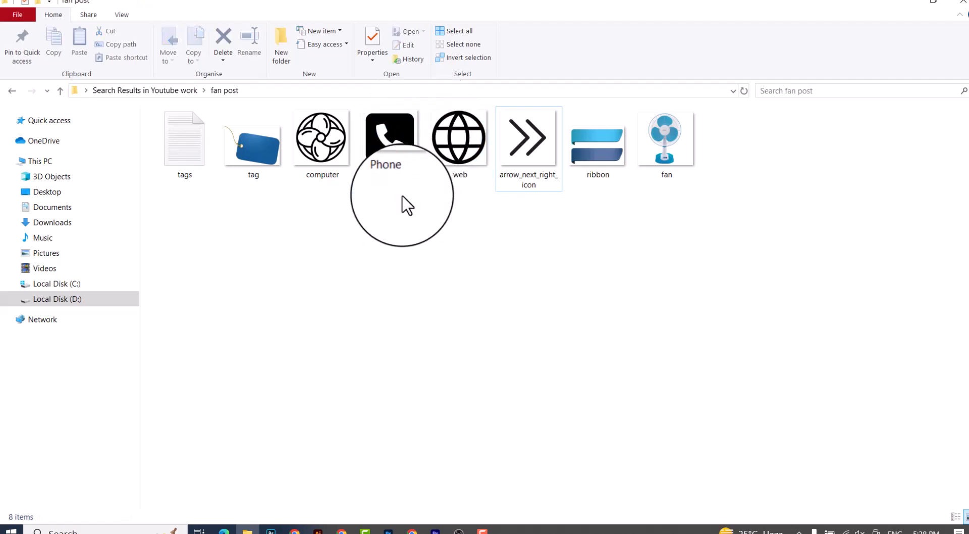
drag(402, 205, 429, 220)
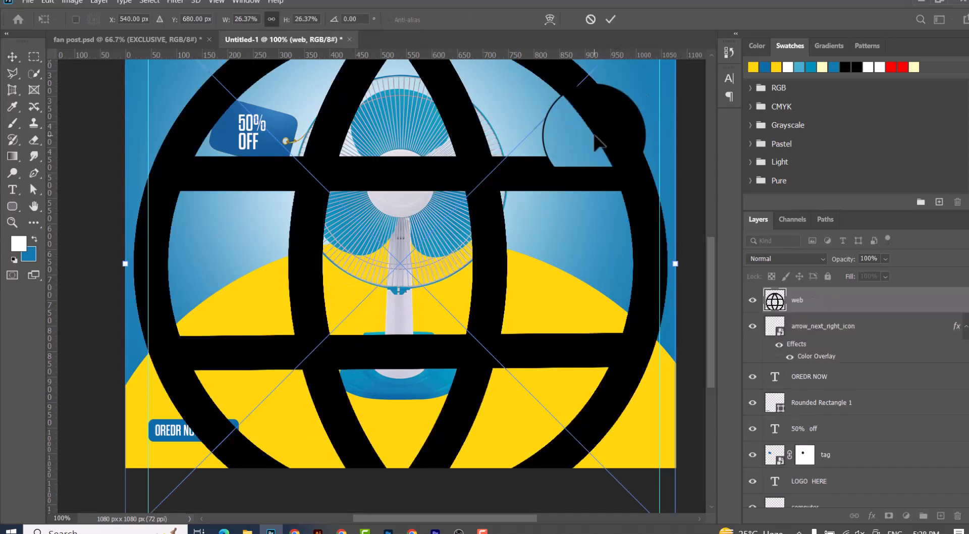
key(ctrl+minus)
drag(563, 149, 258, 448)
drag(284, 381, 370, 259)
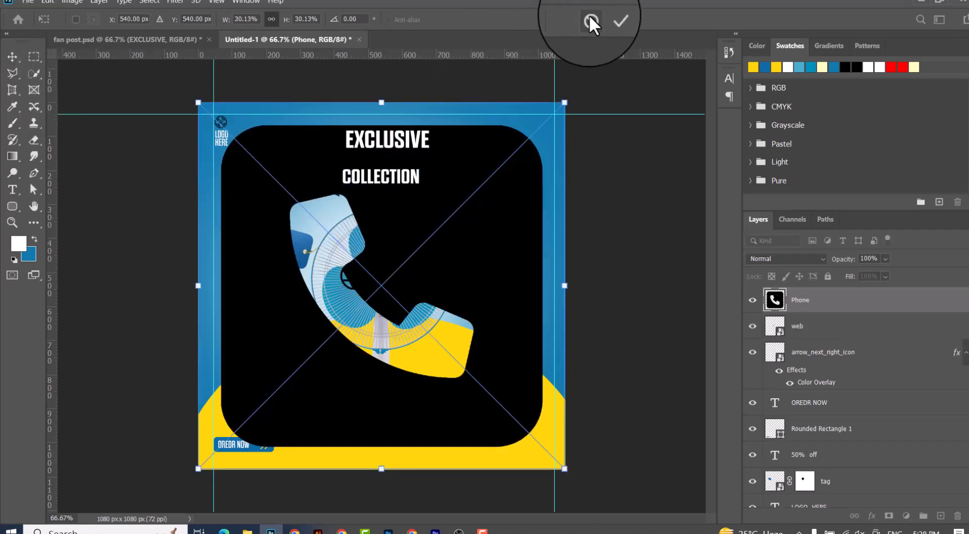
Remove the placed Phone and web images from the poster, keeping the yellow Color Overlay on the arrow icon
click(608, 21)
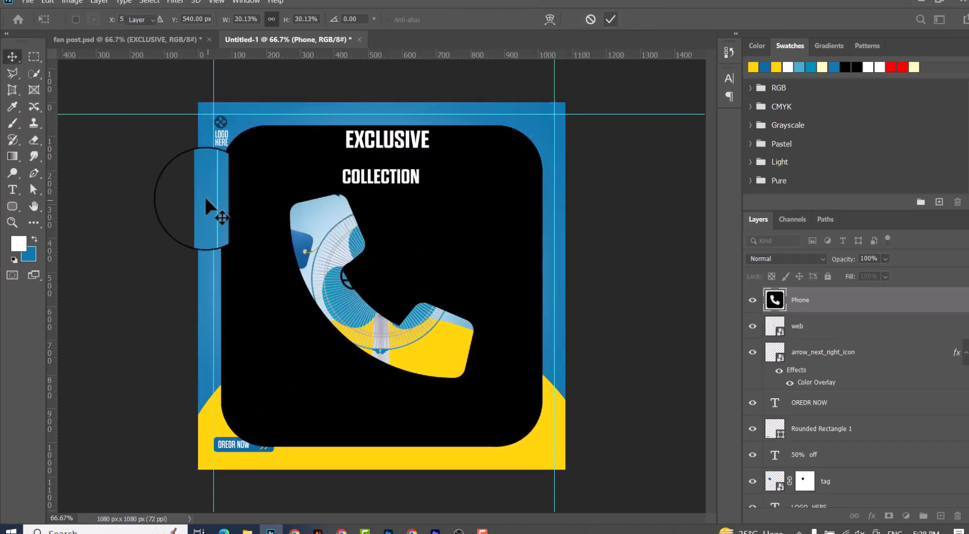
key(Delete)
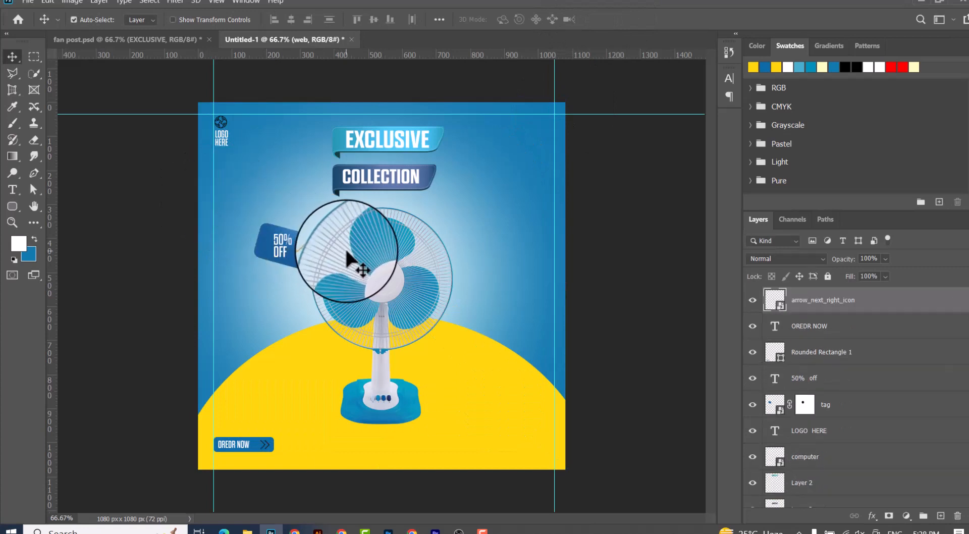
key(ctrl+shift+z)
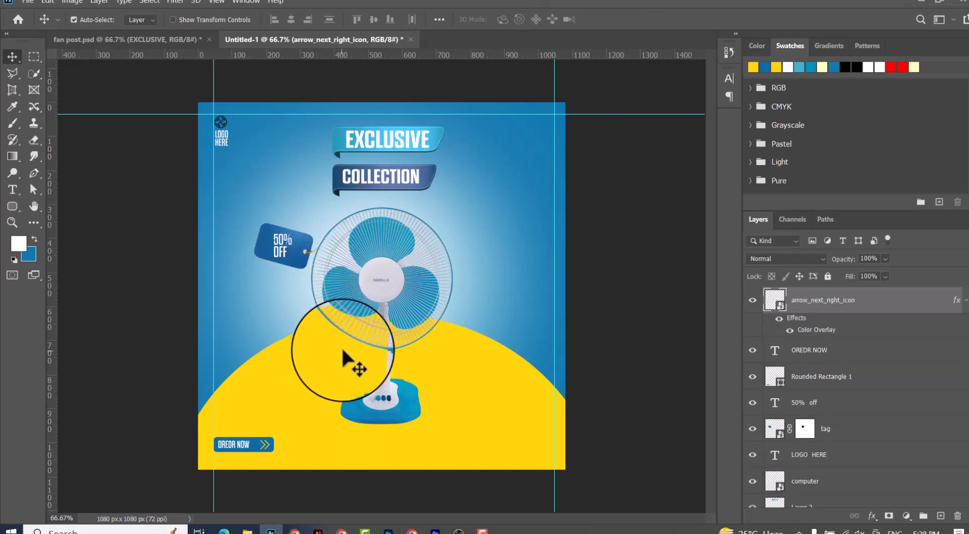
Bring the web and Phone images together from the fan post project folder into the poster
click(257, 528)
drag(439, 277, 409, 325)
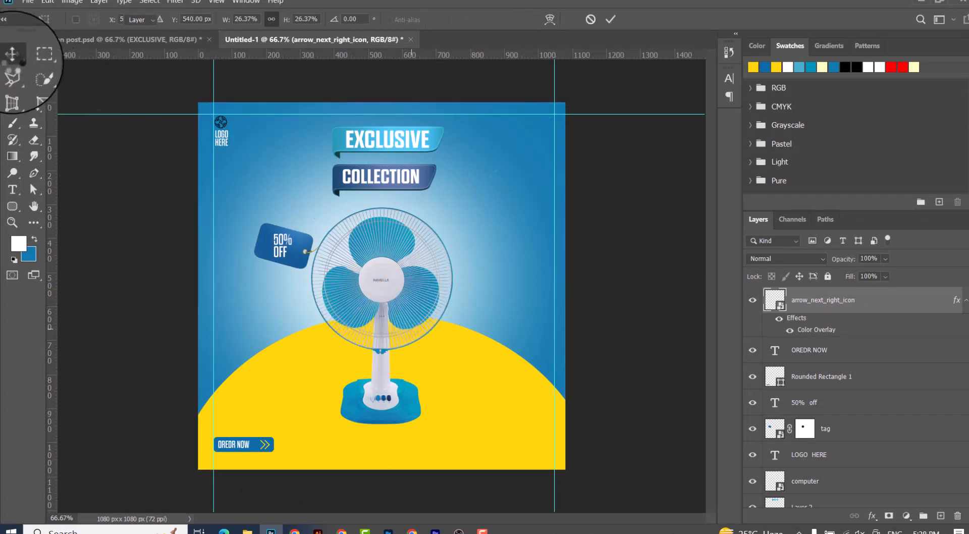
click(15, 54)
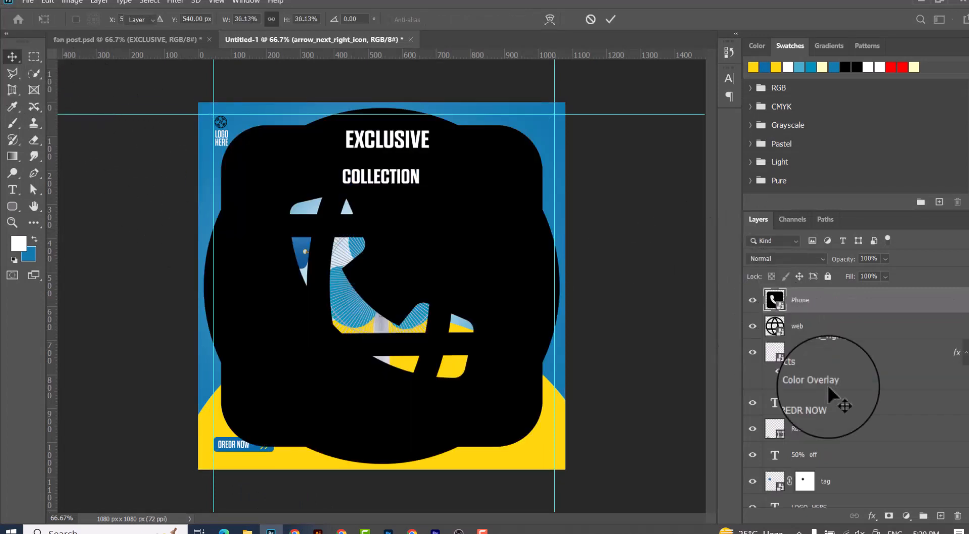
Scale the Phone and web images together to about 3.5% as small icons at the poster's lower-left corner
ctrl+click(809, 330)
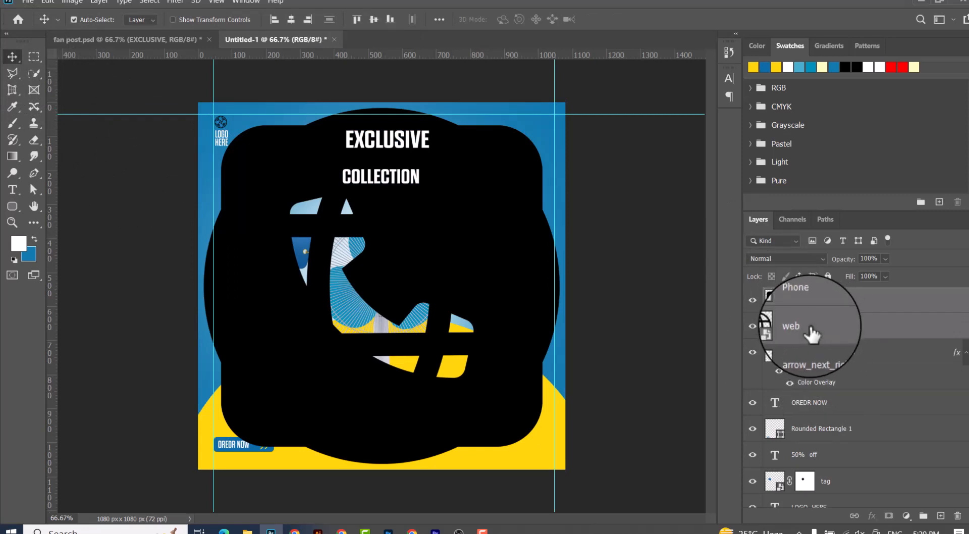
key(ctrl+t)
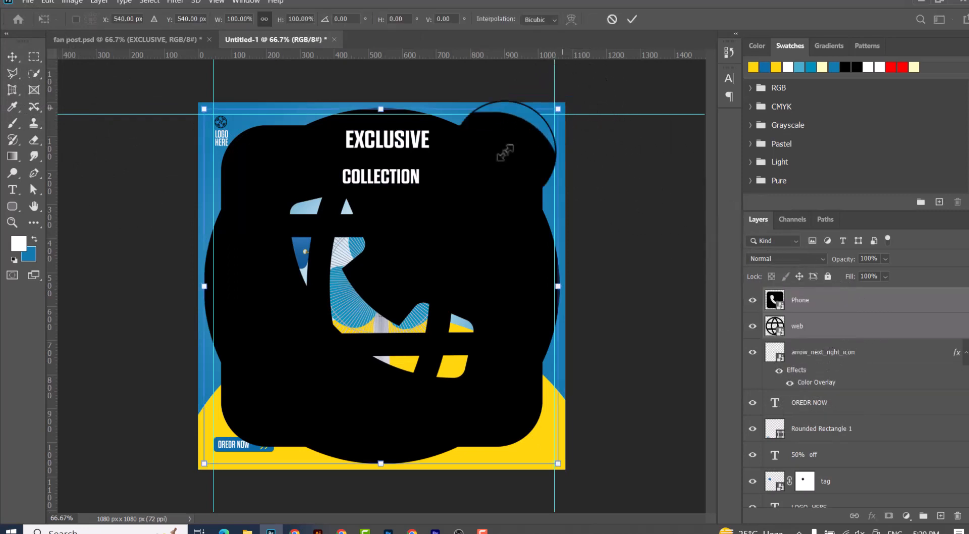
drag(505, 152, 223, 442)
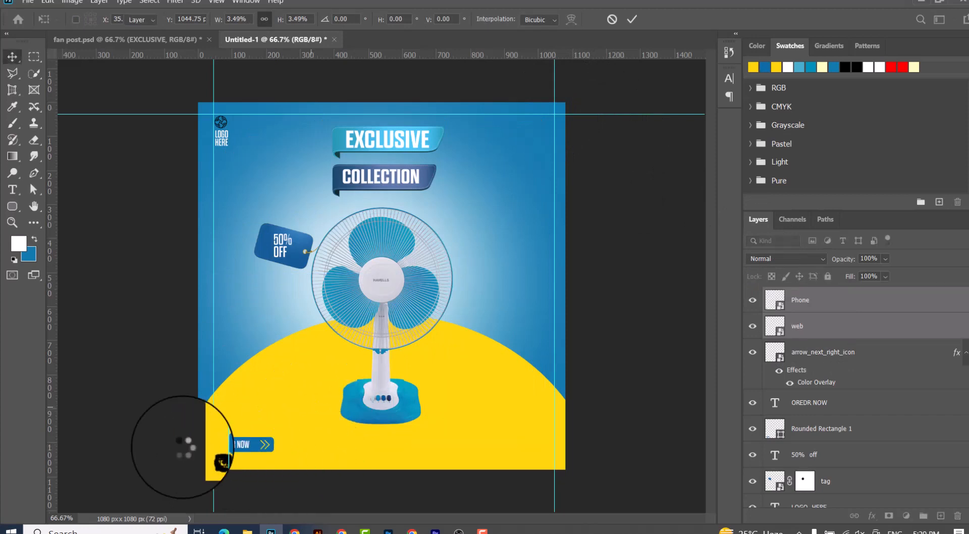
key(Return)
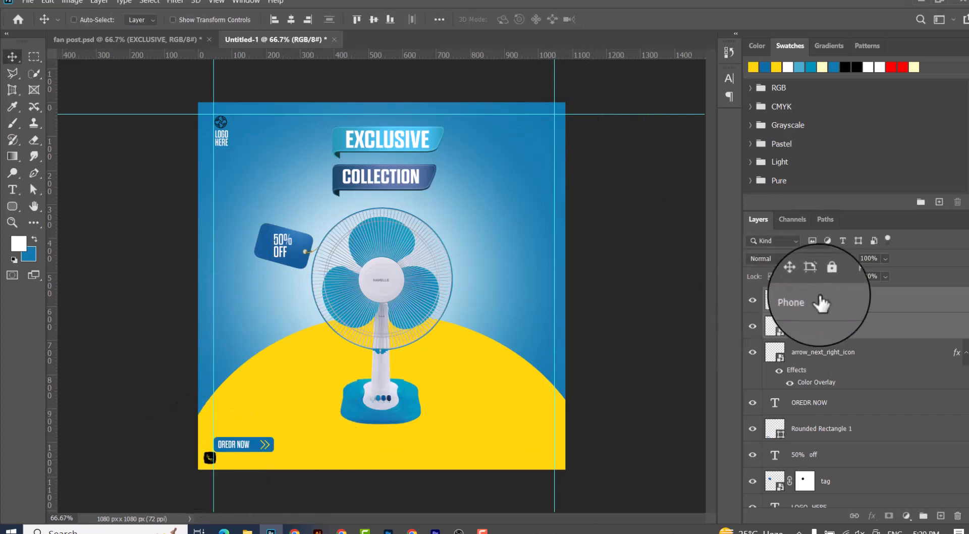
Move the phone and web icons onto the yellow area right of the fan base, with the web icon left of the phone
click(822, 302)
drag(218, 459, 463, 442)
right_click(212, 459)
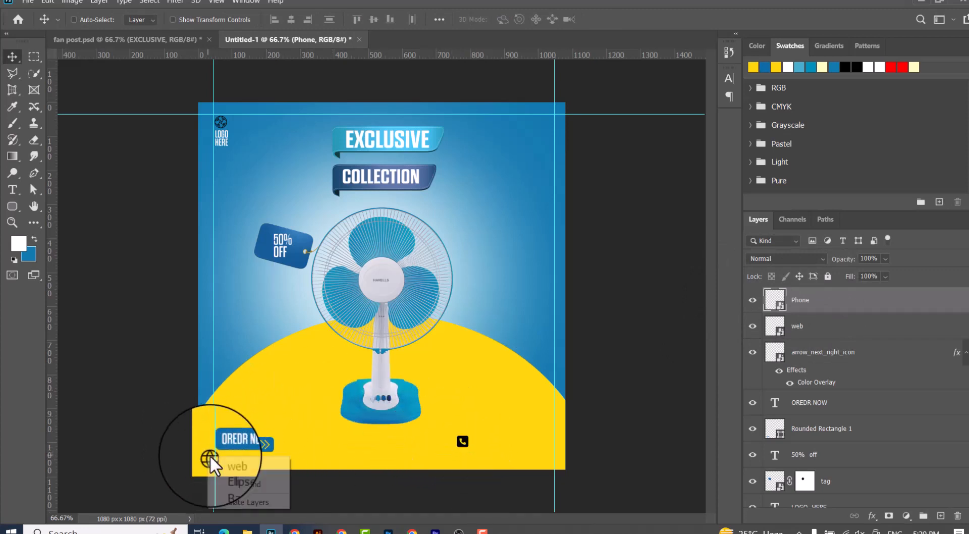
click(222, 464)
drag(205, 456, 427, 447)
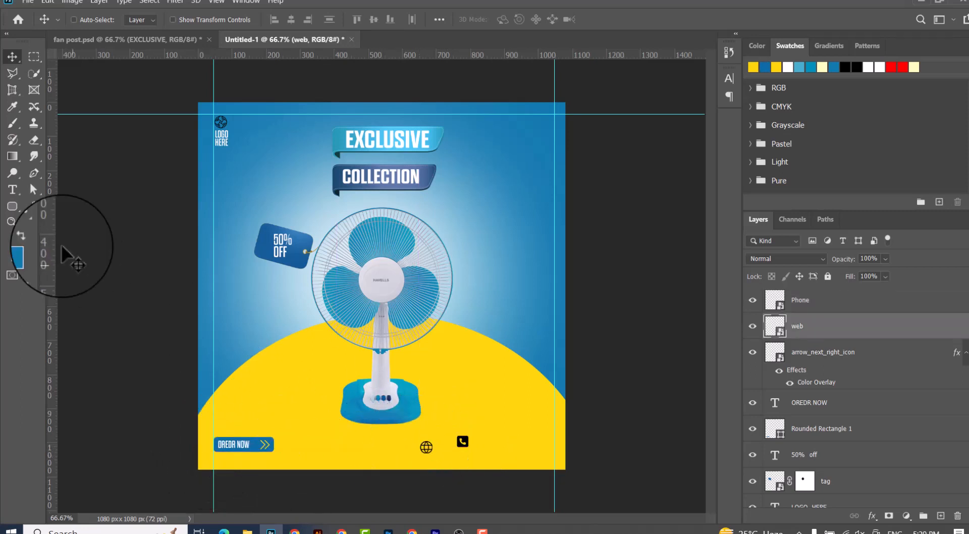
Draw a rounded rectangle of about 51 × 45 px with 10 px corners over the web icon and fill it blue
click(13, 207)
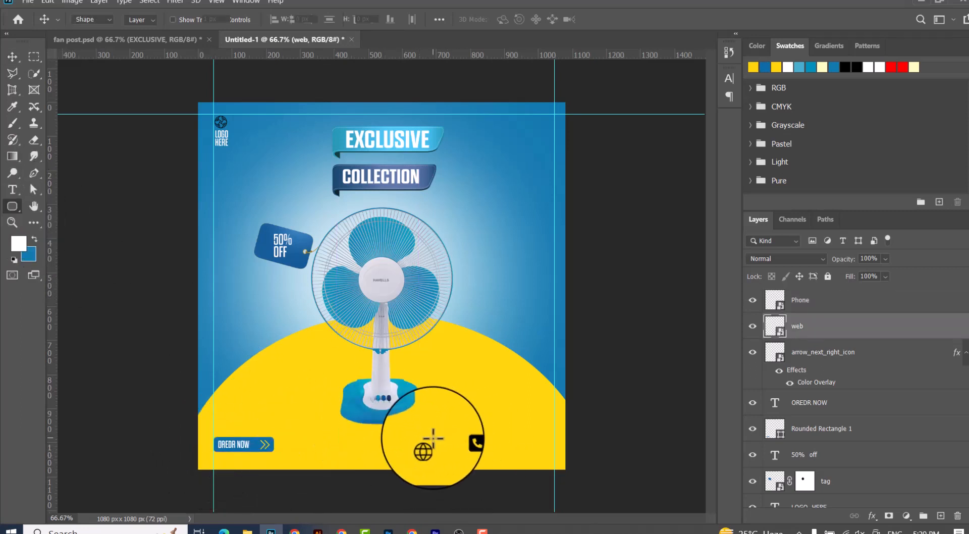
drag(421, 440, 433, 454)
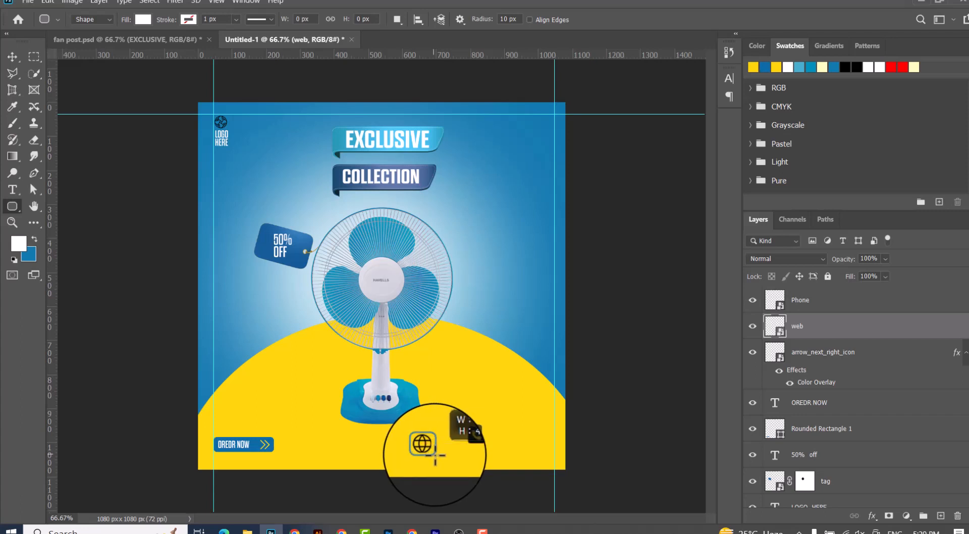
drag(435, 456, 436, 457)
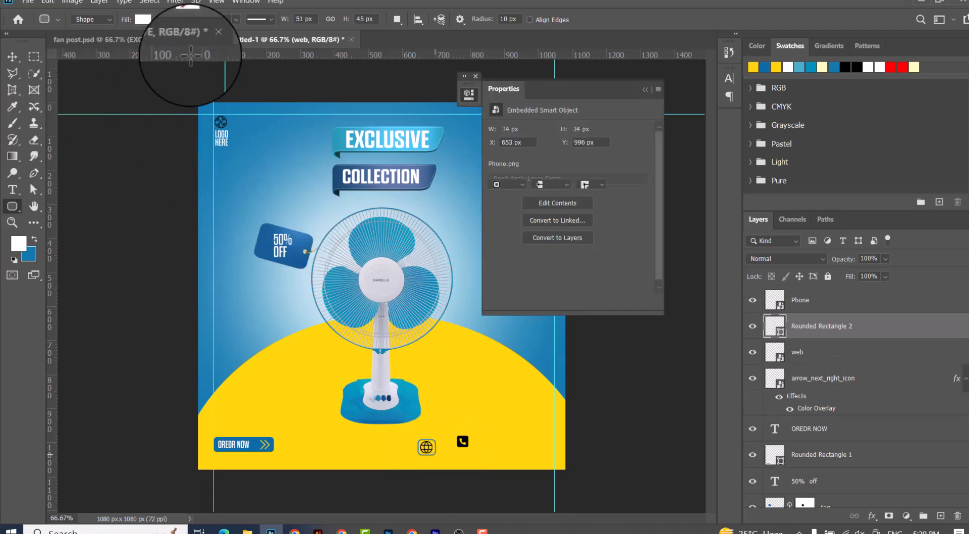
click(142, 21)
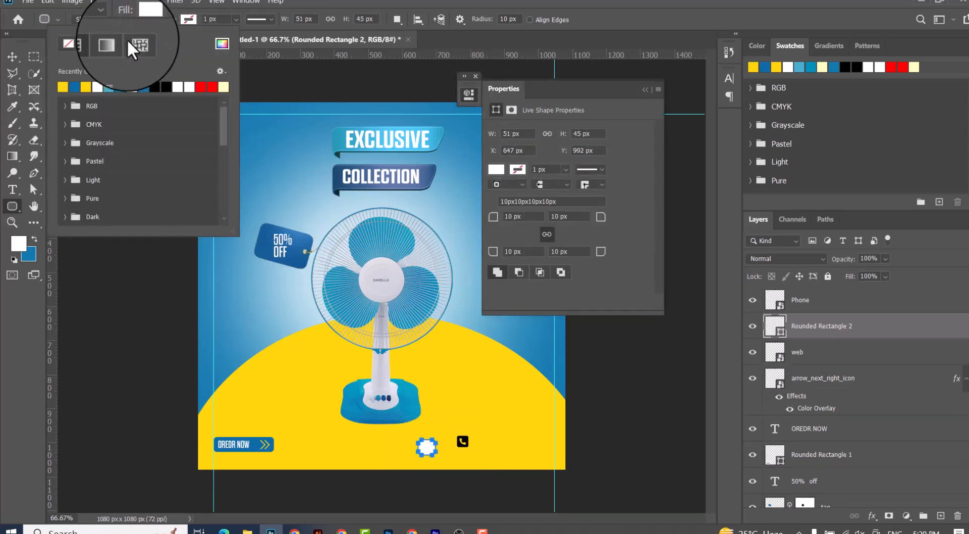
click(78, 86)
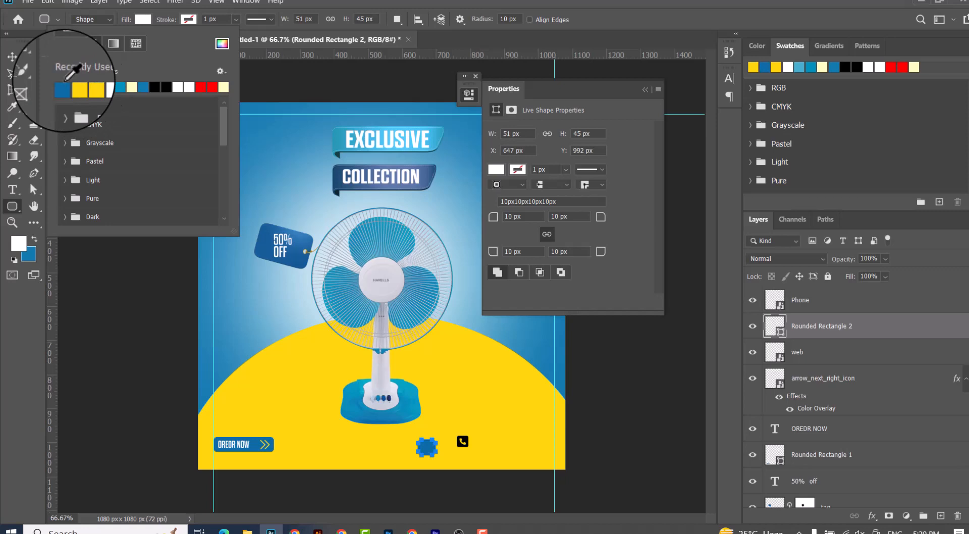
click(11, 55)
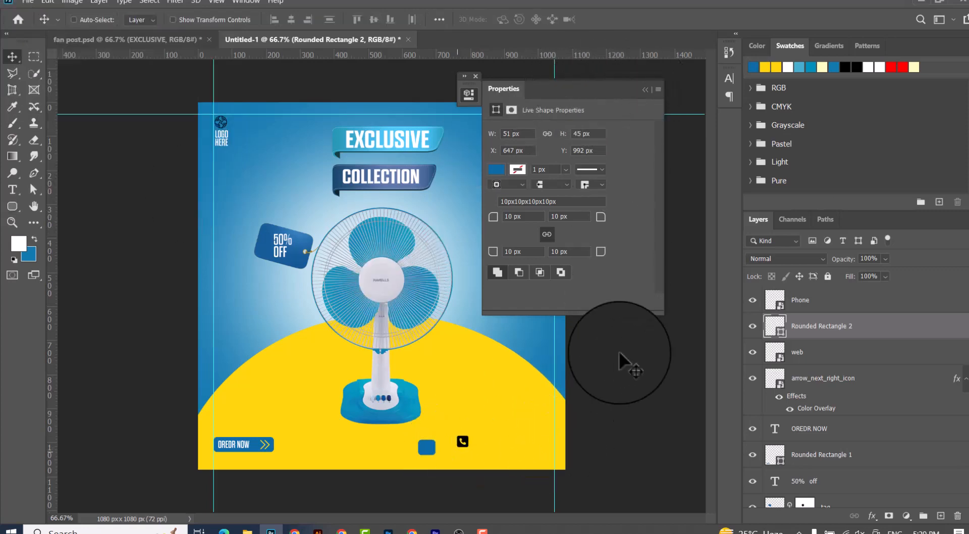
Apply a Color Overlay to the phone icon at 100% opacity, sampling blue 0c6aa6 from the small rounded rectangle
click(874, 305)
right_click(874, 304)
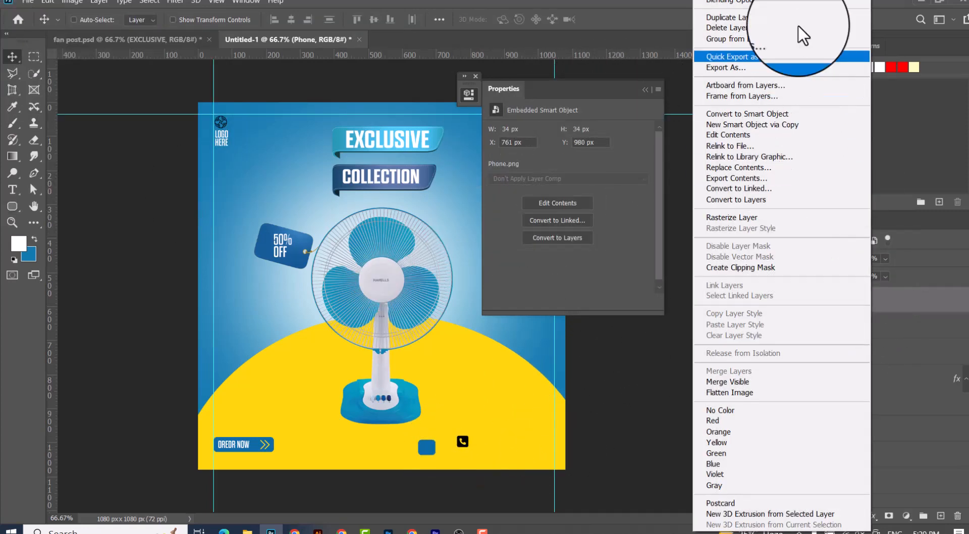
key(Escape)
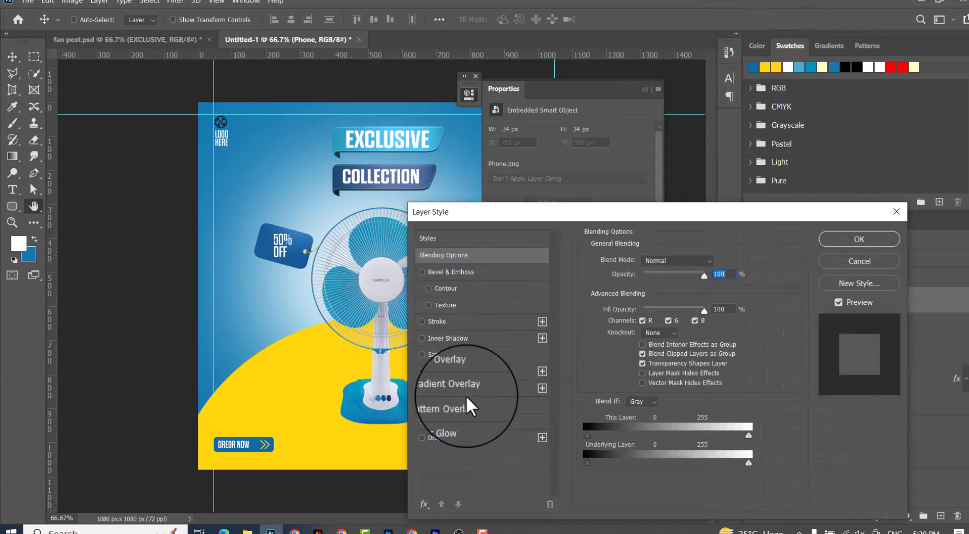
click(462, 370)
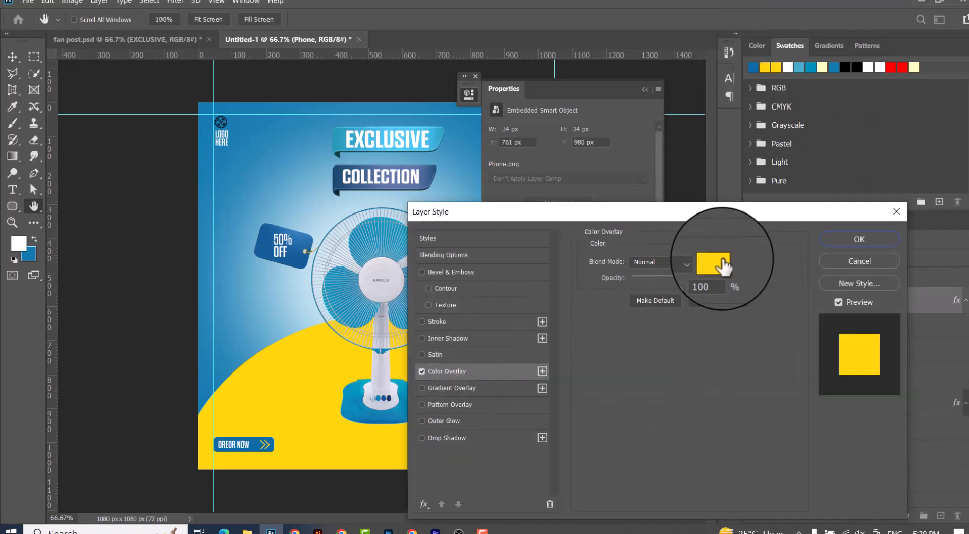
drag(667, 216, 716, 212)
click(767, 260)
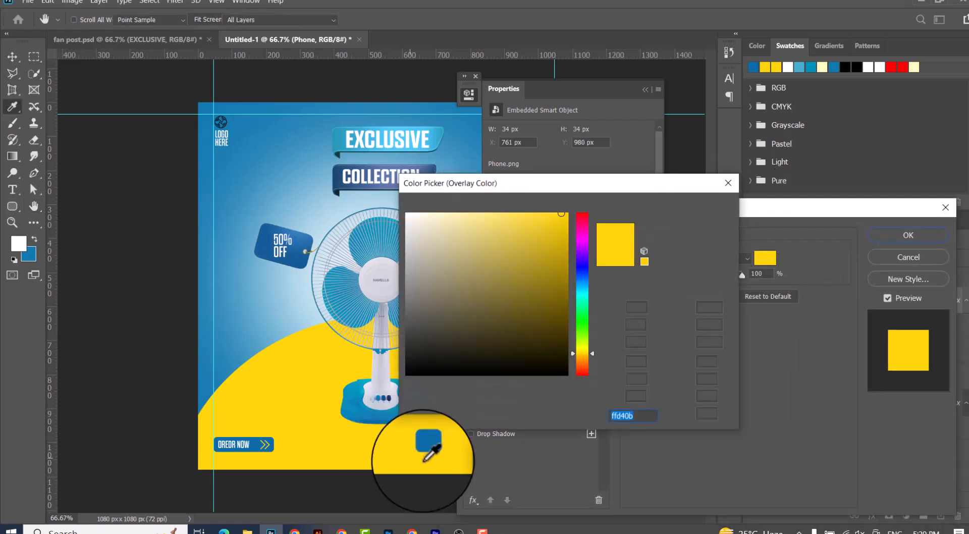
click(427, 447)
click(695, 207)
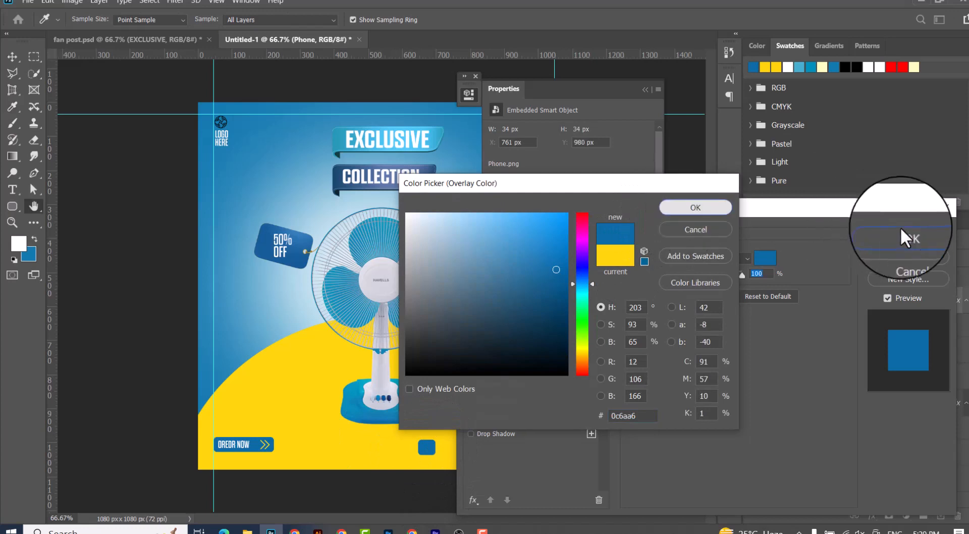
click(897, 232)
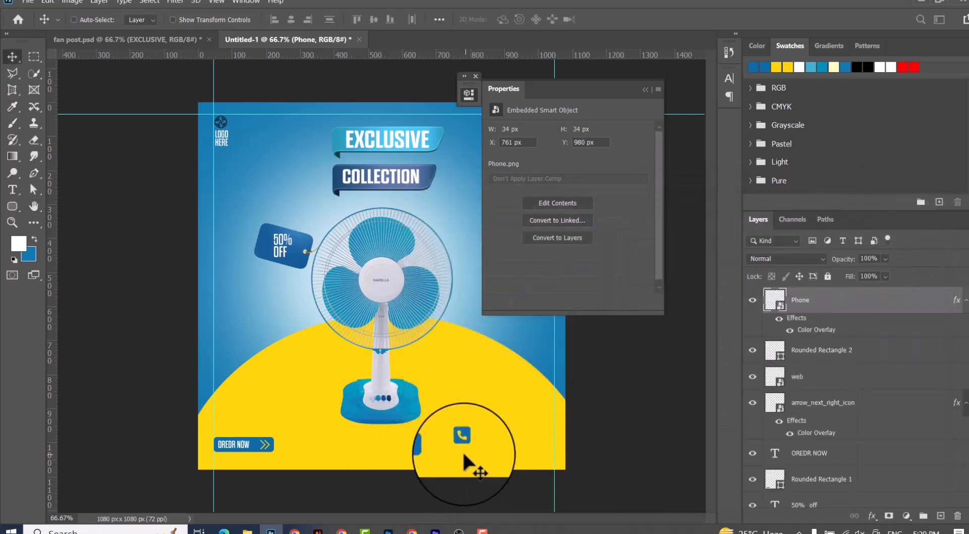
Apply a Color Overlay to the web icon at 100% opacity, sampling yellow ffd40b from the poster's background
click(836, 352)
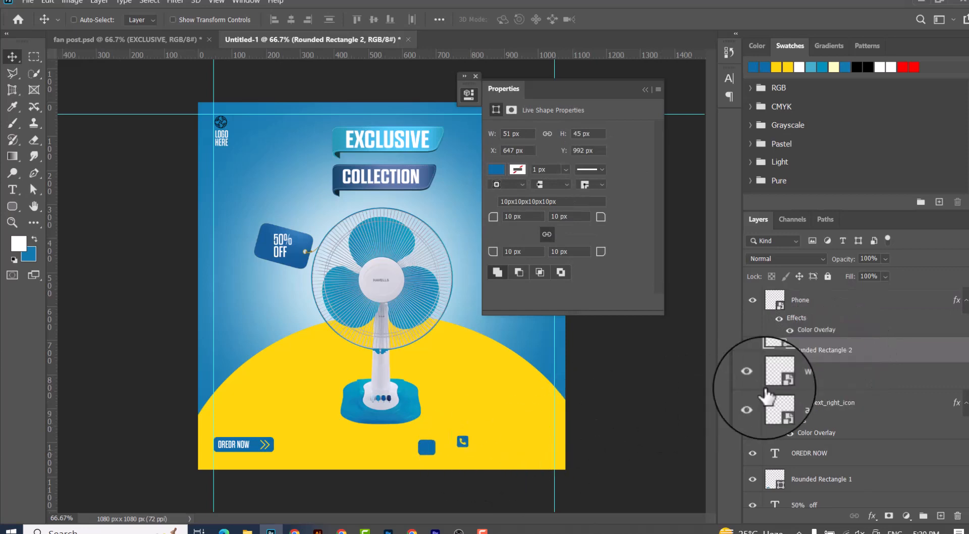
click(802, 383)
right_click(820, 376)
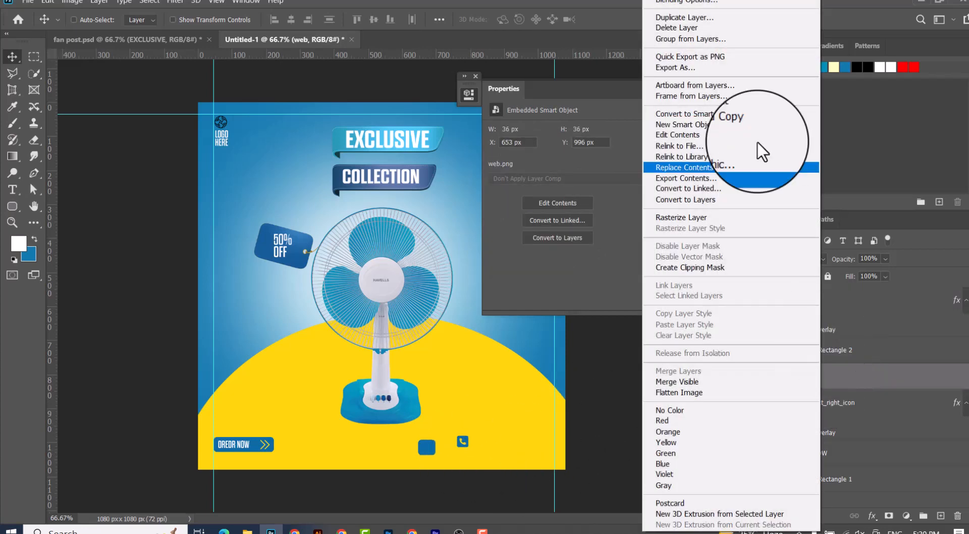
click(689, 2)
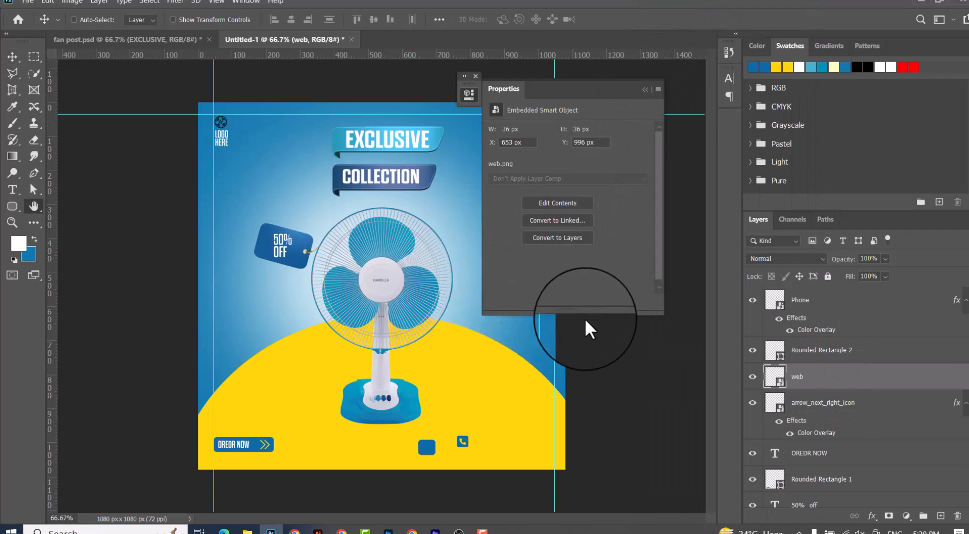
click(560, 369)
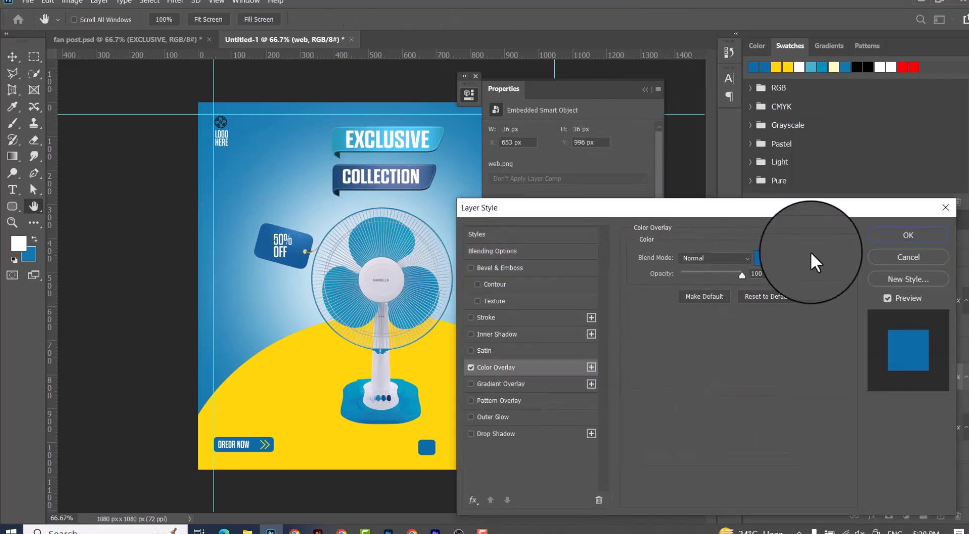
click(757, 258)
click(318, 386)
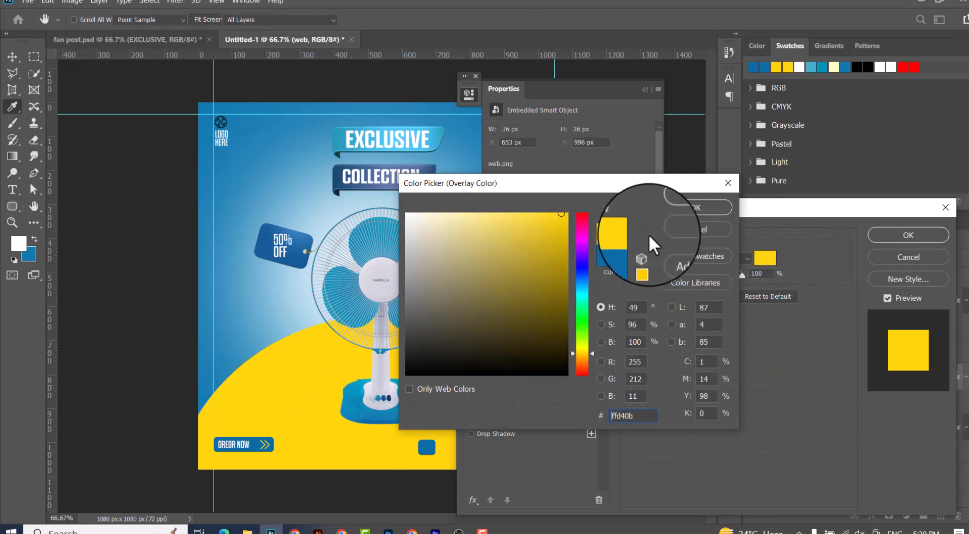
click(673, 211)
click(881, 236)
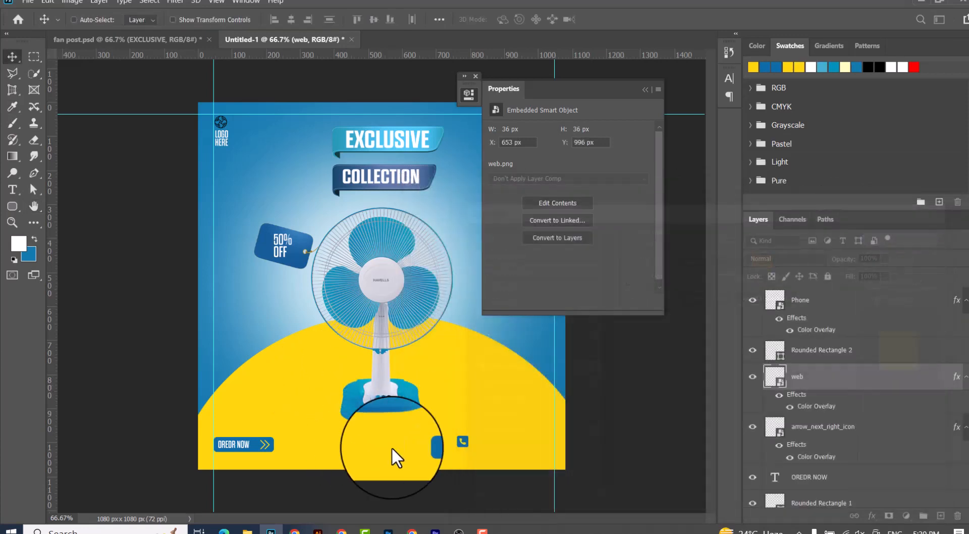
Bring the web layer above the small blue rounded rectangle and centre the icon on it horizontally and vertically
drag(810, 378, 809, 342)
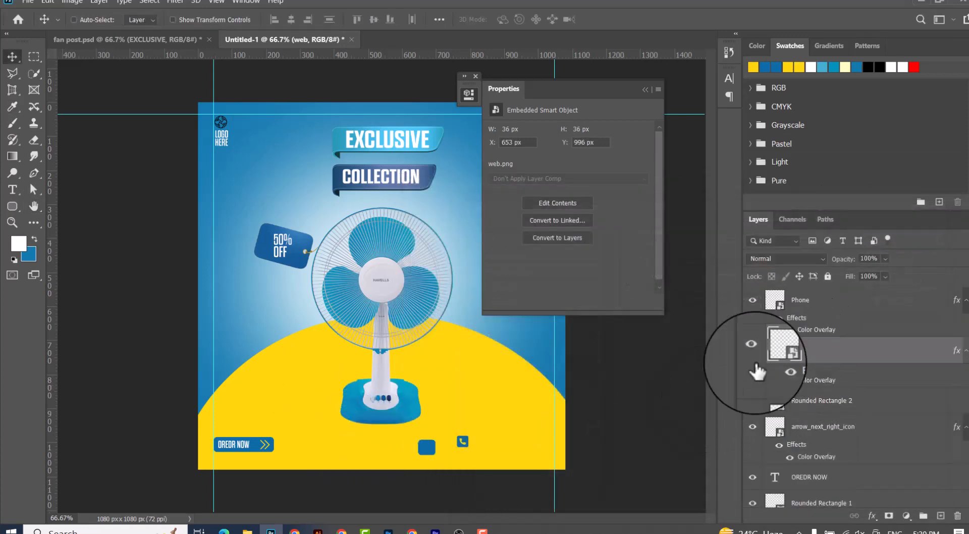
ctrl+click(776, 351)
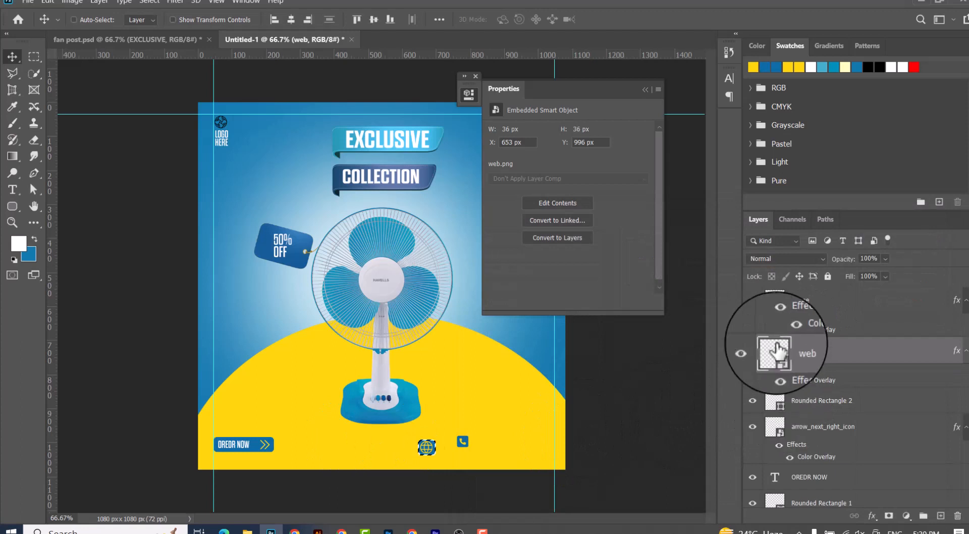
click(292, 19)
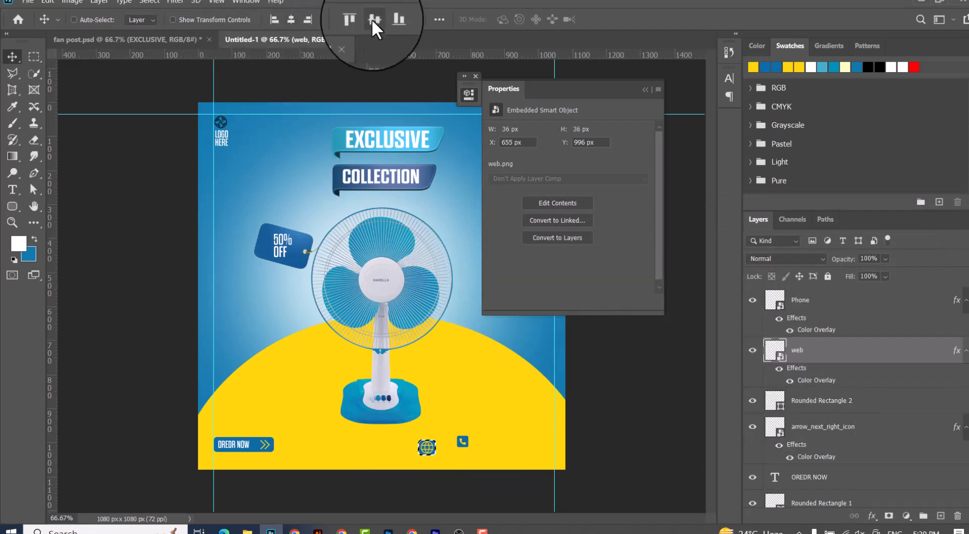
click(372, 19)
key(ctrl+d)
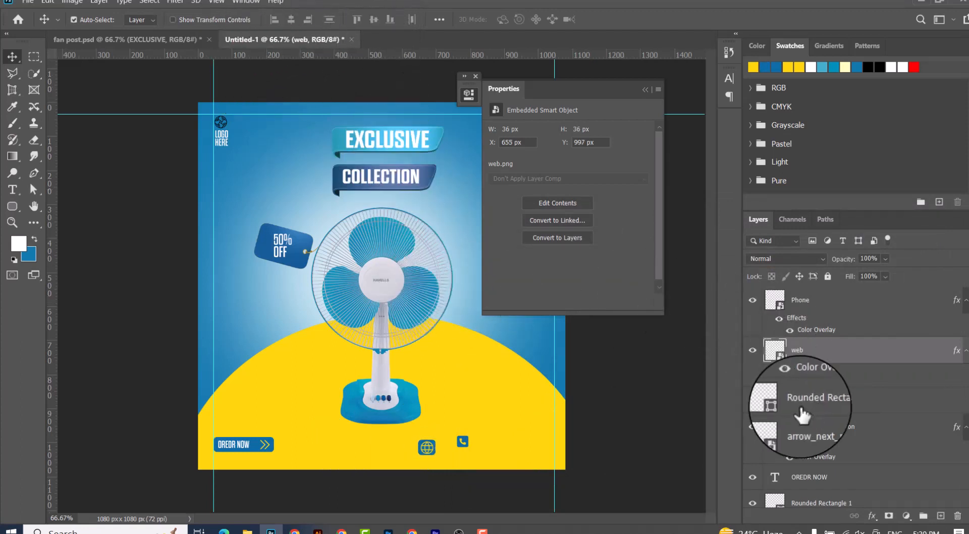
Merge the web icon and its blue rounded rectangle into a single layer
click(811, 402)
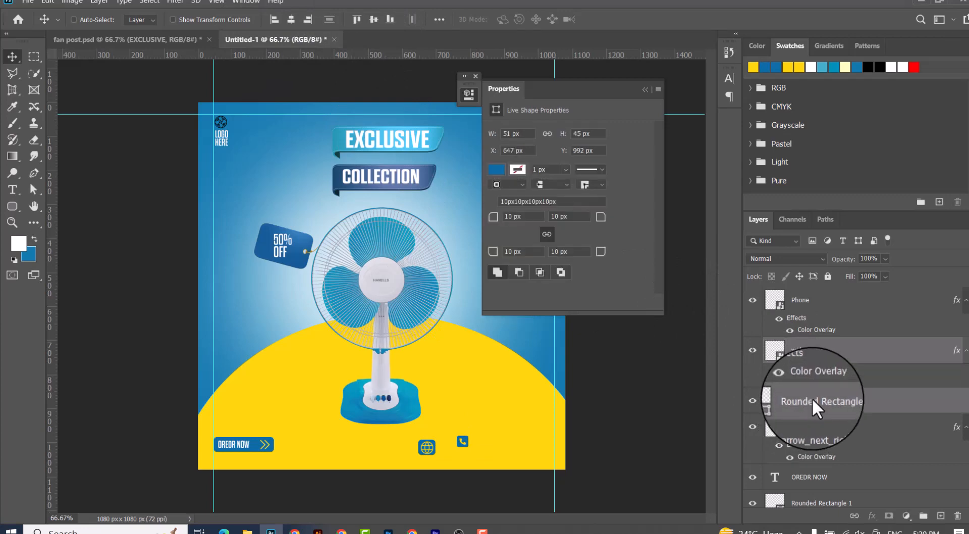
right_click(812, 398)
click(679, 365)
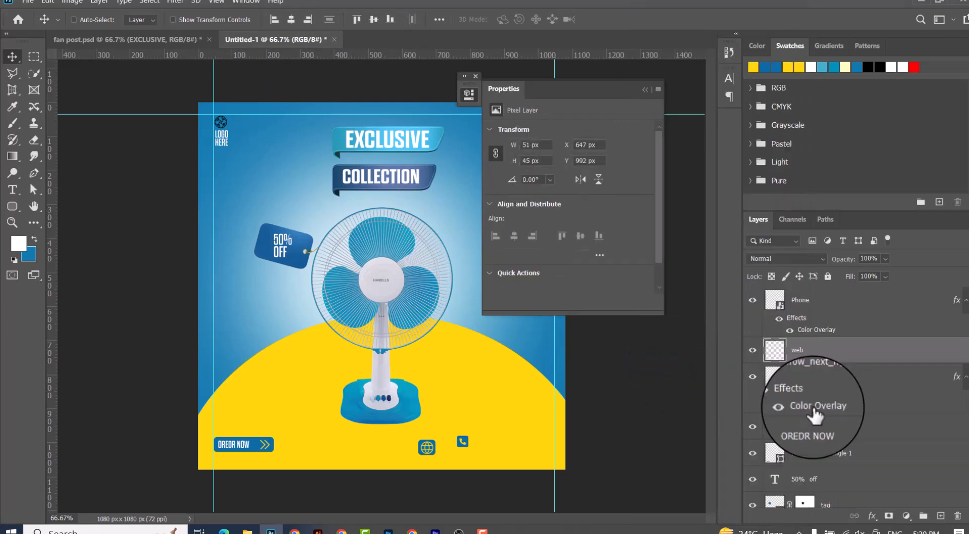
Scale the merged web icon to about 69% and place it directly below the phone icon
key(ctrl)
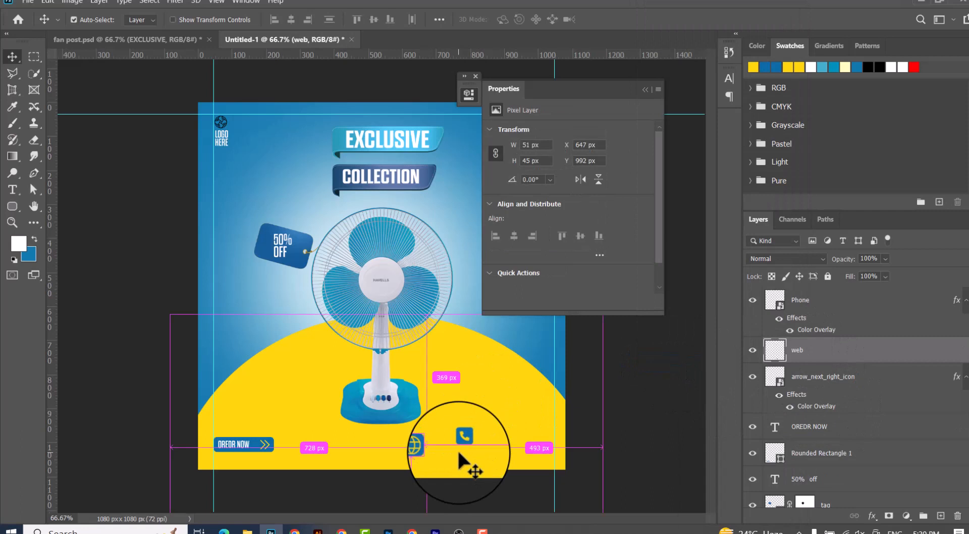
key(ctrl+t)
drag(434, 441, 430, 445)
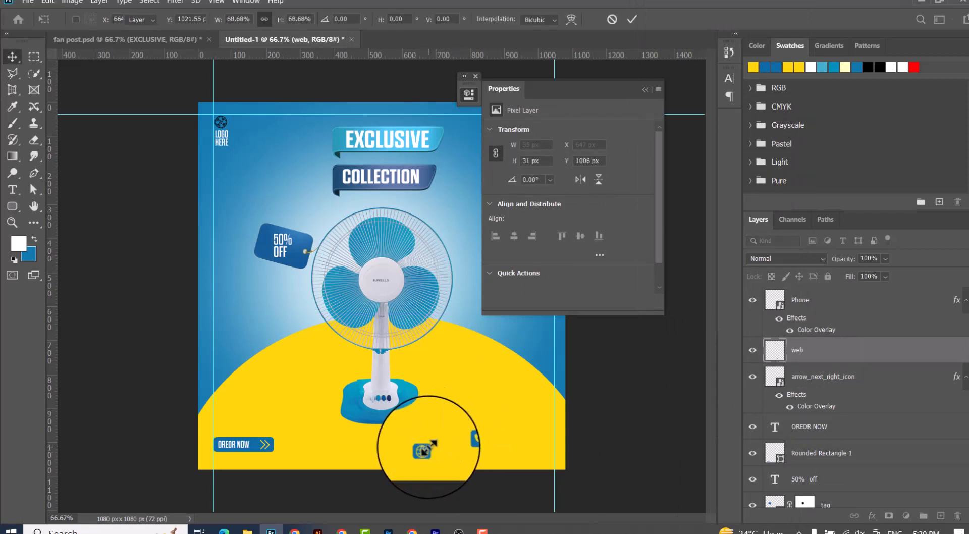
key(Return)
drag(440, 439, 467, 459)
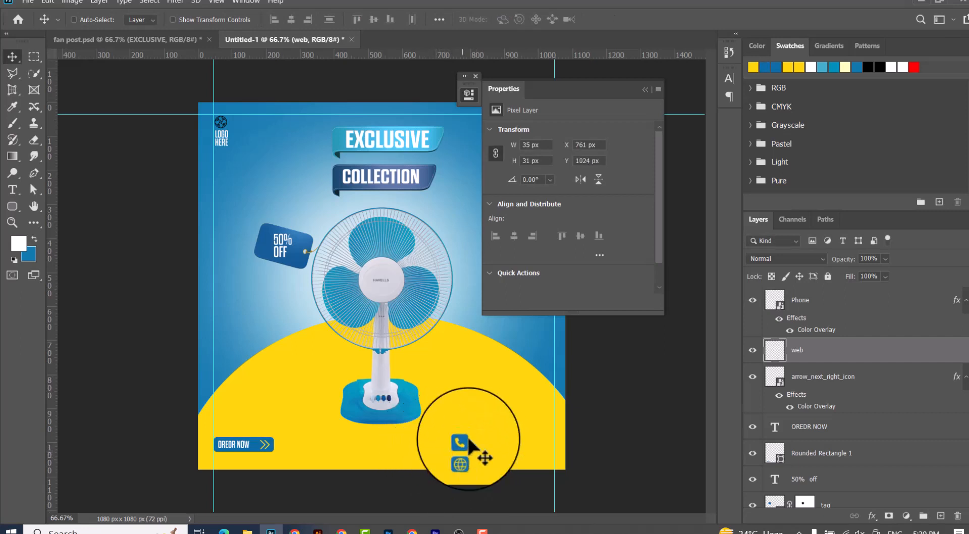
Add the phone number as Dharma Gothic E Bold text beside the phone icon and scale it to about 73%
click(12, 190)
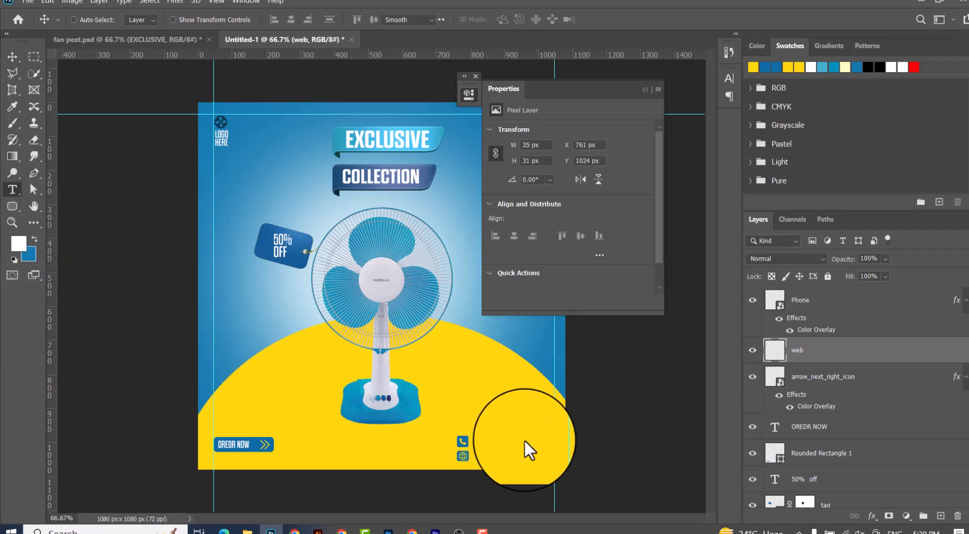
click(477, 439)
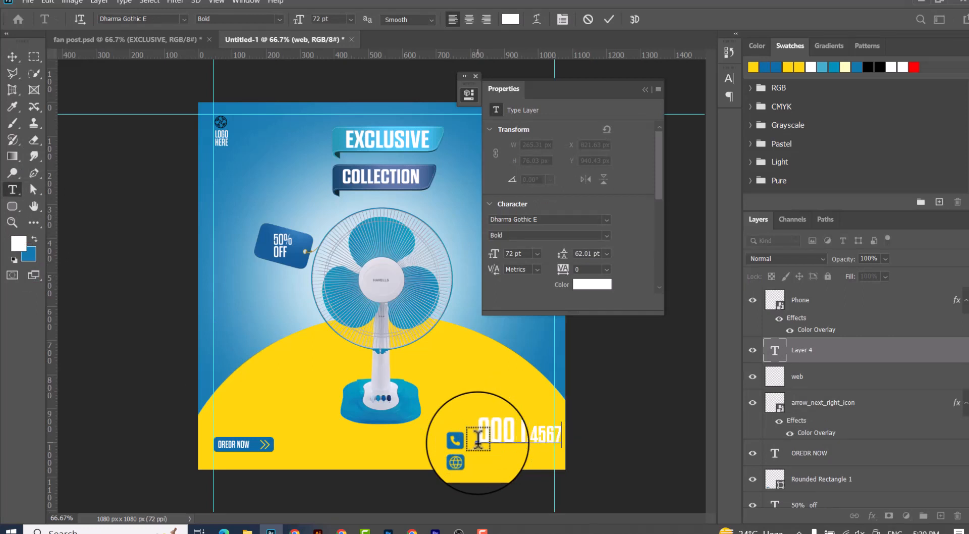
click(13, 56)
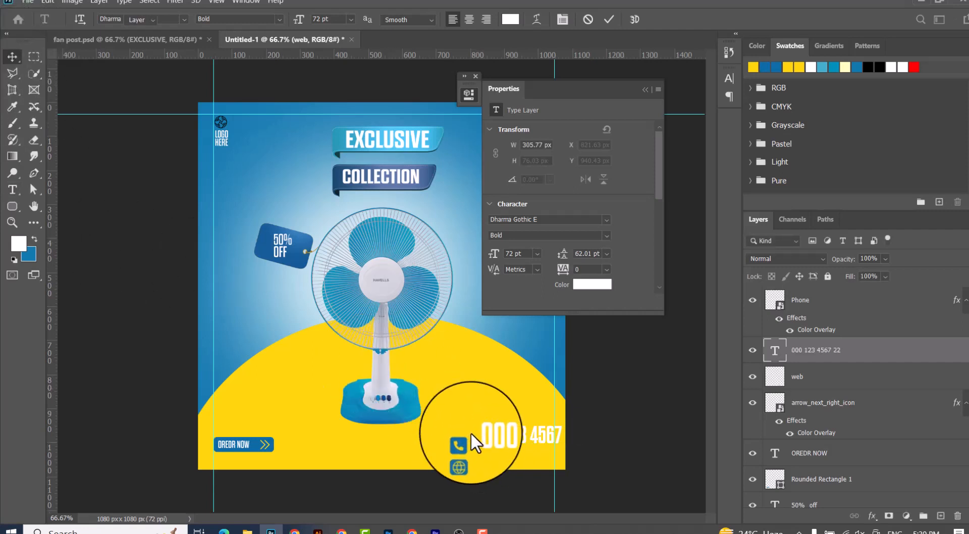
key(ctrl+t)
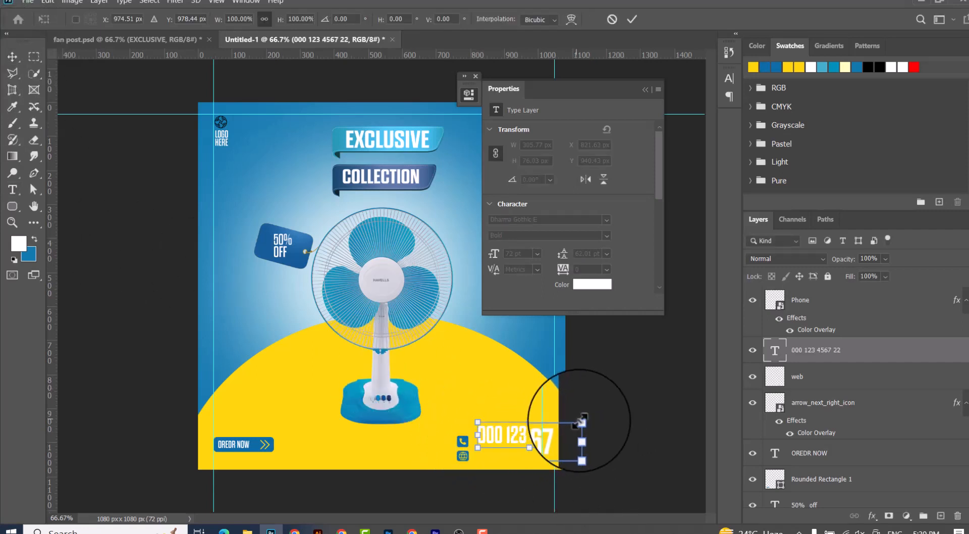
drag(574, 422, 545, 435)
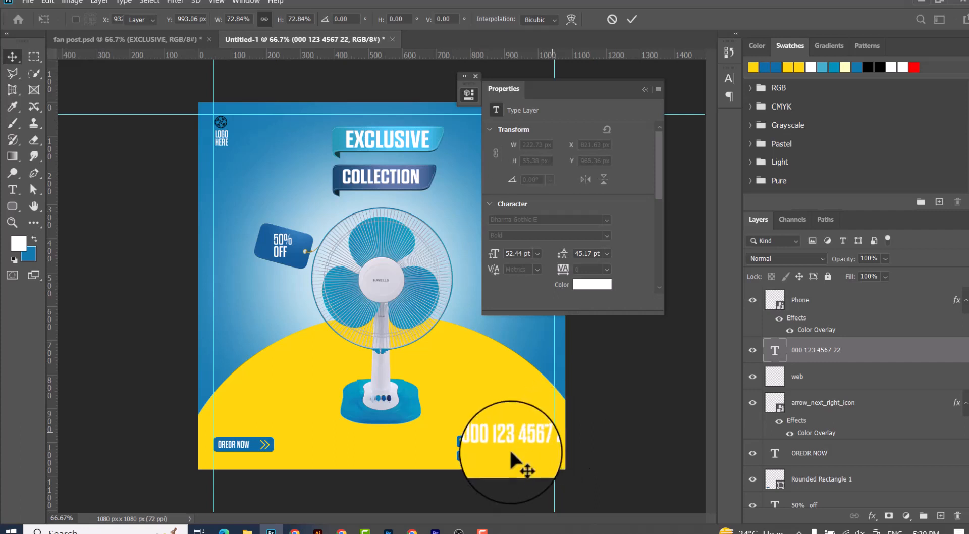
key(Return)
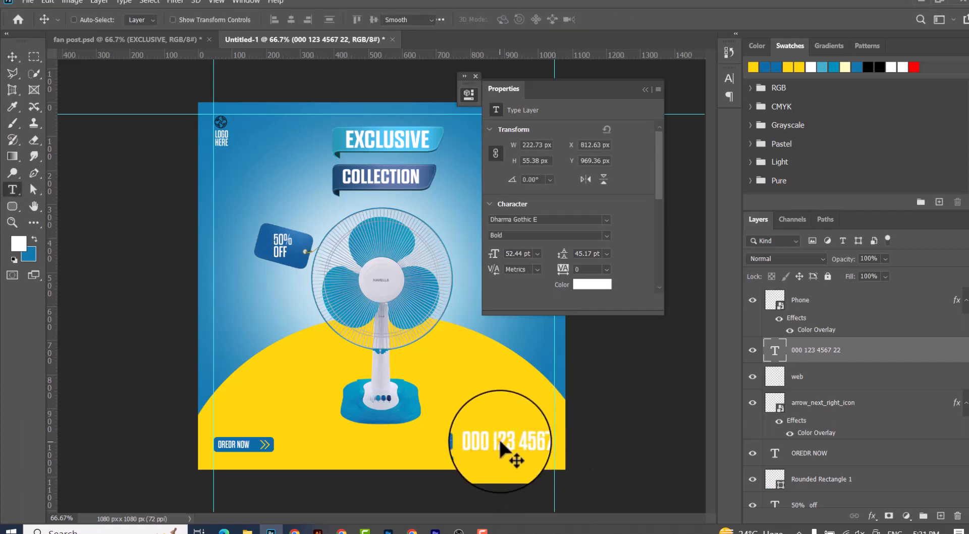
double_click(498, 439)
click(282, 18)
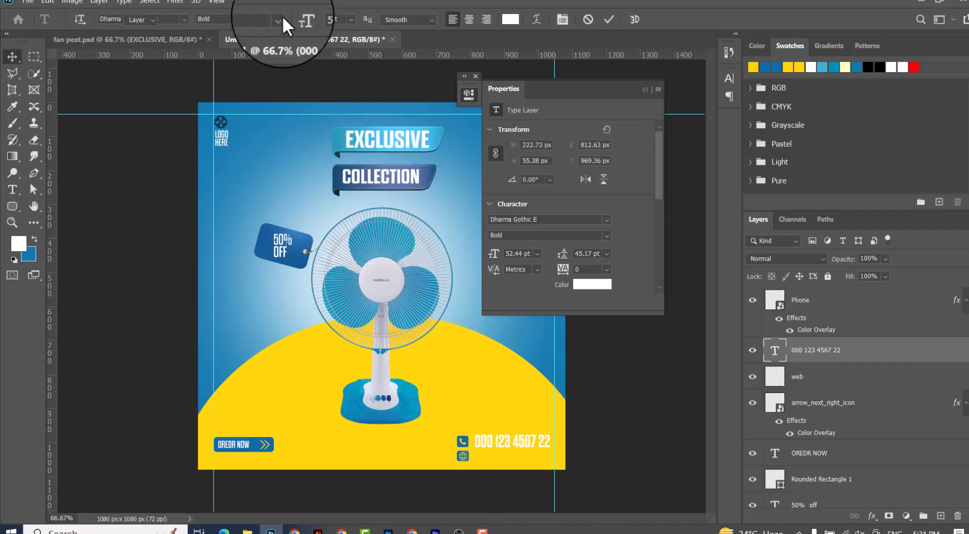
click(498, 440)
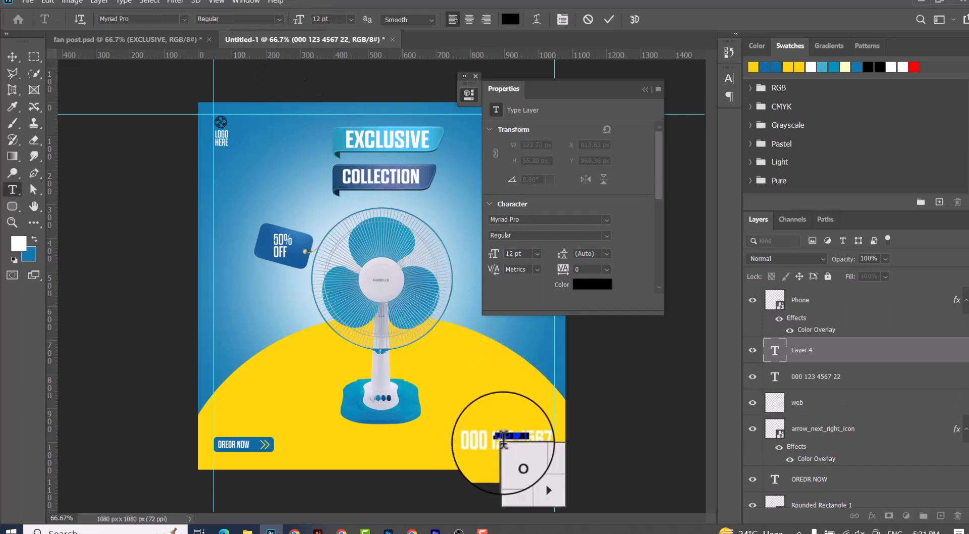
click(607, 16)
key(v)
key(Delete)
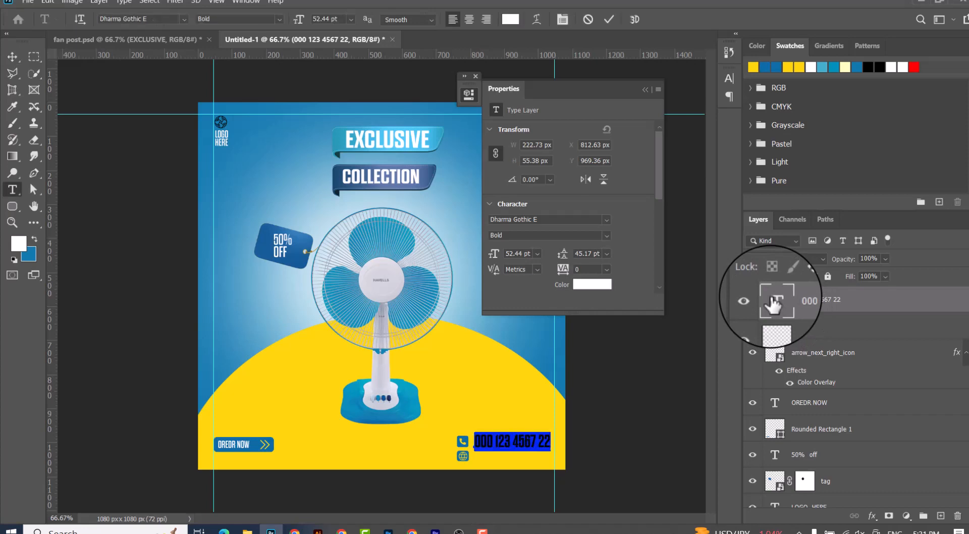
Recolour the phone number text to blue 0c6aa6, sampled from the order button
click(511, 20)
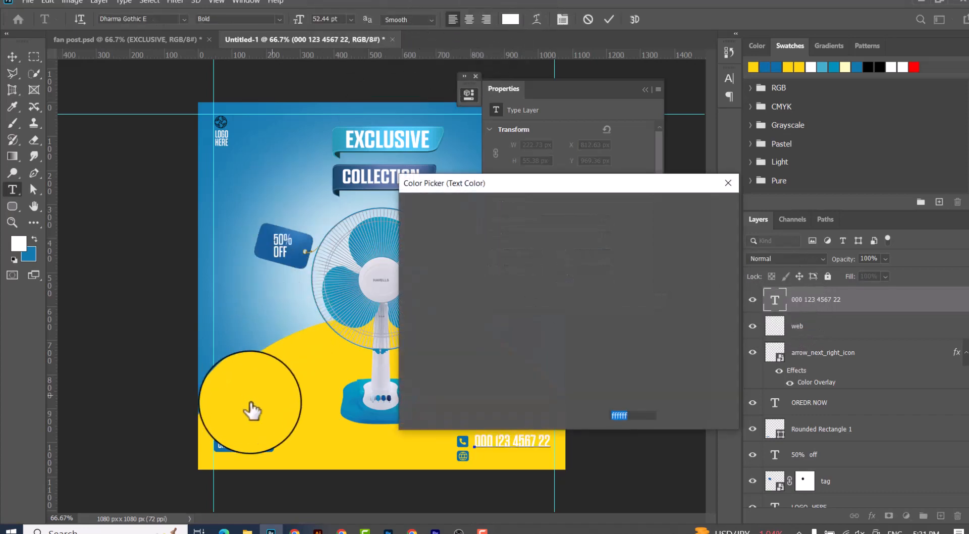
click(258, 445)
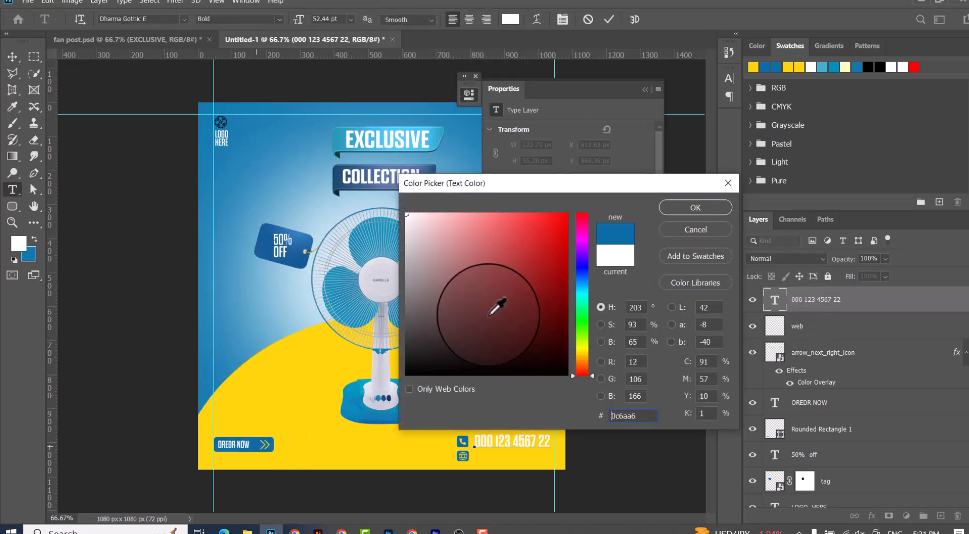
click(695, 204)
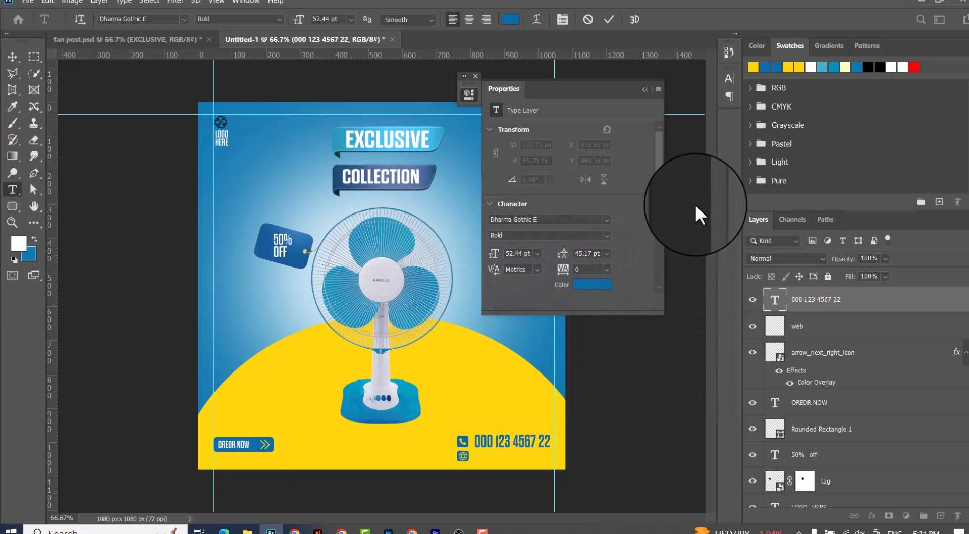
click(608, 21)
key(v)
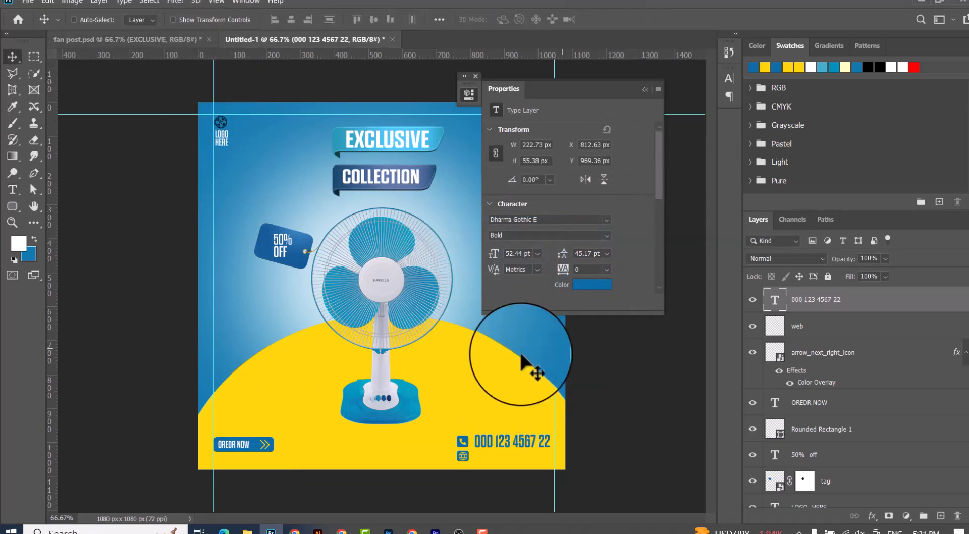
Change the phone number text's font style to Regular
double_click(779, 301)
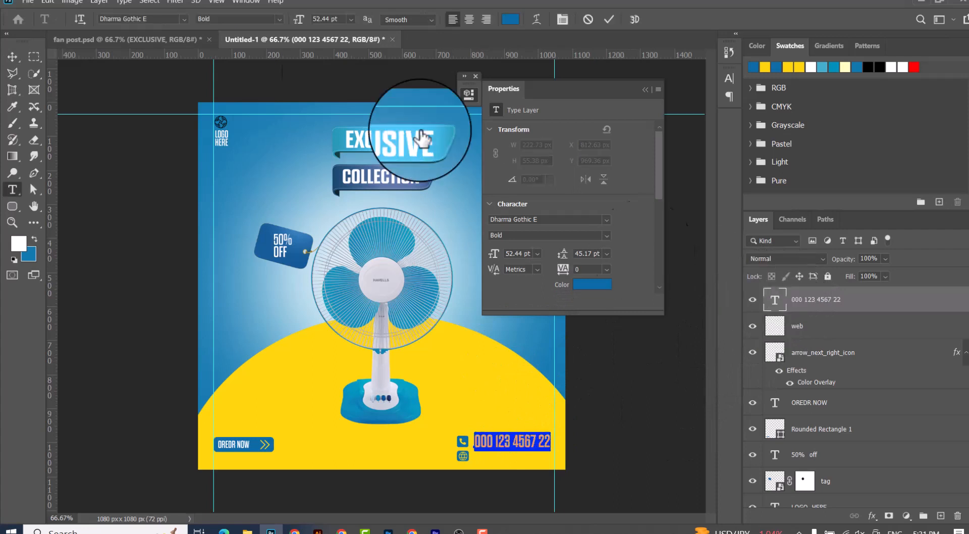
click(278, 19)
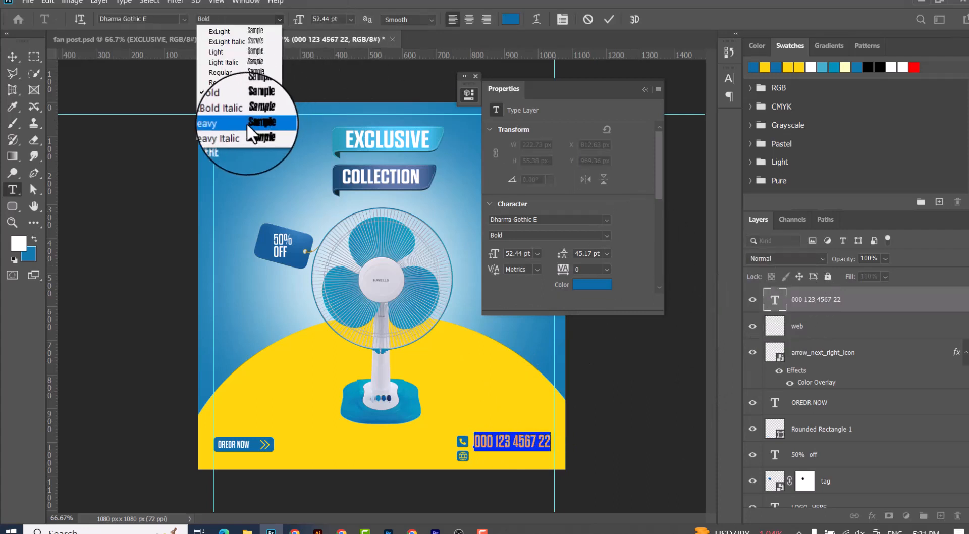
click(246, 76)
click(611, 19)
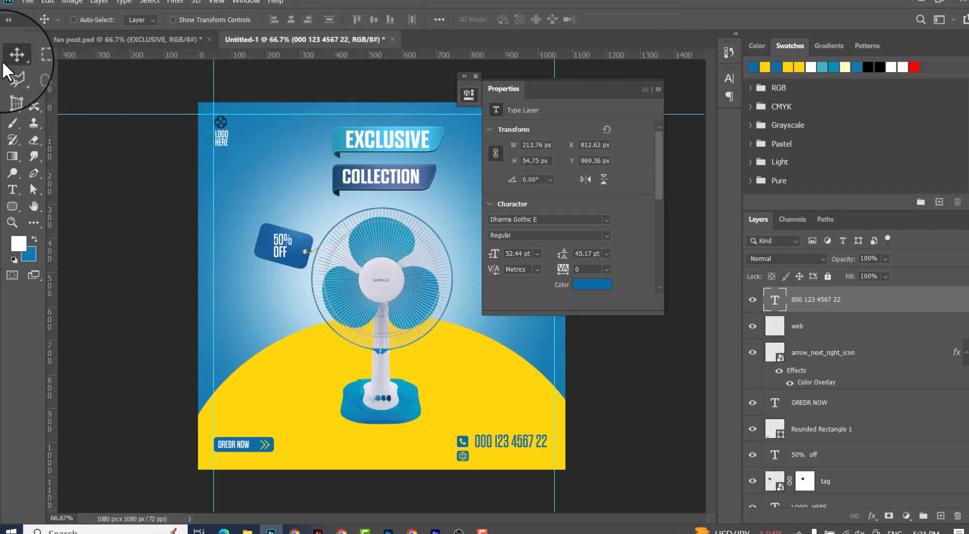
Scale the phone number text down to about 80%
click(73, 19)
key(ctrl+t)
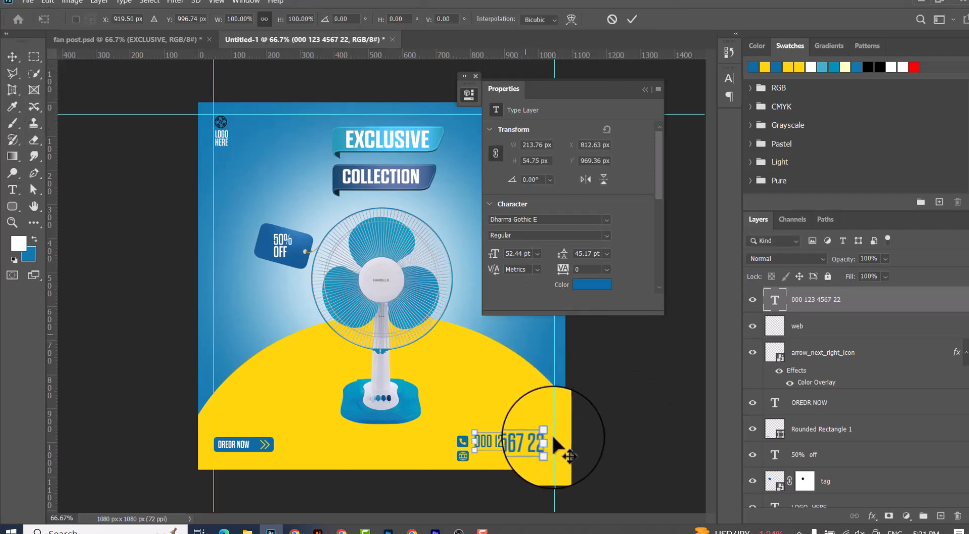
drag(545, 433, 523, 437)
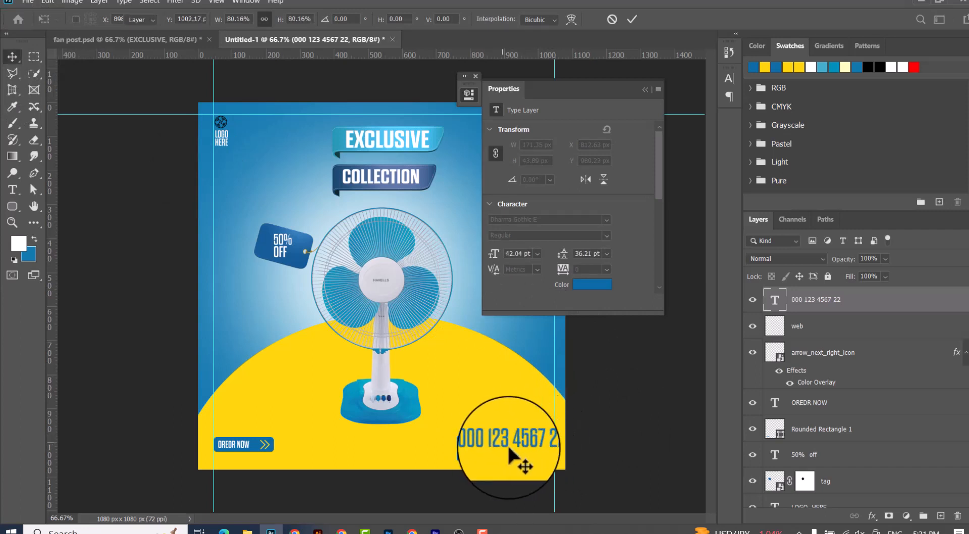
key(Return)
drag(499, 441, 487, 452)
key(t)
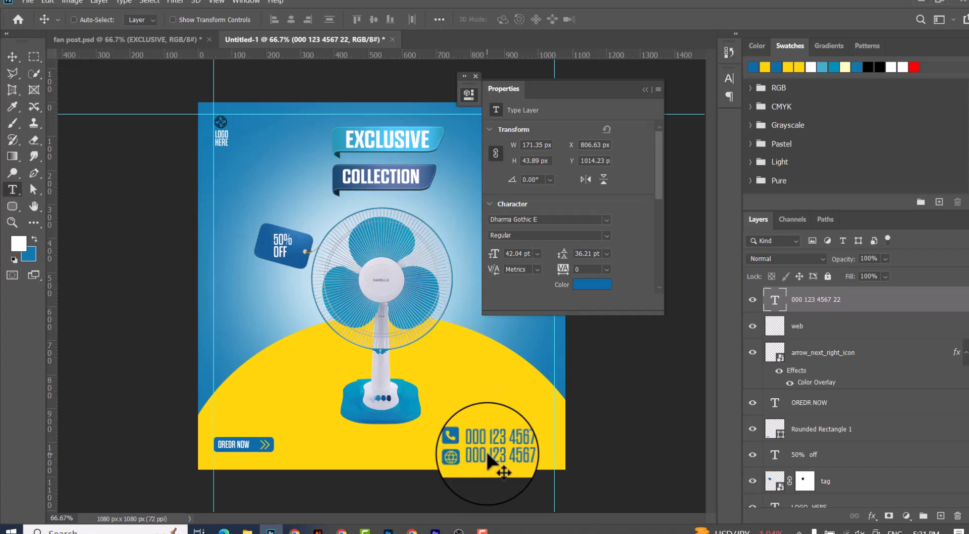
click(497, 453)
key(ctrl+a)
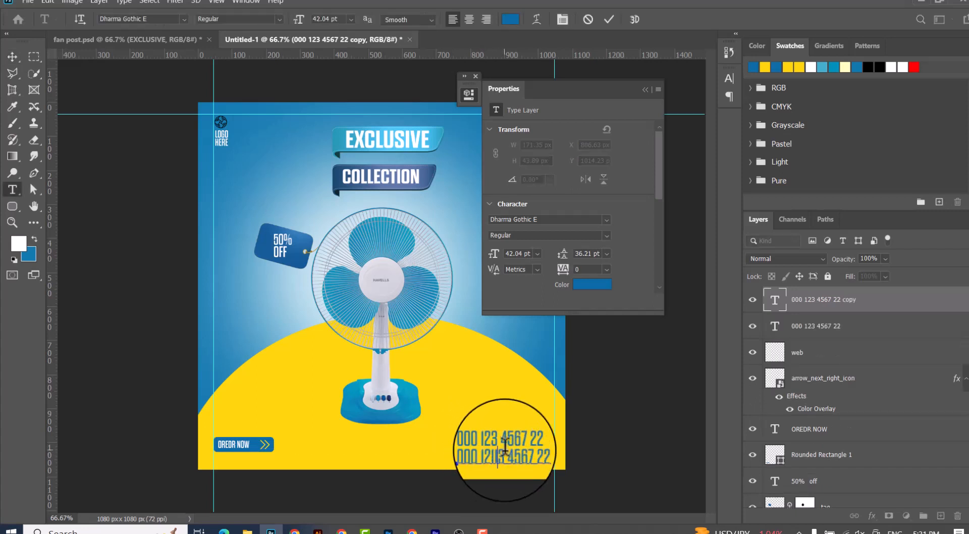
key(ctrl+a)
text(w)
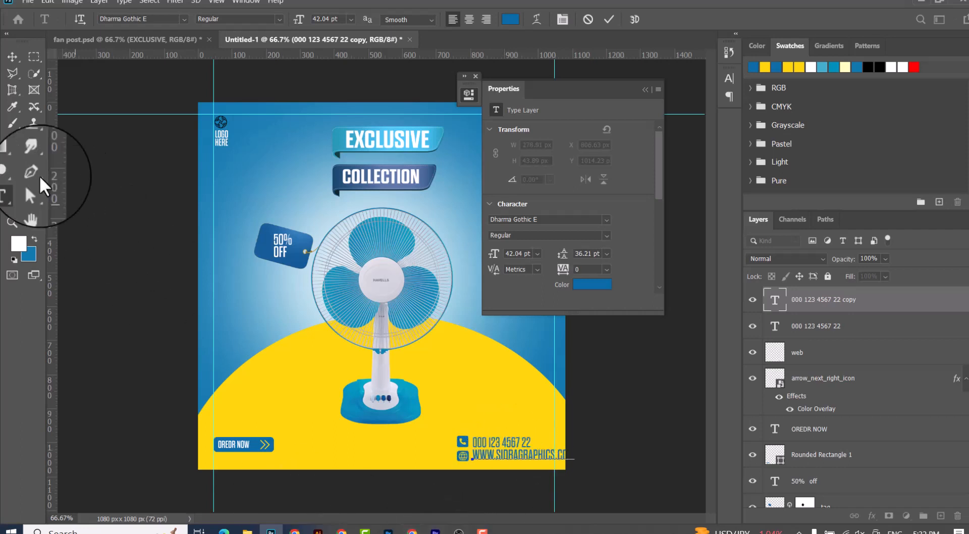
click(14, 55)
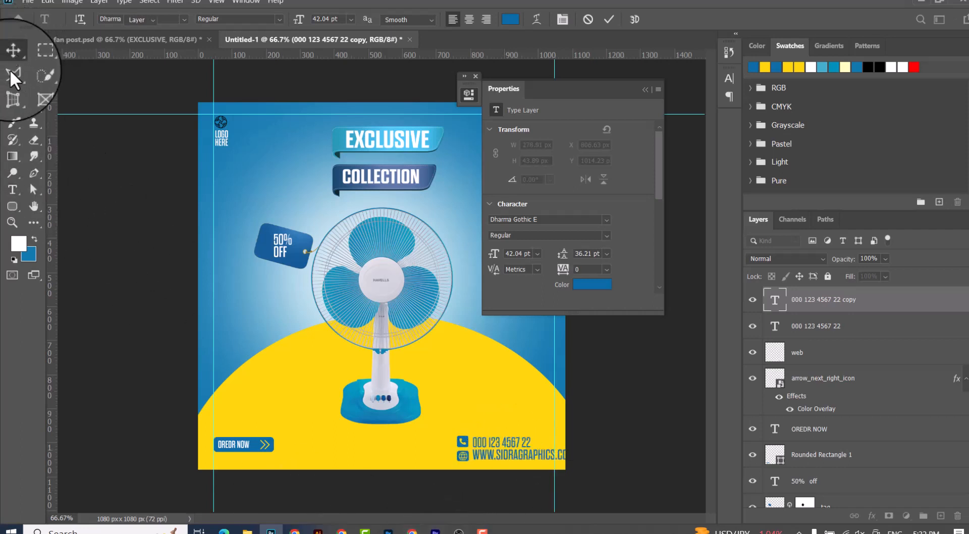
Select the phone and web icons together and shift them left along the bottom of the poster
right_click(459, 441)
click(470, 447)
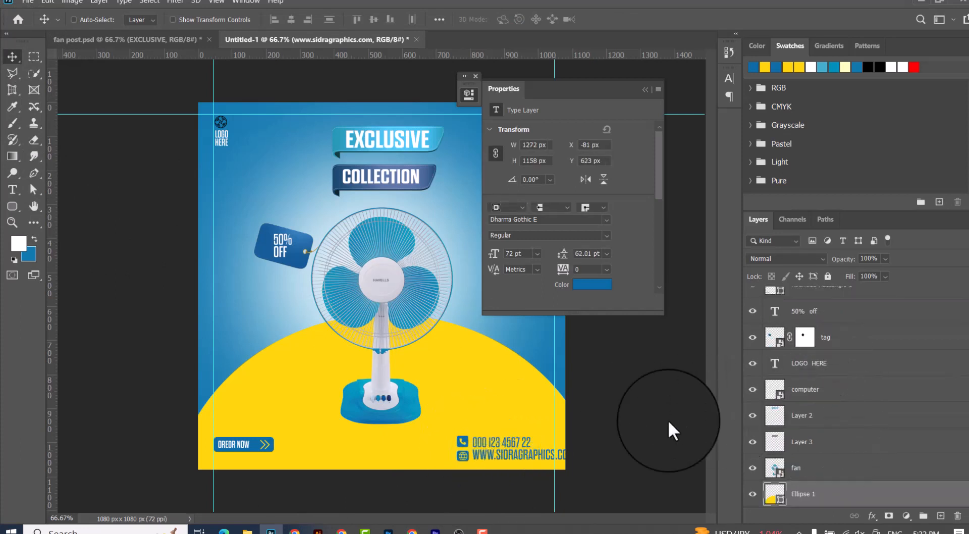
right_click(479, 440)
click(486, 446)
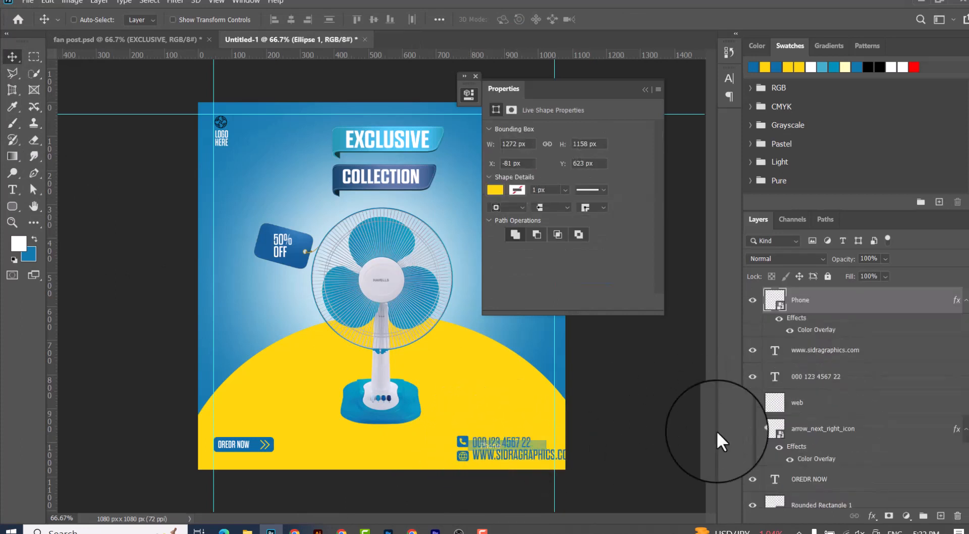
ctrl+click(814, 403)
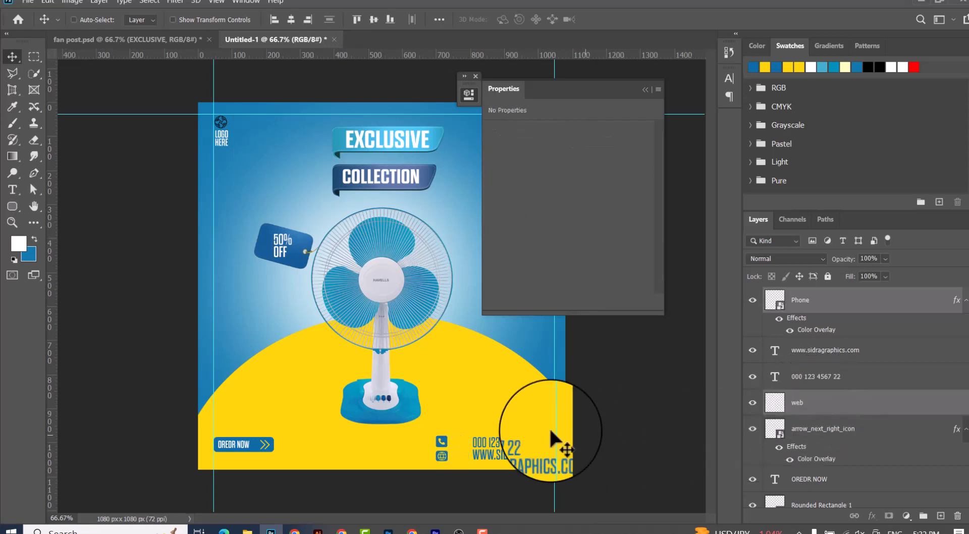
Select the website and phone number texts and move them left beside their icons, inside the right guide
right_click(523, 450)
click(523, 450)
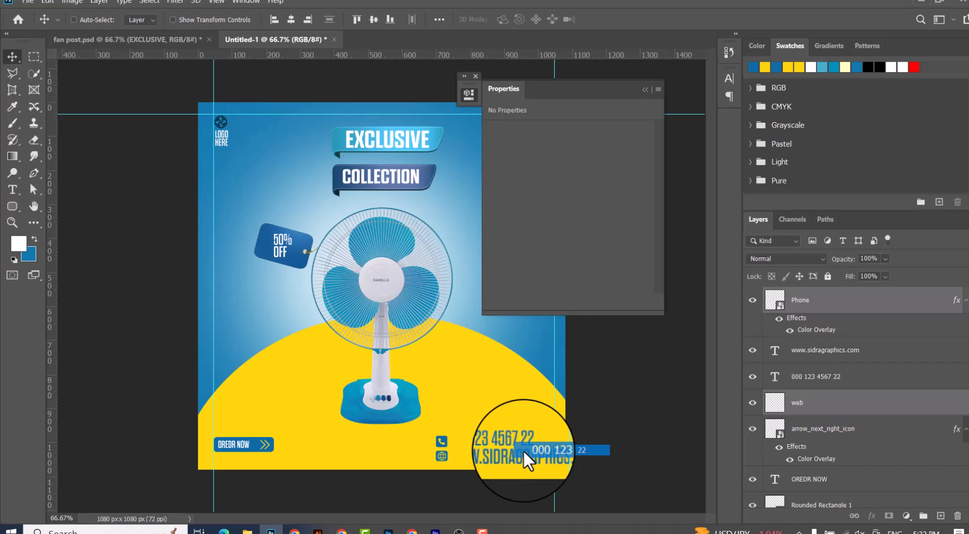
click(827, 350)
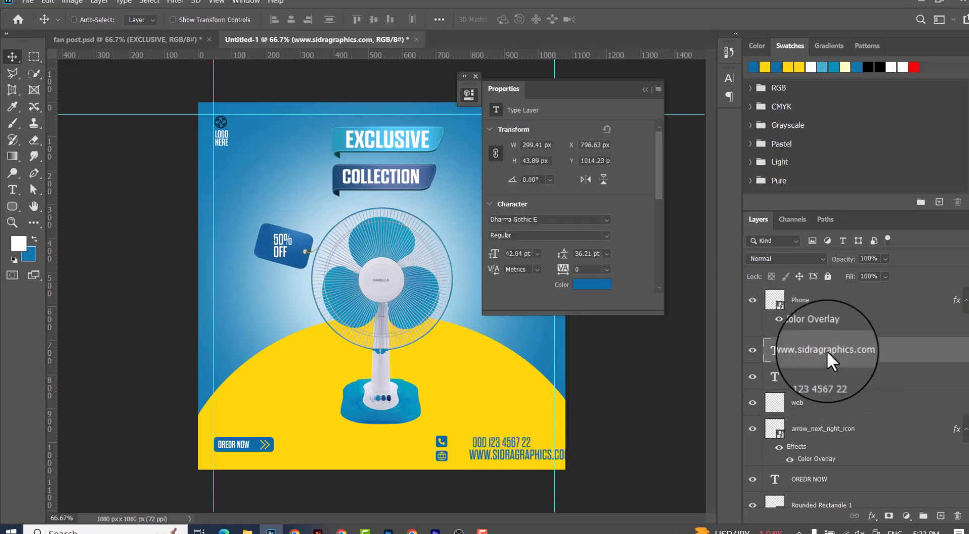
ctrl+click(846, 378)
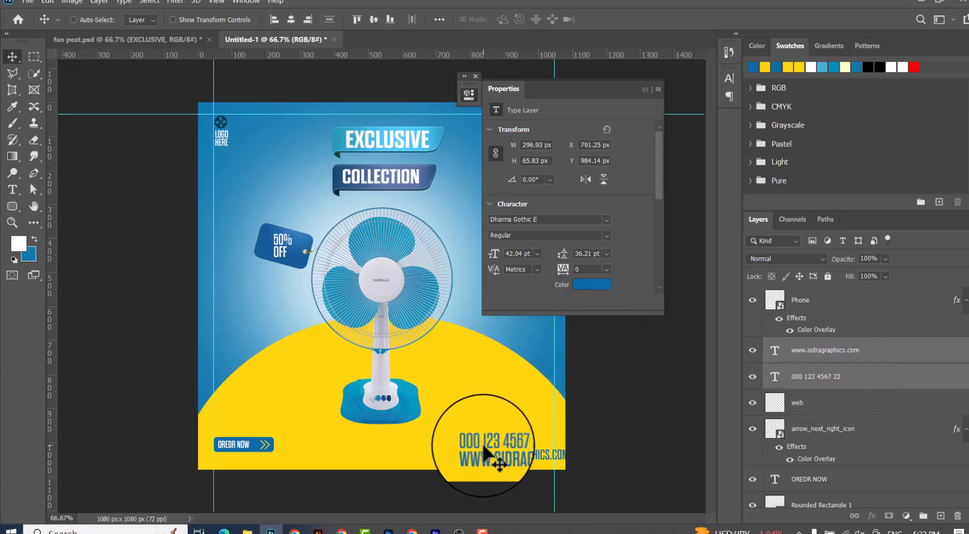
drag(481, 443, 468, 447)
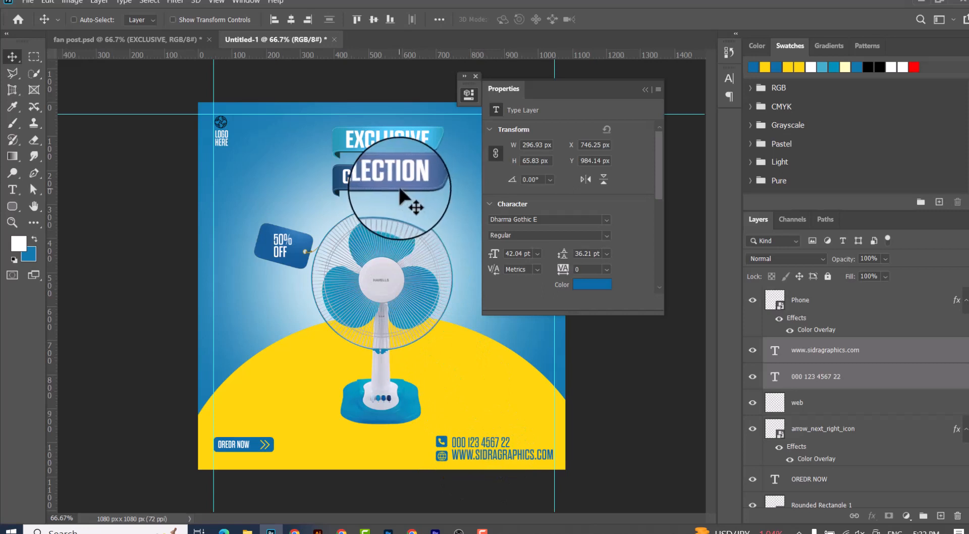
Collapse the Properties panel and add a horizontal guide just above the poster's bottom edge
click(645, 90)
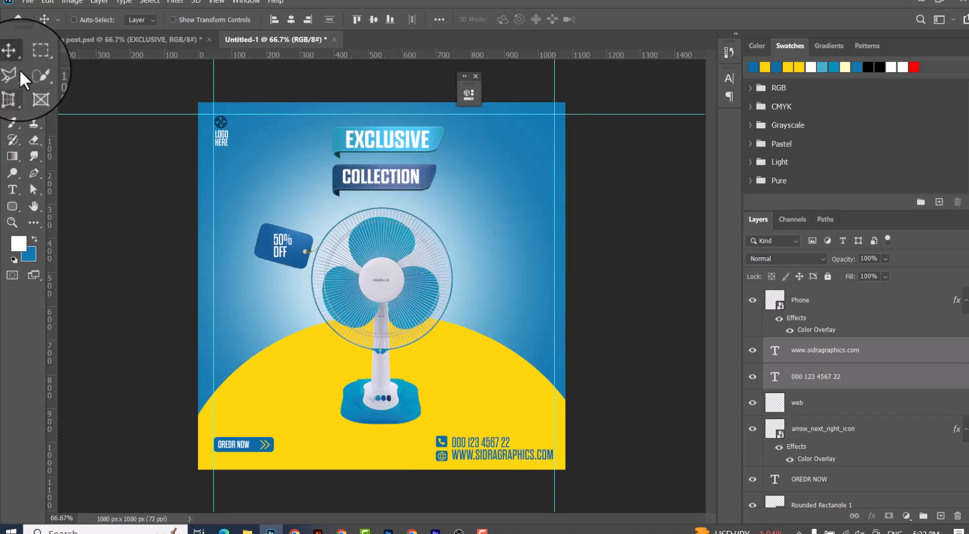
drag(252, 54, 240, 461)
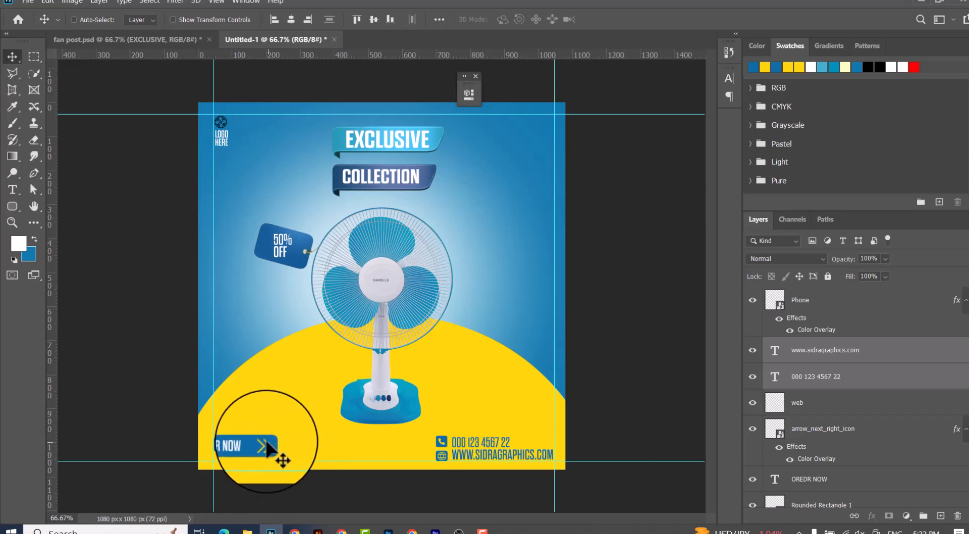
Select the order button's rounded rectangle, text and arrow icon together and move them down just above the bottom guide, slightly inside the left guide
right_click(262, 447)
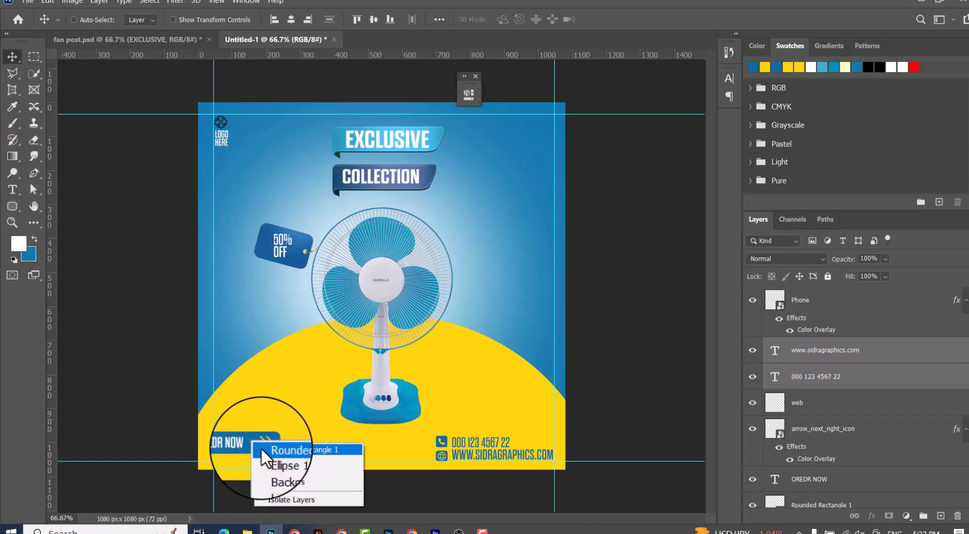
click(277, 452)
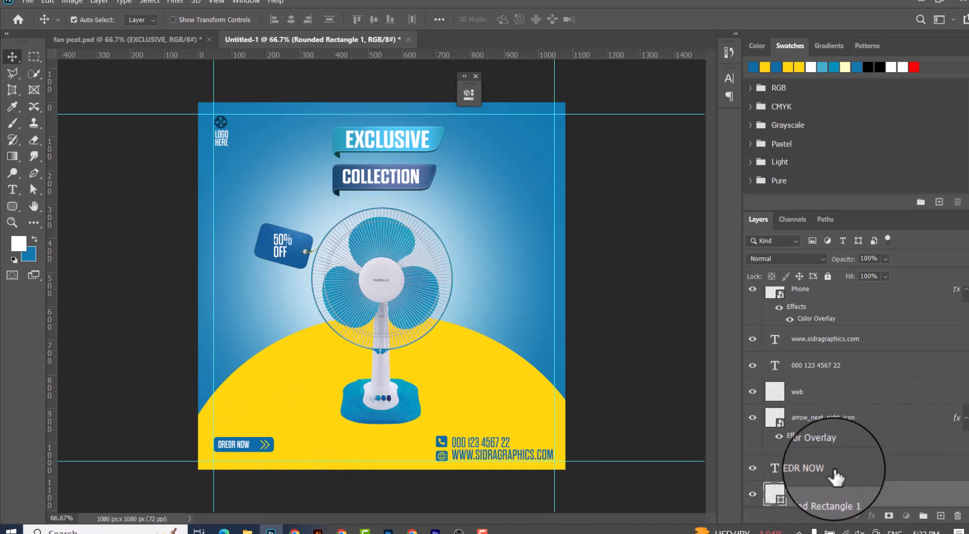
shift+click(850, 428)
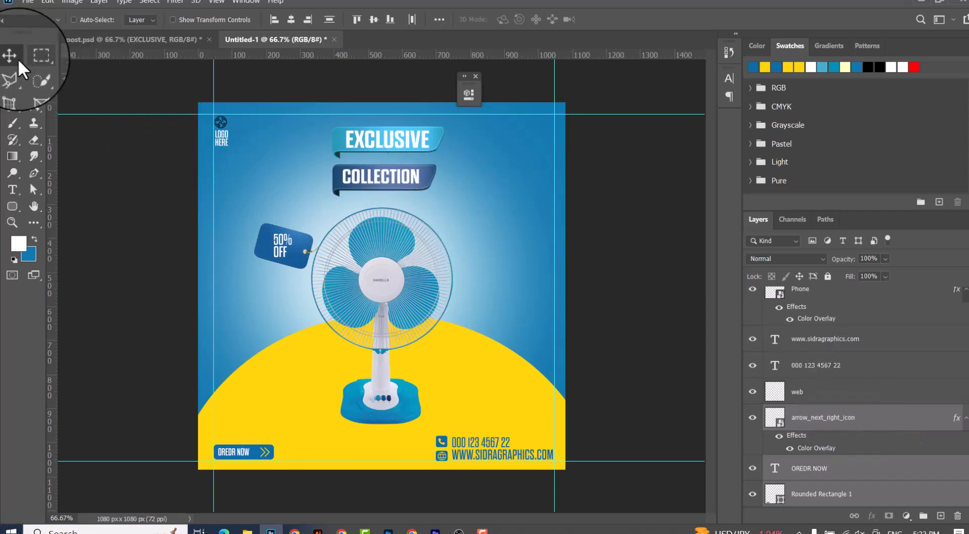
drag(508, 302, 511, 303)
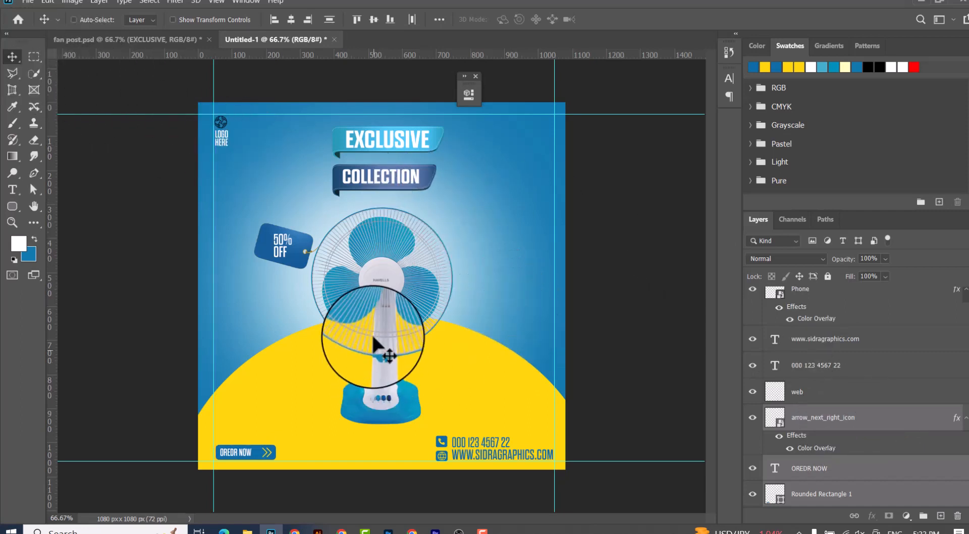
Add a new layer directly above the yellow ellipse, below the fan, and set the foreground colour to black
right_click(386, 419)
click(393, 427)
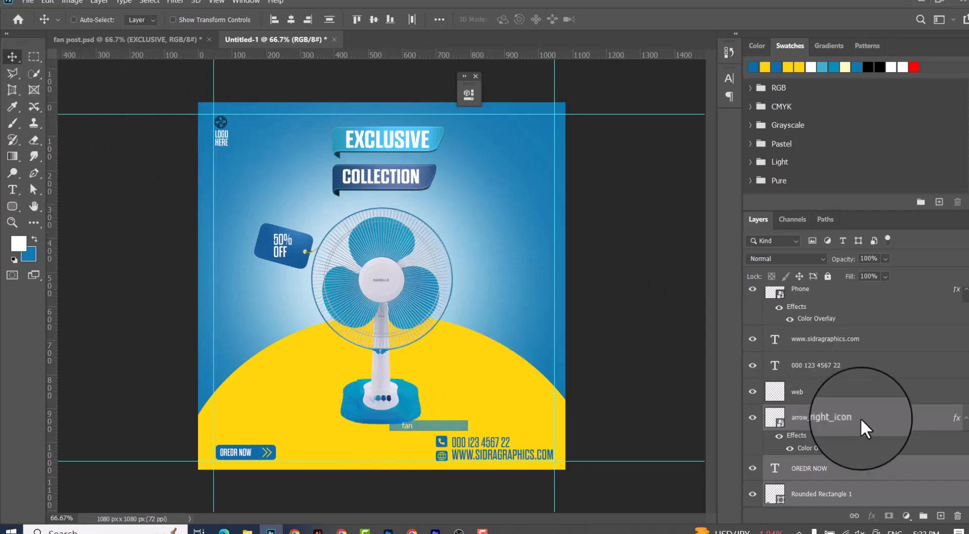
ctrl+click(940, 516)
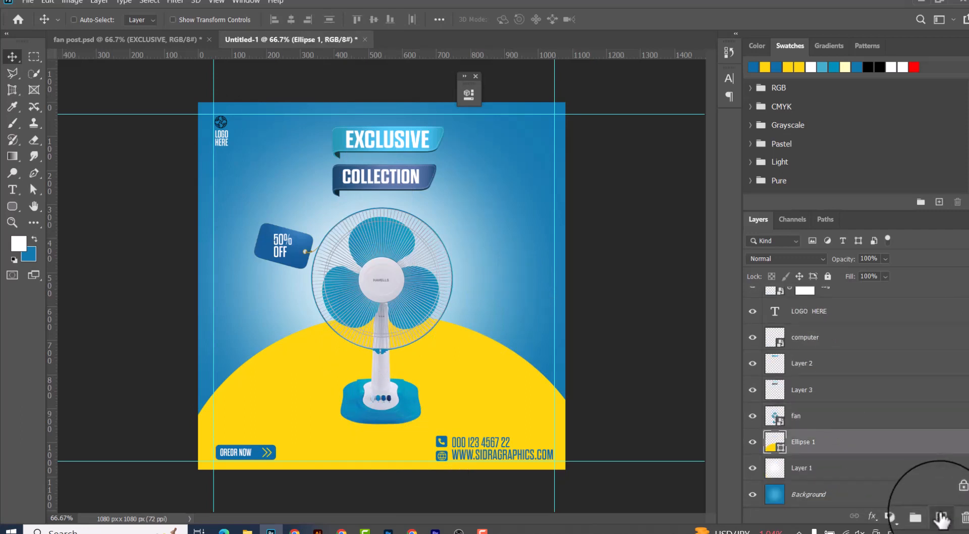
click(15, 244)
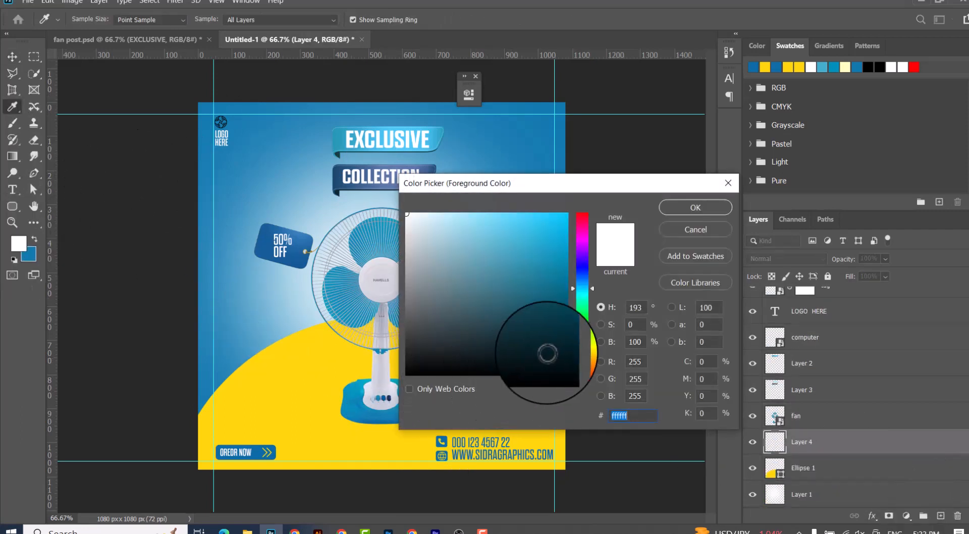
click(566, 373)
click(683, 209)
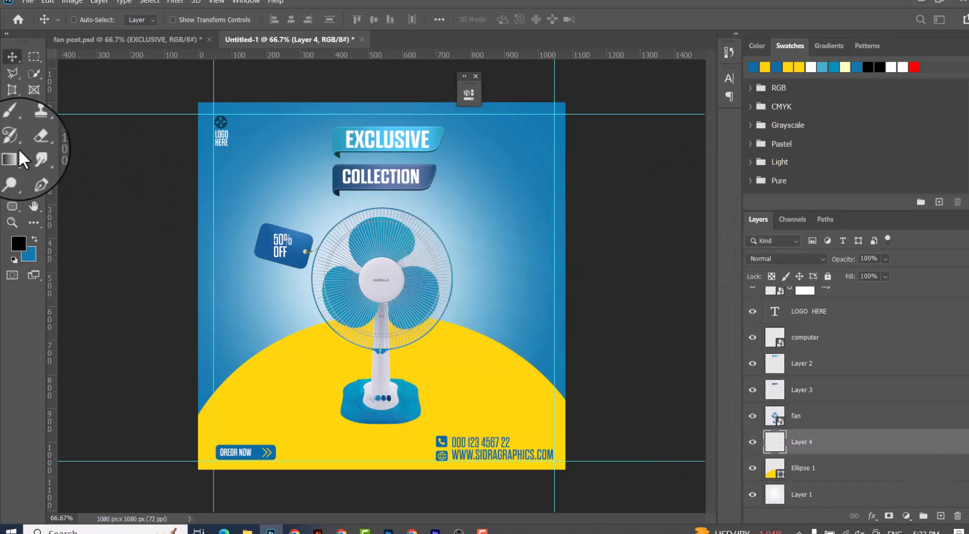
Paint a soft black spot behind the fan's base on the new layer with a 284 px Brush
click(15, 119)
mouse_move(331, 358)
mouse_down()
mouse_move(412, 361)
mouse_move(327, 255)
mouse_move(332, 348)
mouse_move(335, 94)
mouse_move(361, 101)
mouse_up()
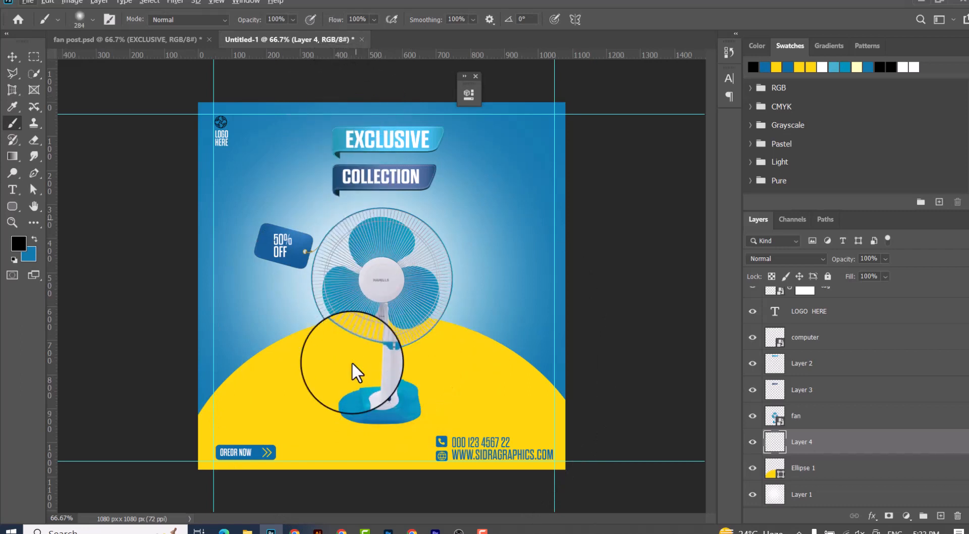
click(370, 402)
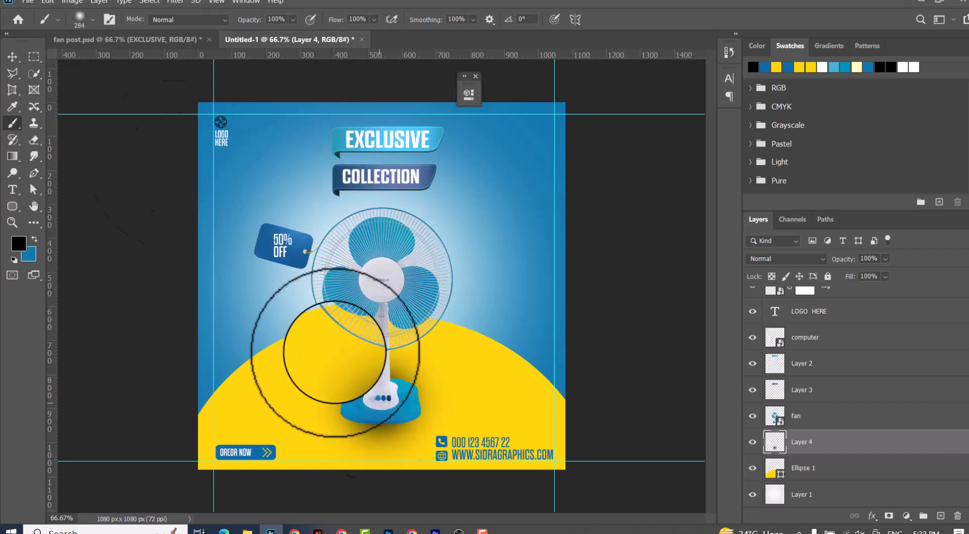
Flatten the black spot into a shadow under the fan's base, scaled to 134.39% width and 24.65% height, and set its opacity to 77%
click(11, 56)
key(ctrl+t)
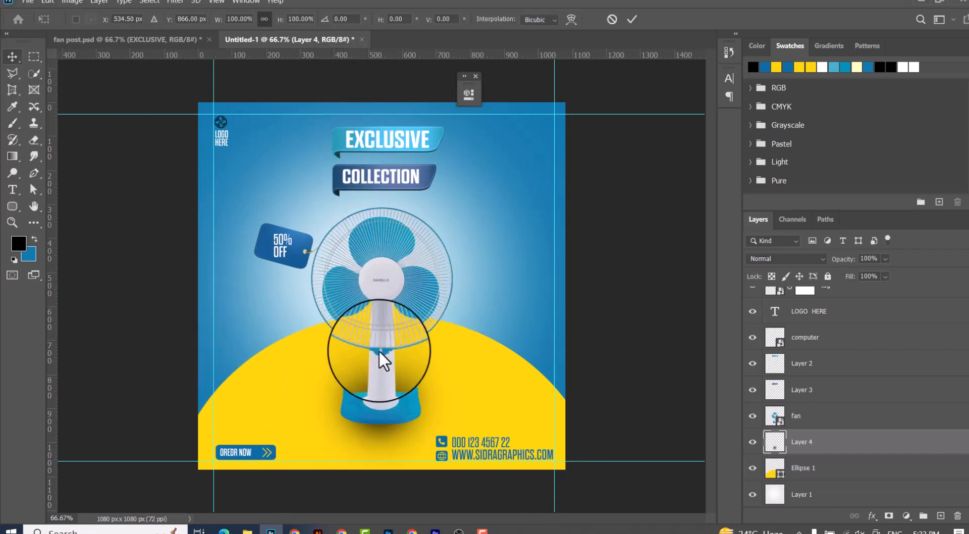
drag(379, 324, 382, 399)
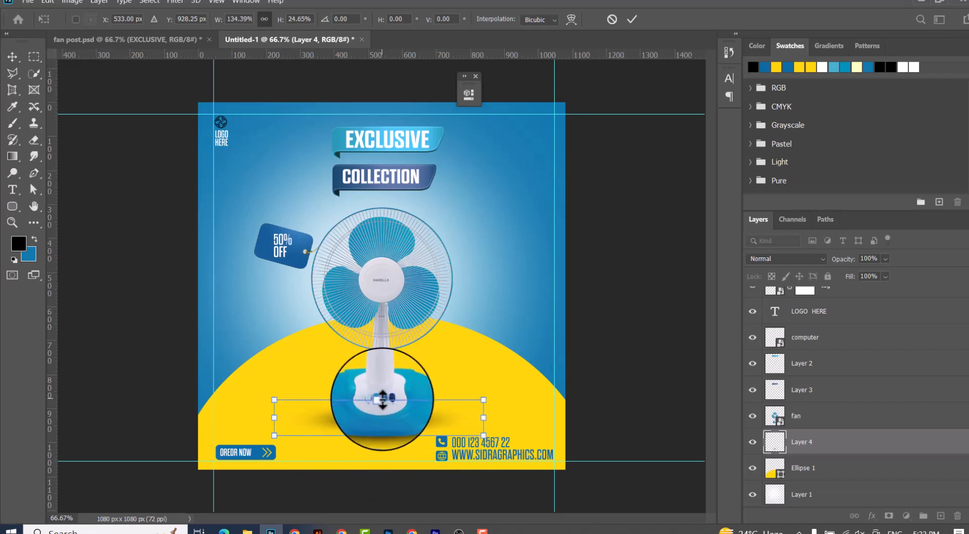
key(Return)
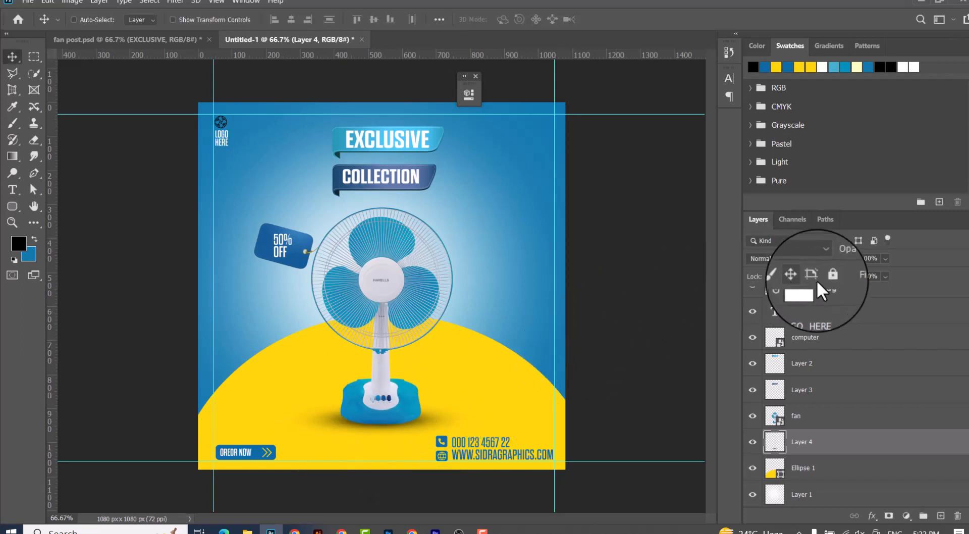
drag(844, 260, 834, 260)
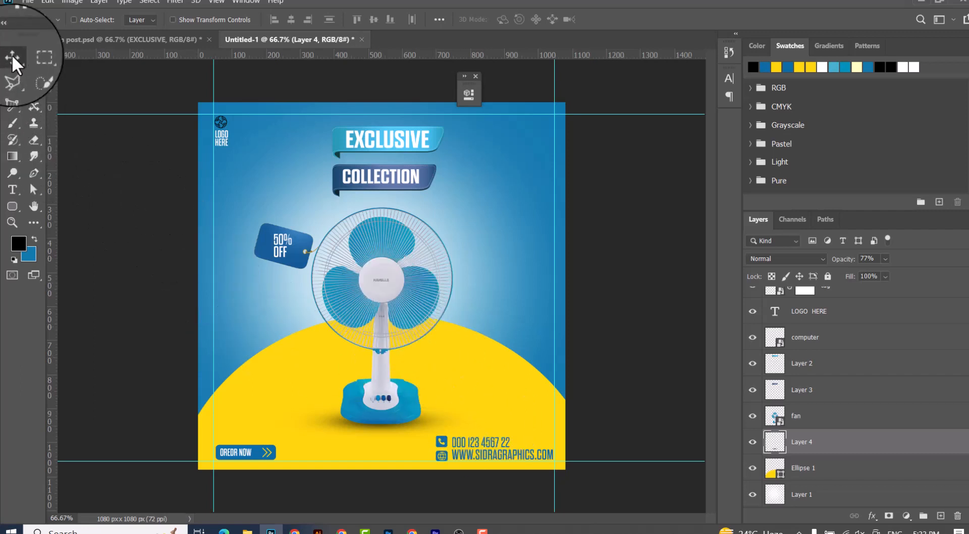
Close the small floating panel above the poster
click(475, 76)
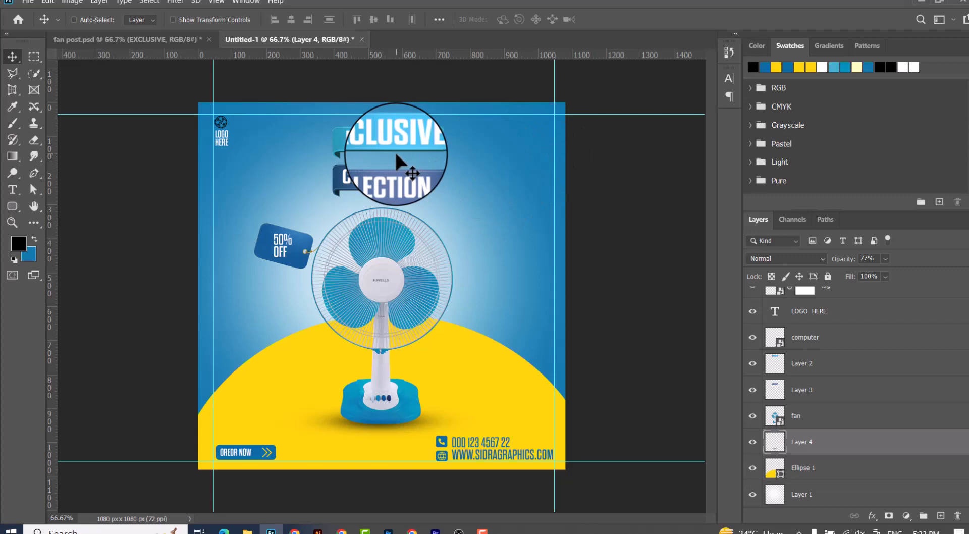
key(ctrl+plus)
key(ctrl+minus)
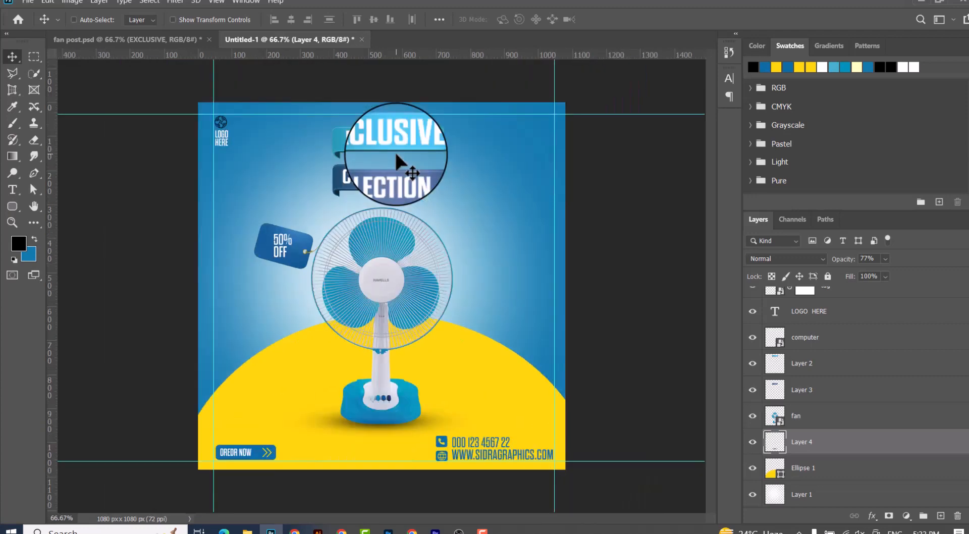